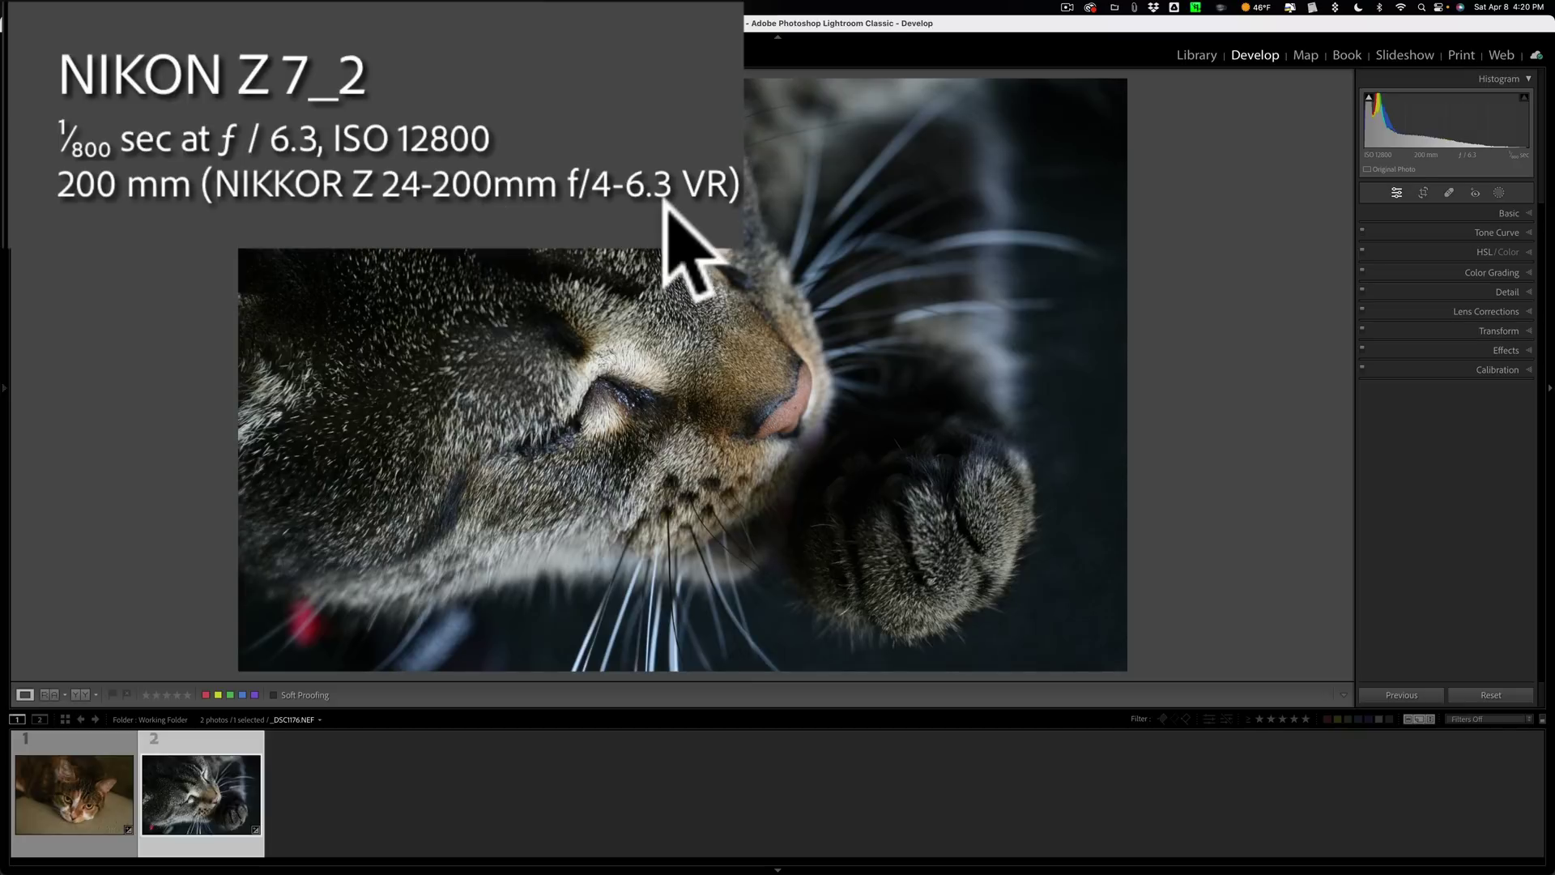
Expand Lens Corrections and toggle Enable Profile Corrections off and on to compare, ending enabled.
{"action": "left_click", "coordinate": [1467, 308]}
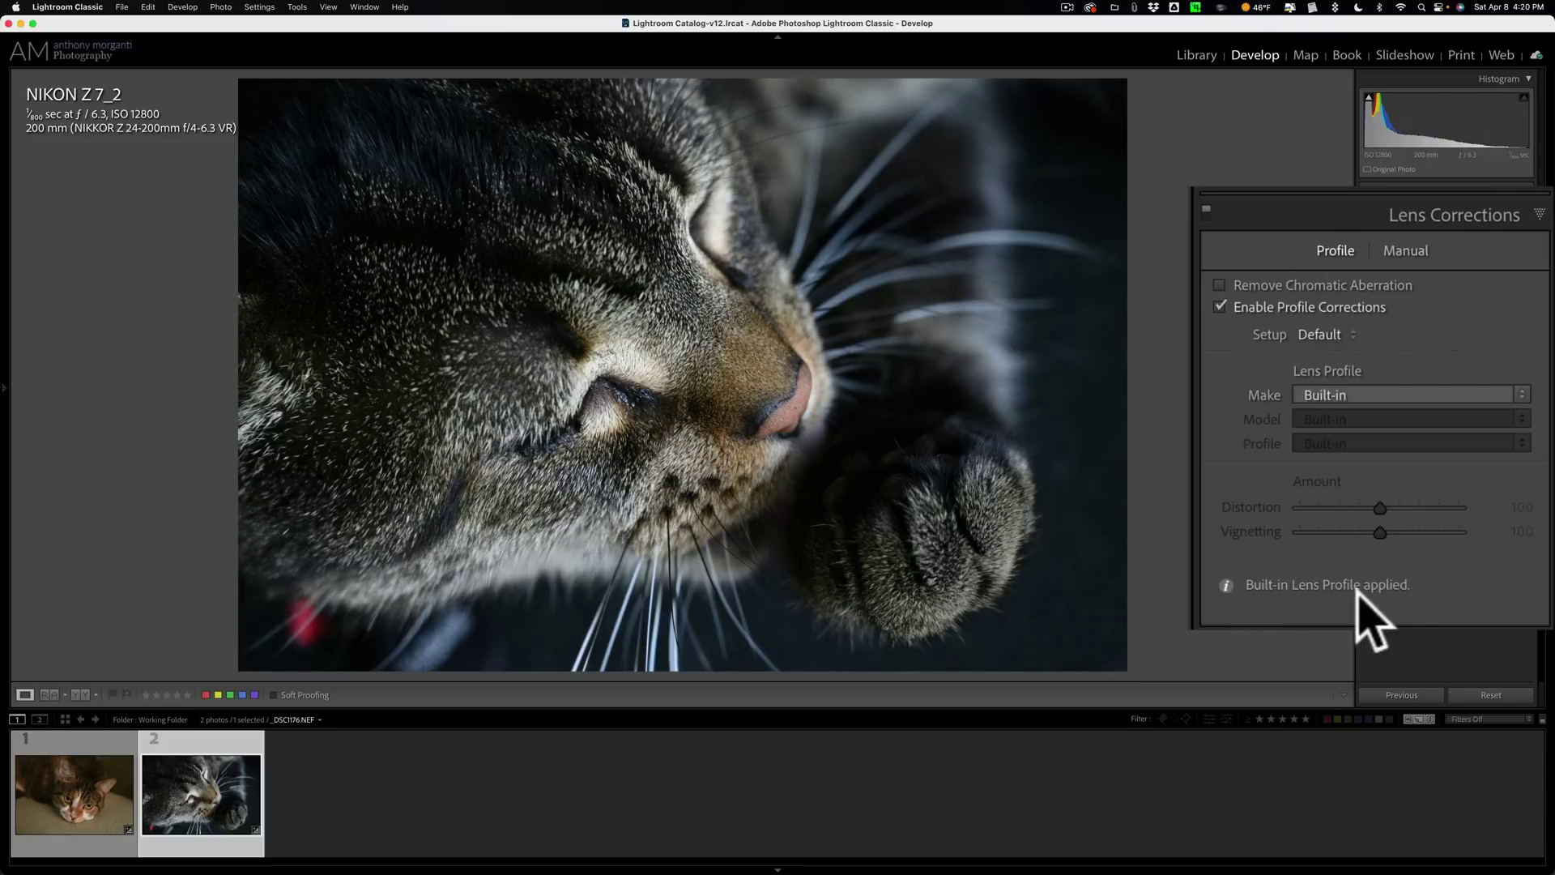
{"action": "left_click", "coordinate": [1221, 307]}
{"action": "left_click", "coordinate": [1221, 307]}
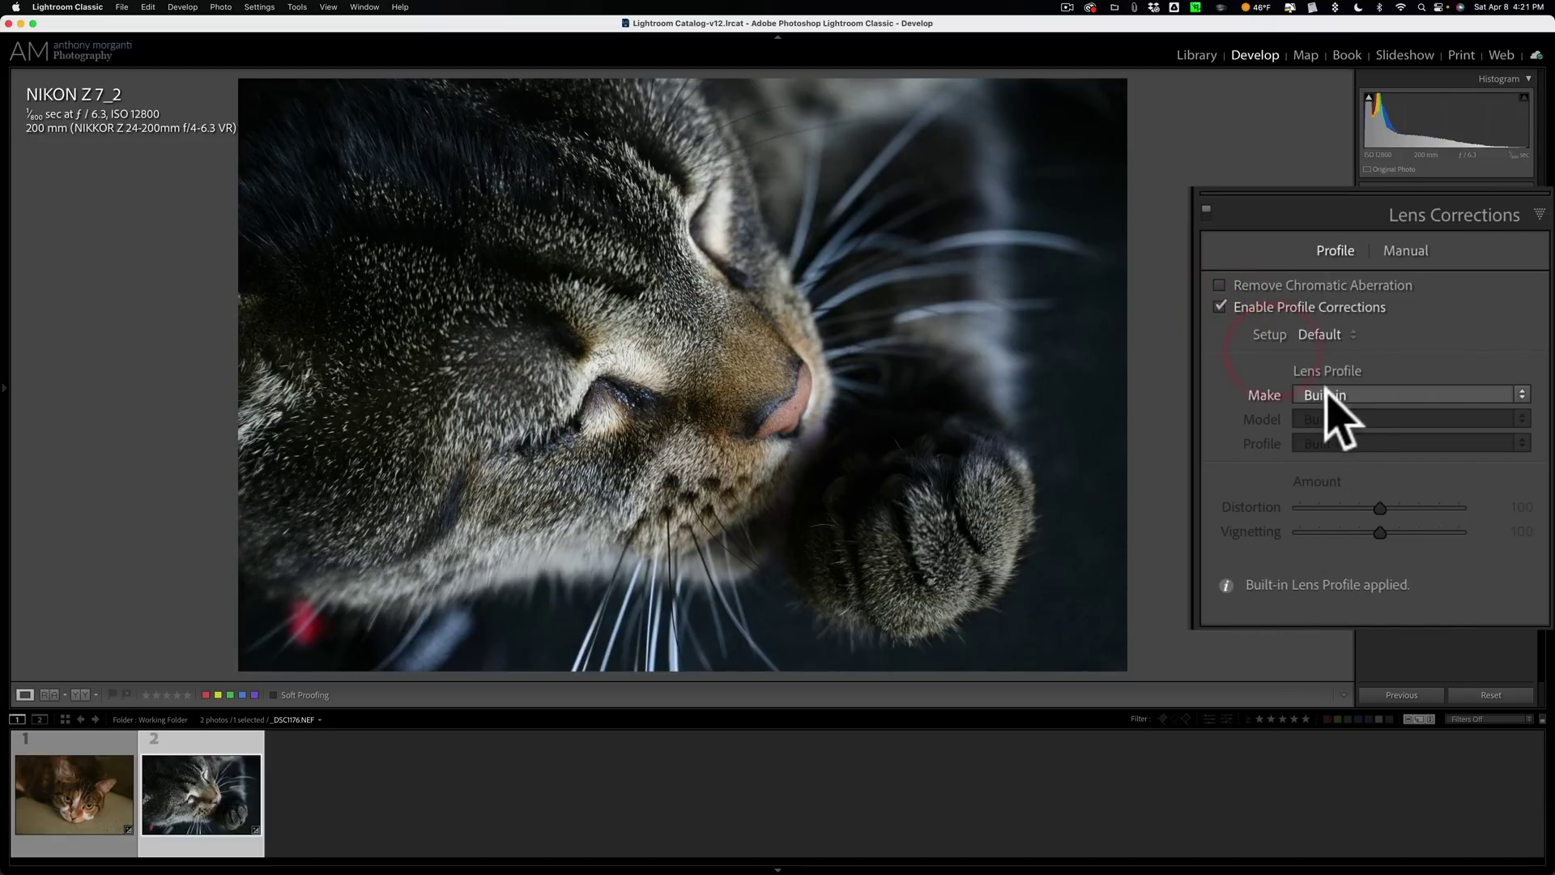
{"action": "left_click", "coordinate": [1220, 307]}
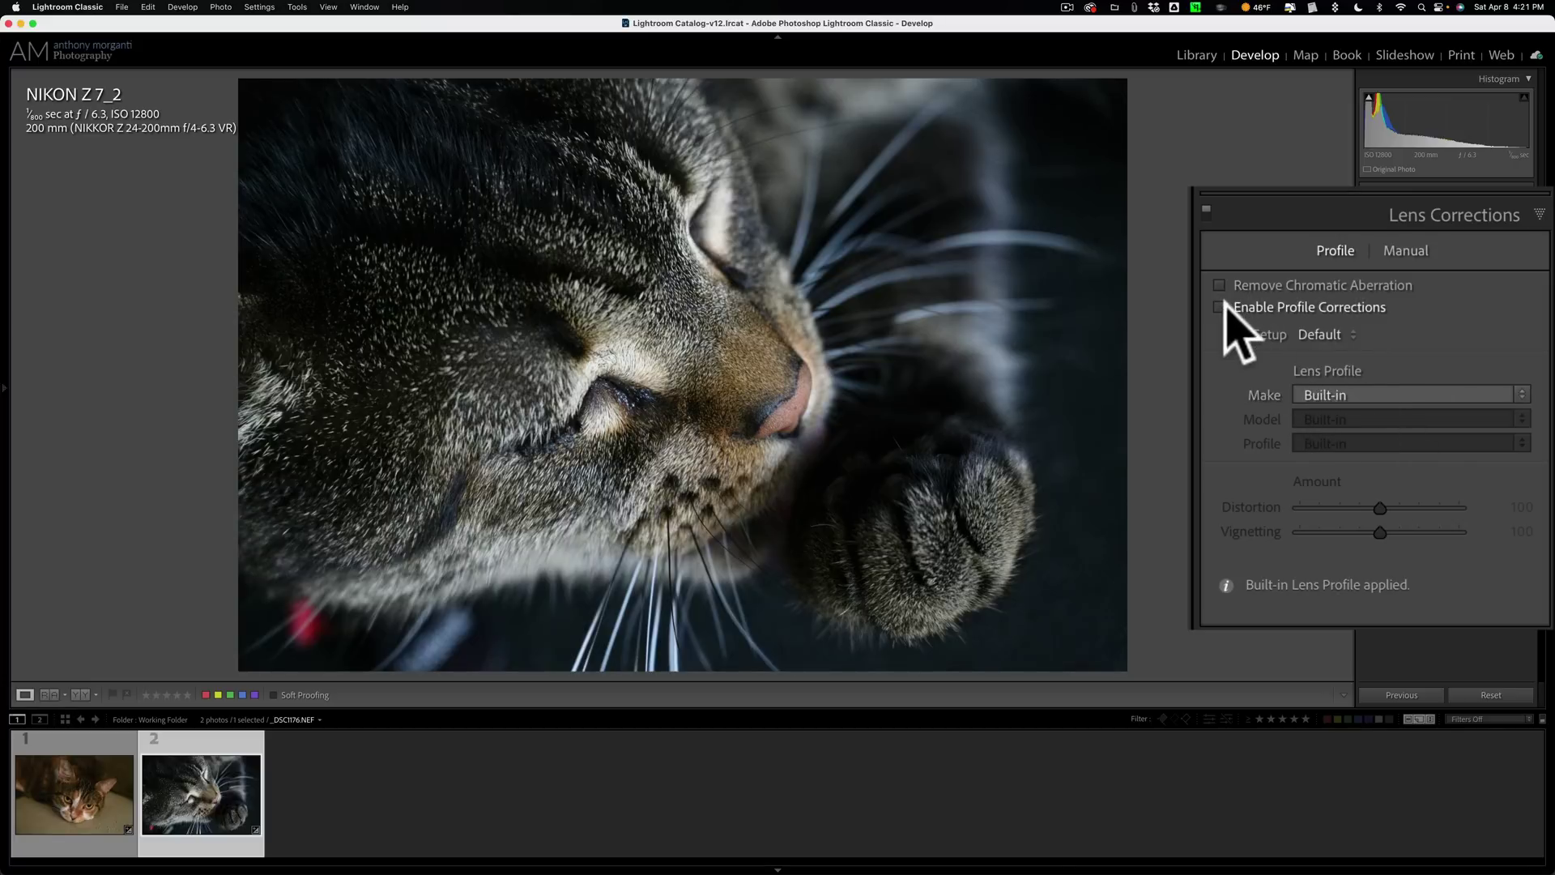
{"action": "left_click", "coordinate": [1221, 307]}
{"action": "left_click", "coordinate": [1221, 307]}
{"action": "left_click", "coordinate": [1220, 307]}
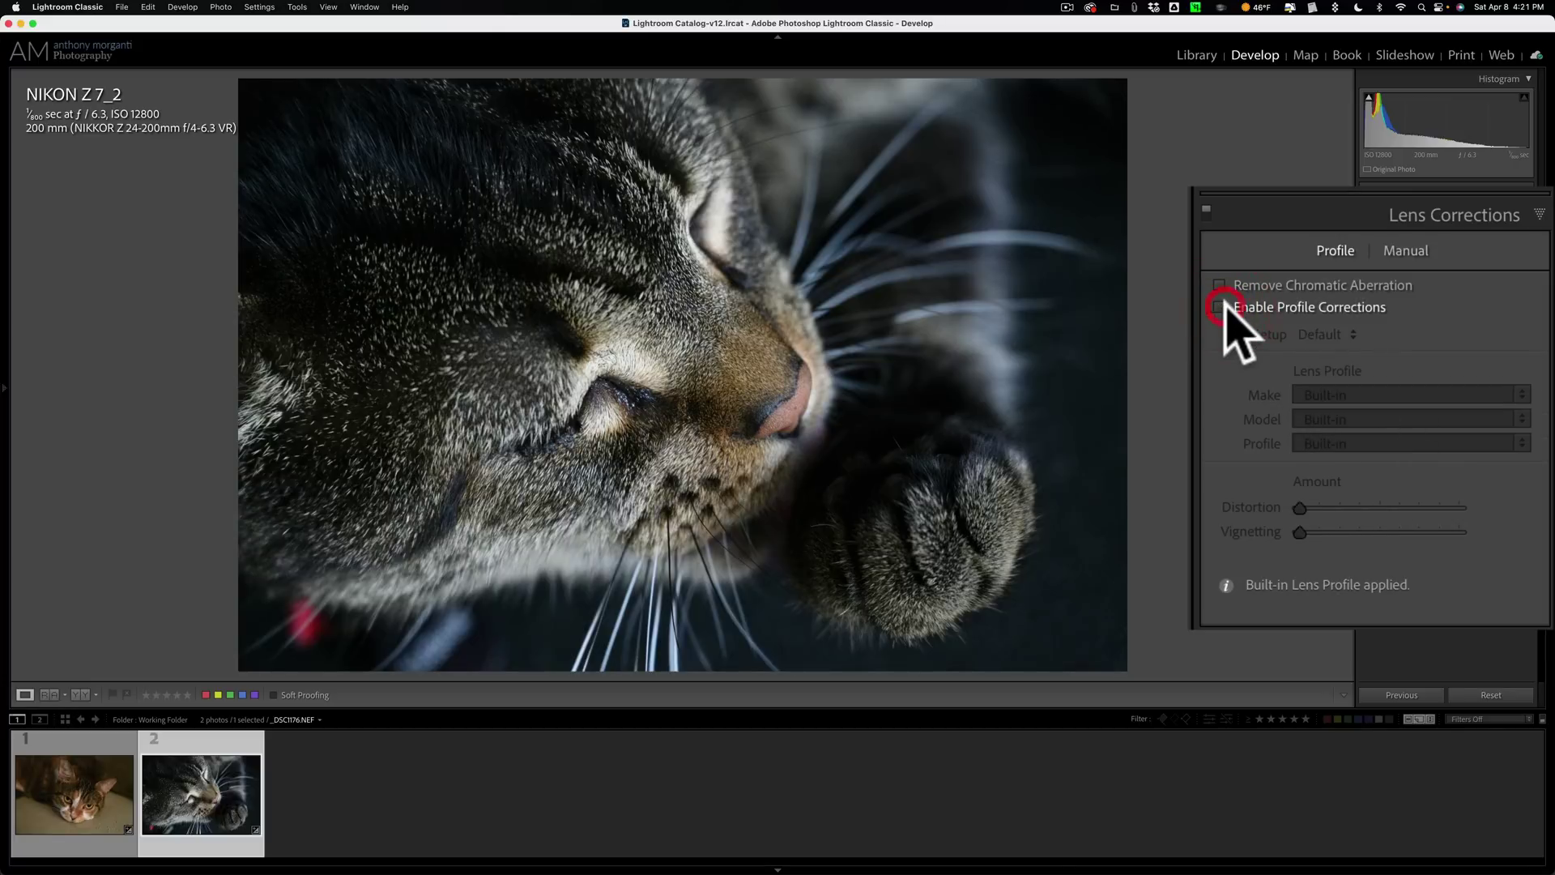
{"action": "left_click", "coordinate": [1221, 307]}
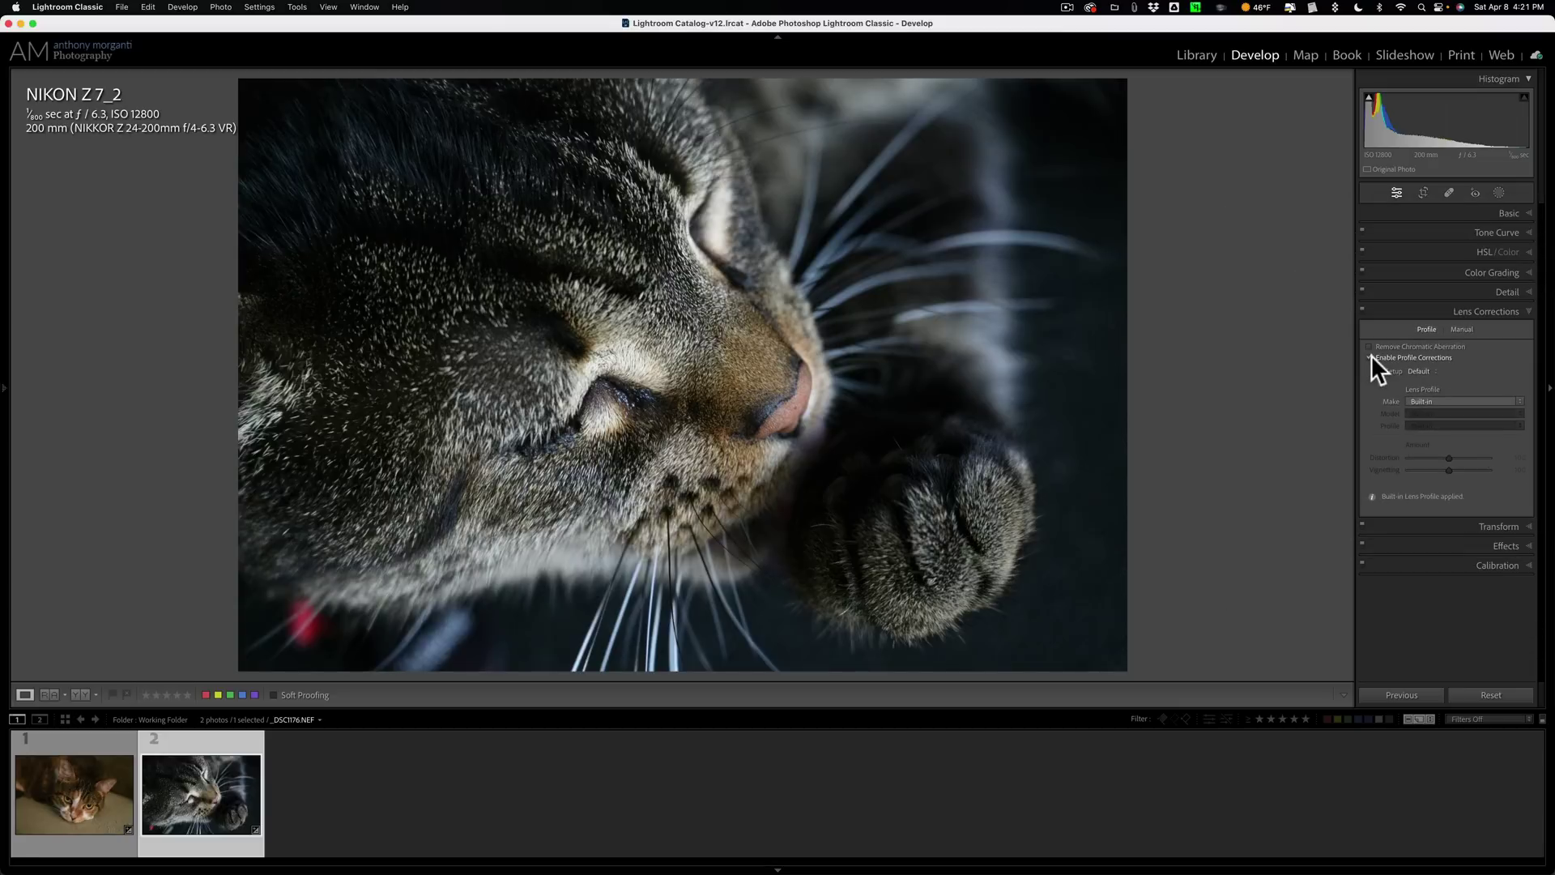
Select the calico cat photo and compare its Sigma 24-70mm profile corrections off and on, ending enabled.
{"action": "left_click", "coordinate": [76, 793]}
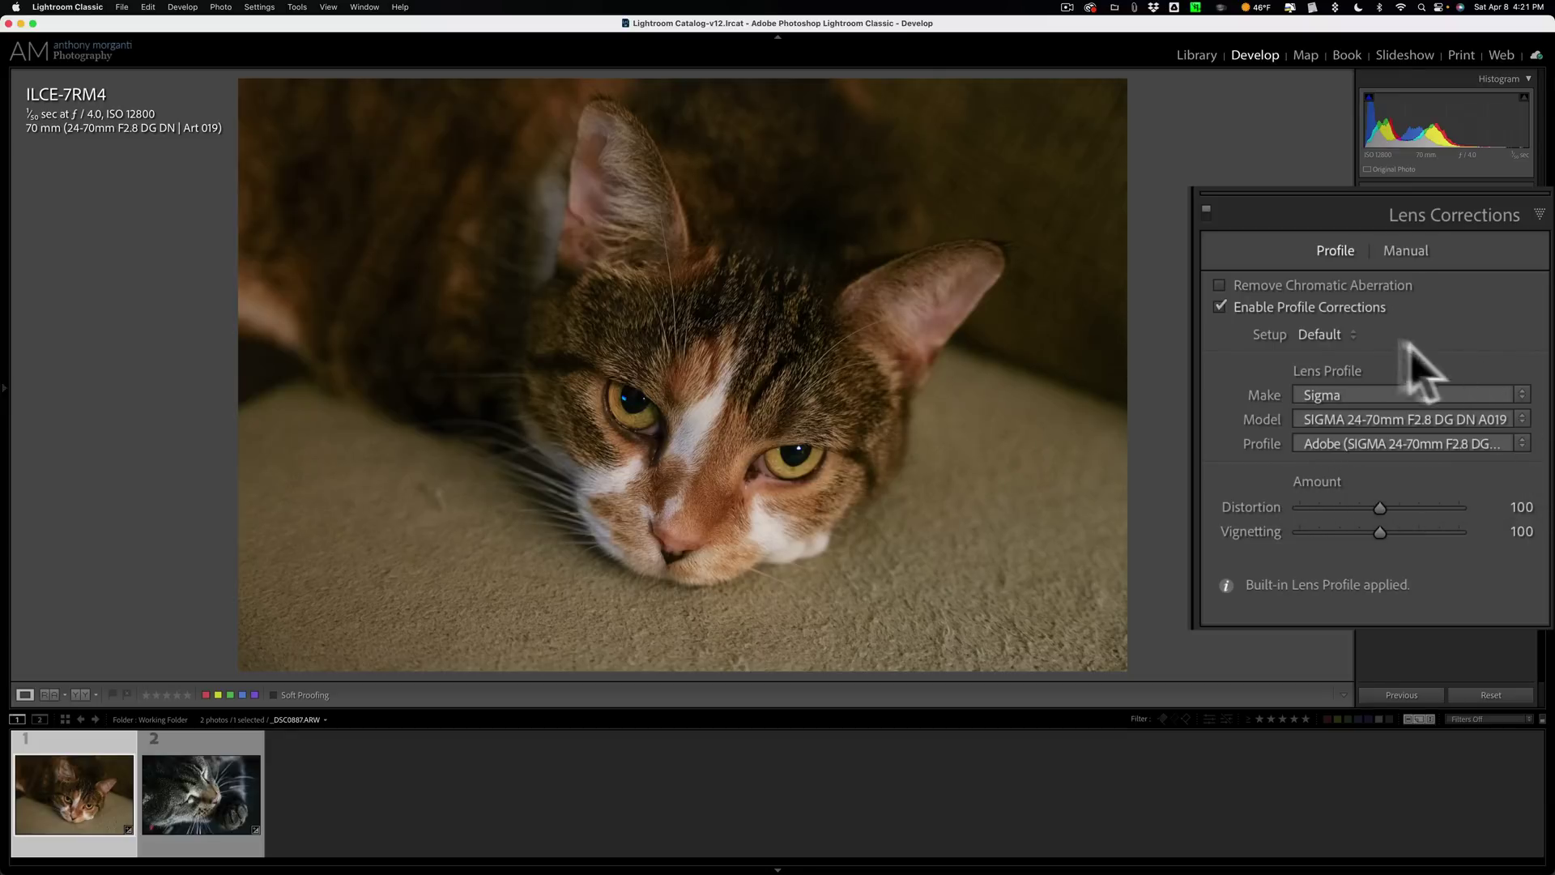
{"action": "left_click", "coordinate": [1217, 306]}
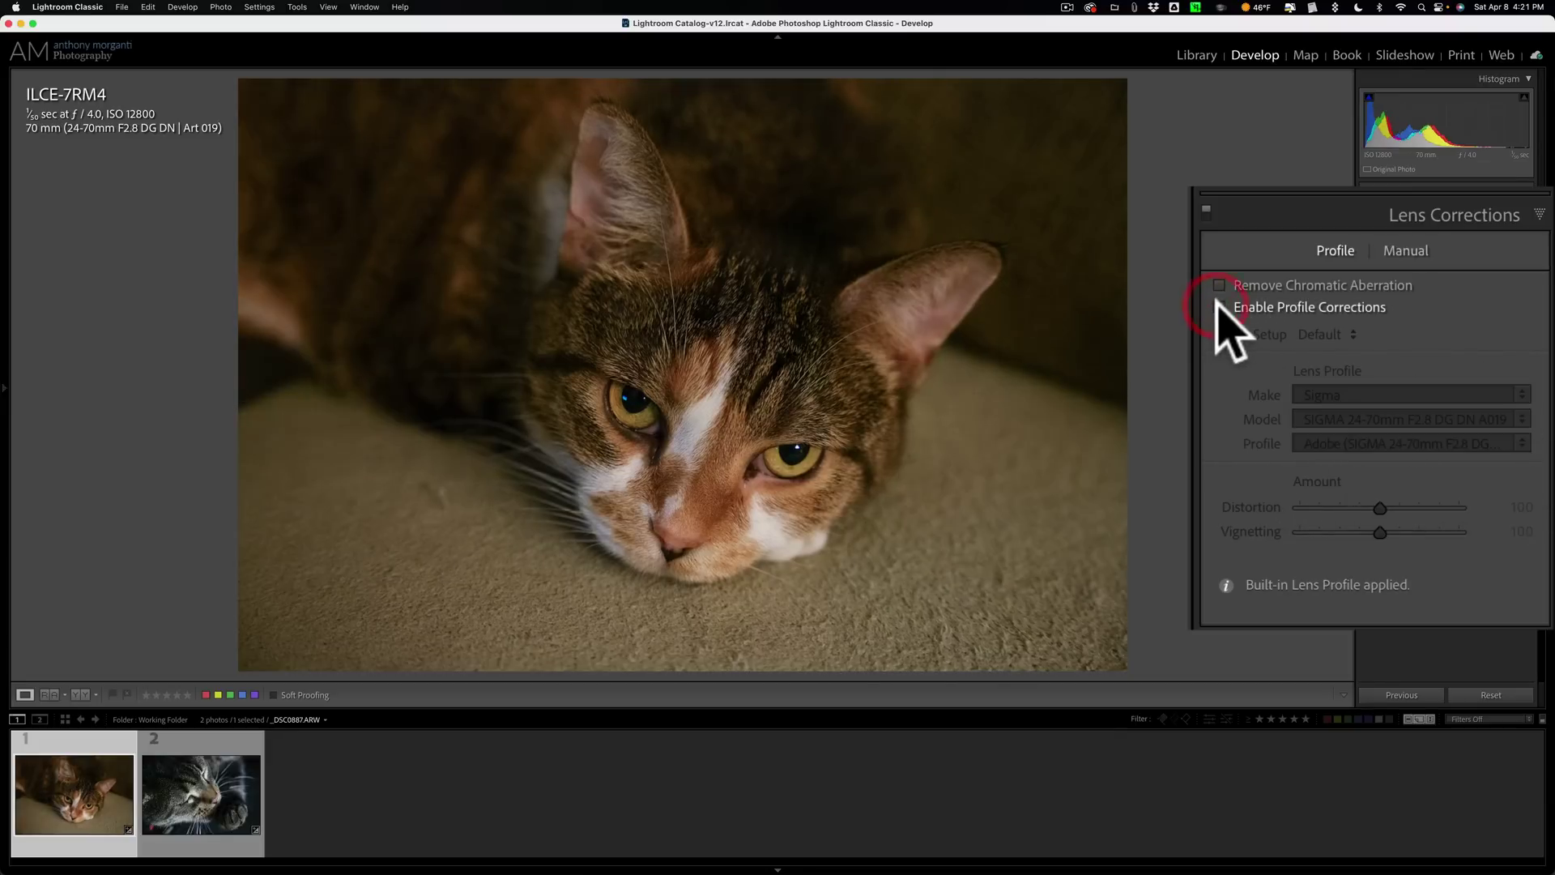
{"action": "left_click", "coordinate": [1217, 306]}
{"action": "left_click", "coordinate": [1217, 306]}
{"action": "left_click", "coordinate": [1218, 306]}
{"action": "left_click", "coordinate": [1218, 306]}
{"action": "left_click", "coordinate": [1218, 307]}
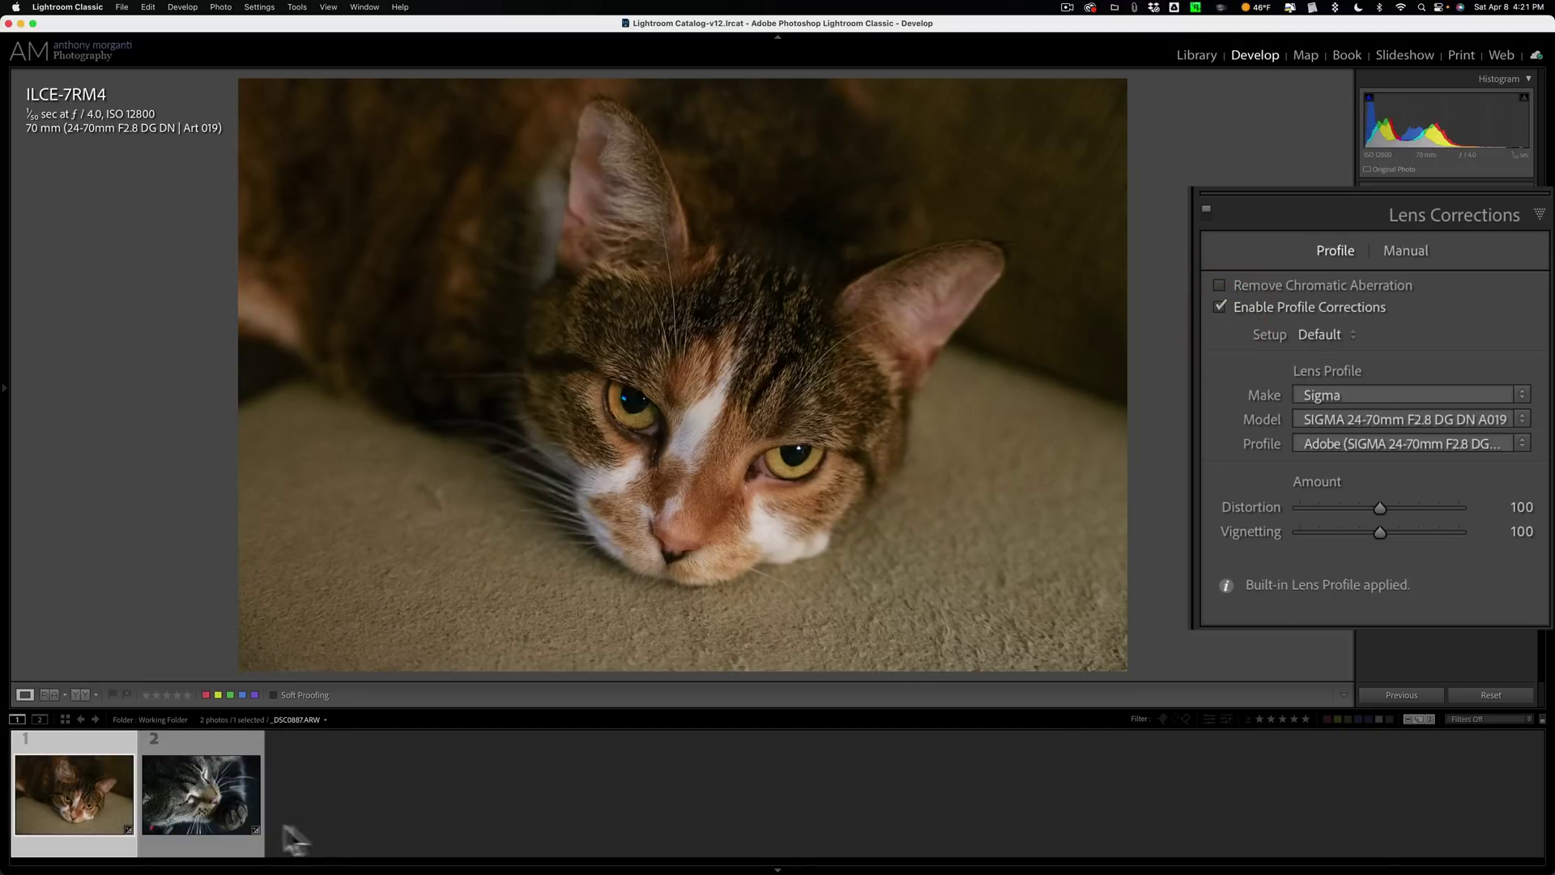
Select the Nikon tabby photo and send it through File > Plug-in Extras to Topaz Photo AI.
{"action": "left_click", "coordinate": [216, 816]}
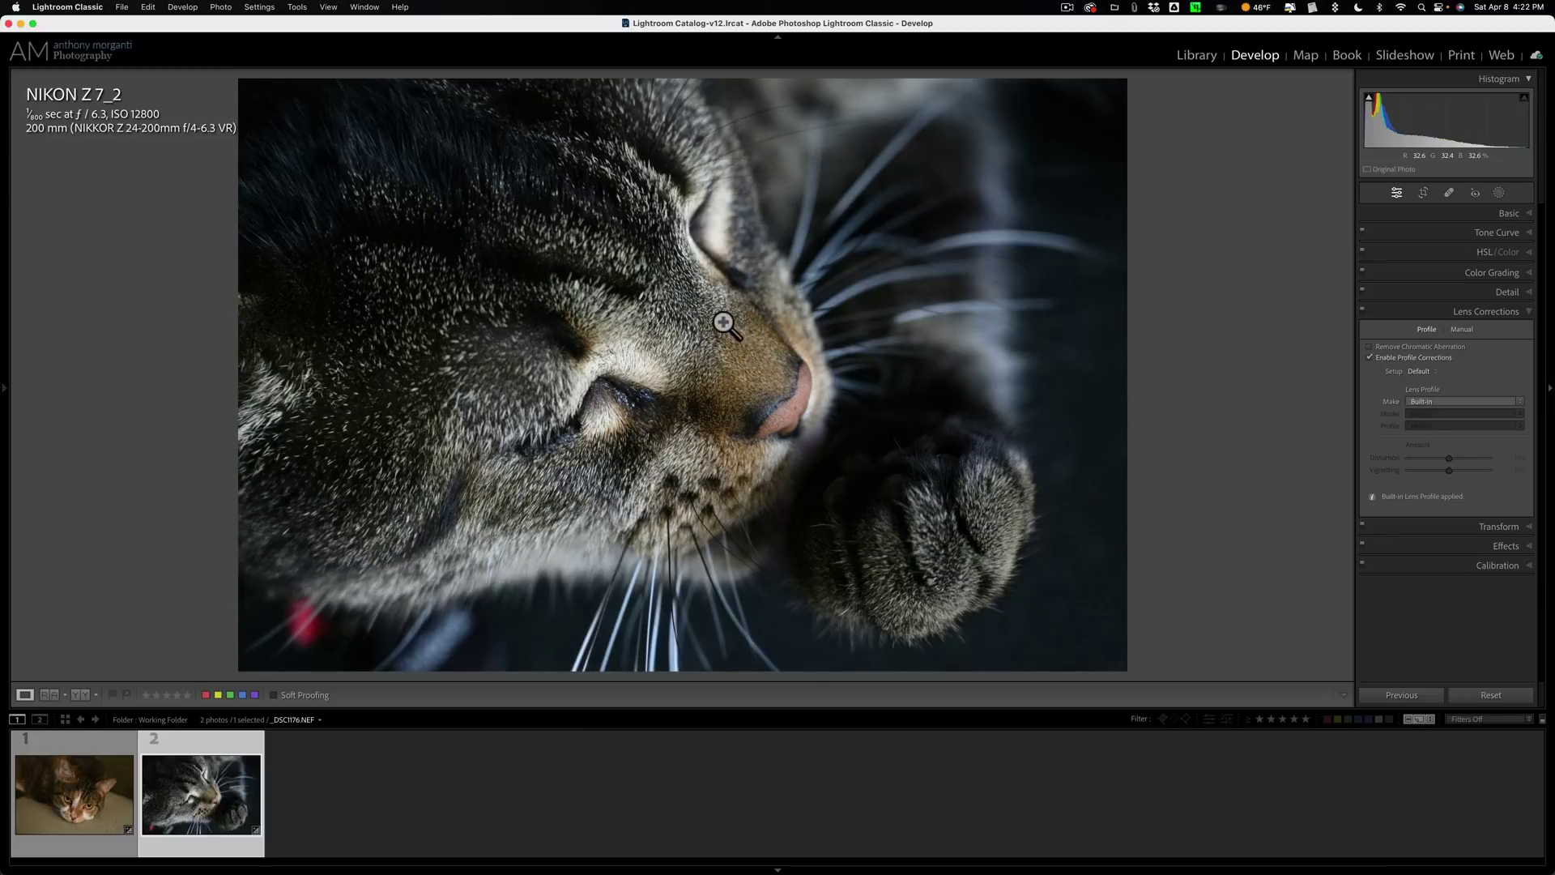
{"action": "left_click", "coordinate": [108, 7]}
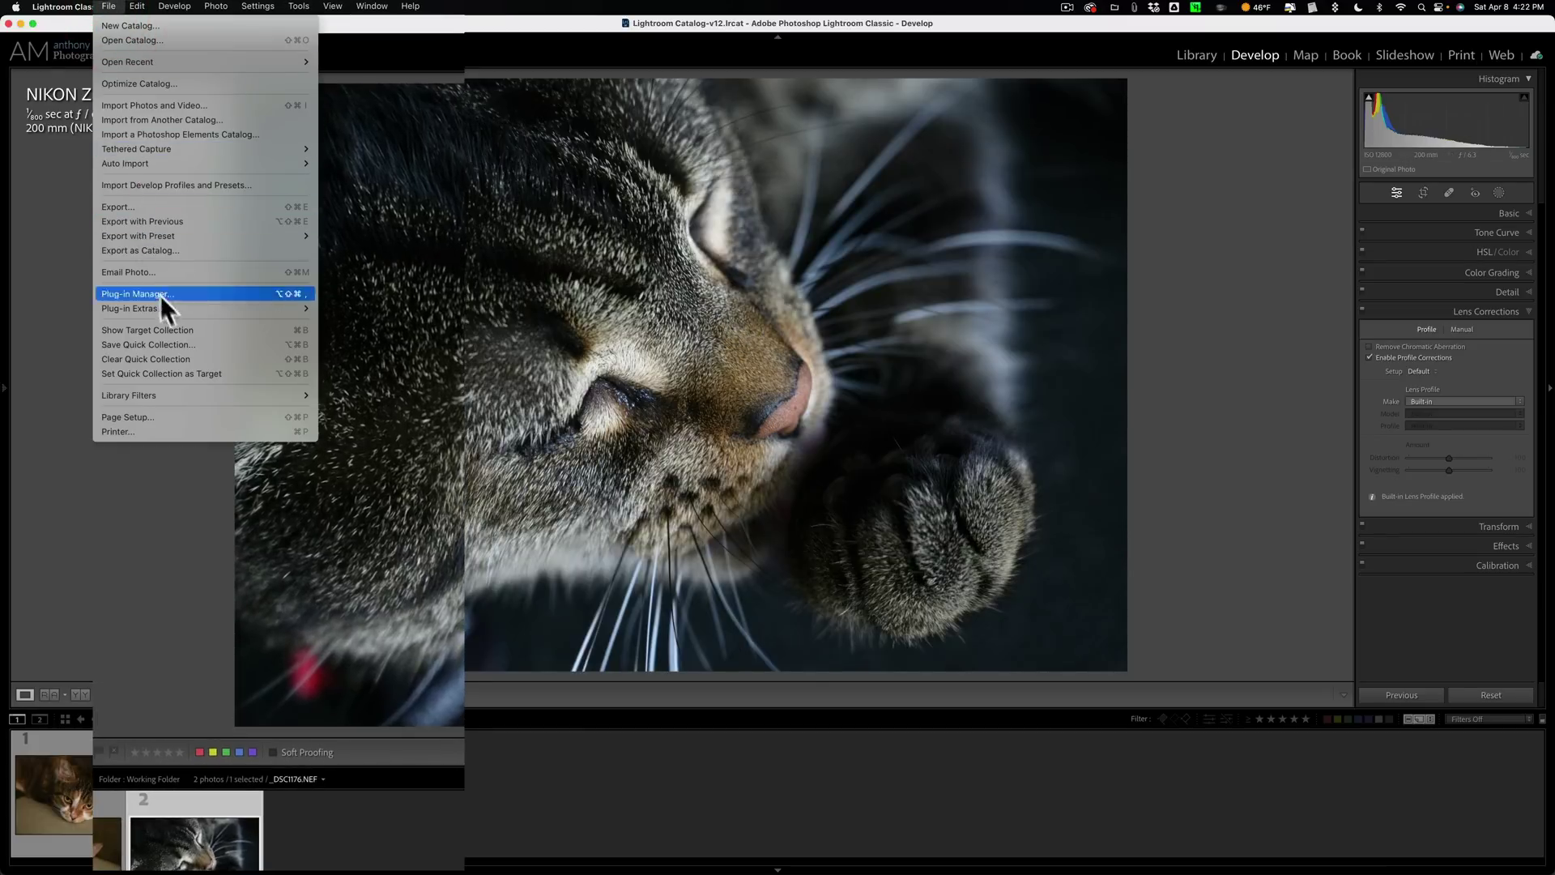
{"action": "mouse_move", "coordinate": [168, 307]}
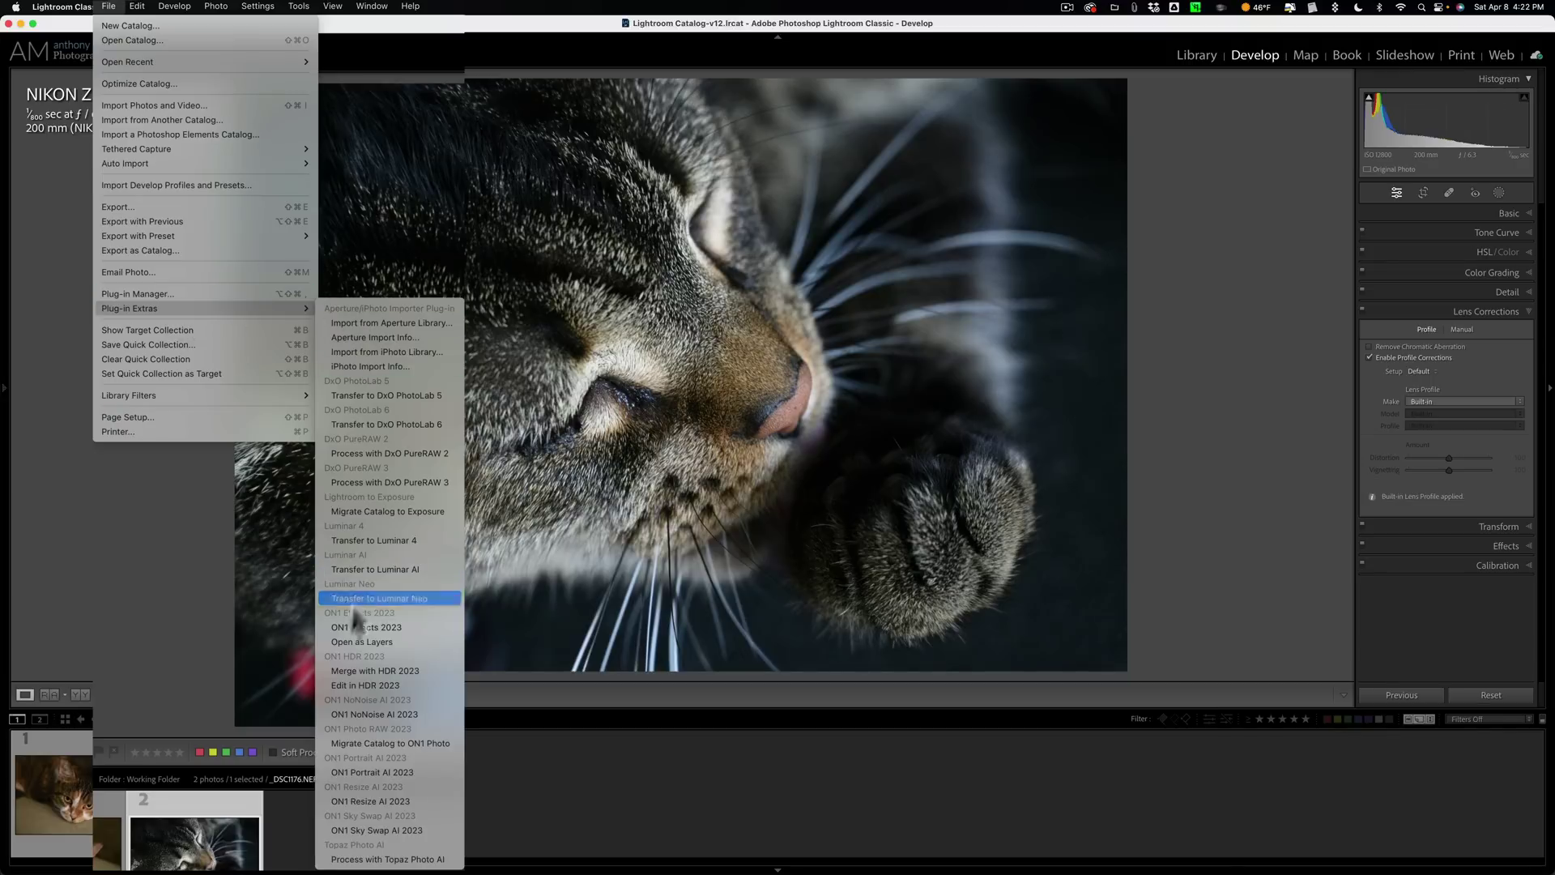
{"action": "left_click", "coordinate": [433, 857]}
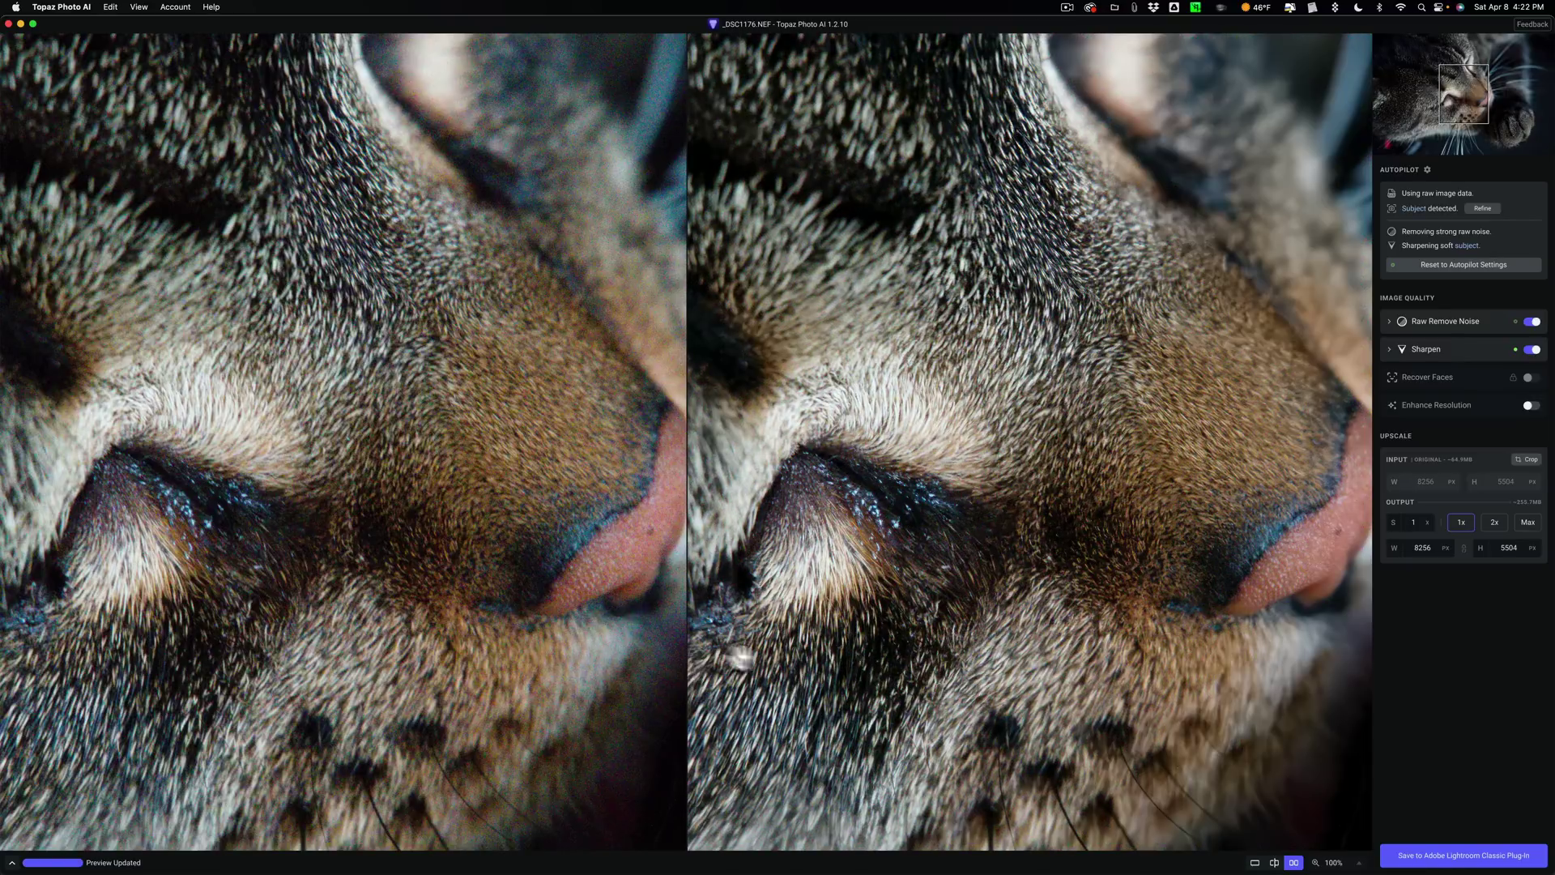
Save the denoised and sharpened _DSC1176 back to Lightroom Classic as a DNG.
{"action": "left_click", "coordinate": [1468, 856]}
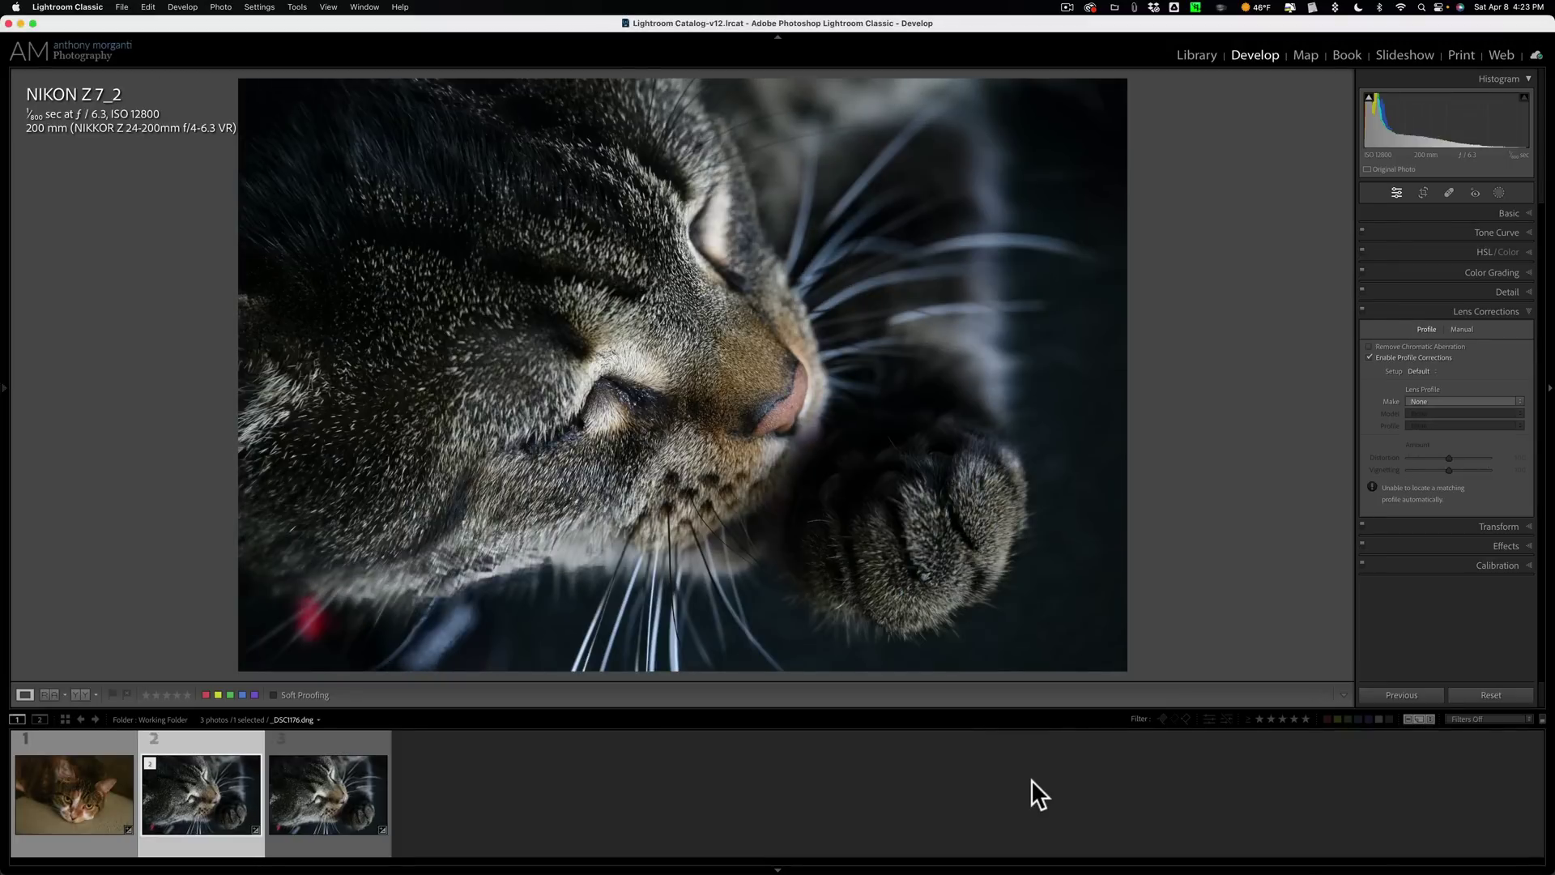
Zoom into the original NEF's fur, then switch between it and the Topaz DNG to compare lens profiles.
{"action": "left_click", "coordinate": [1031, 779]}
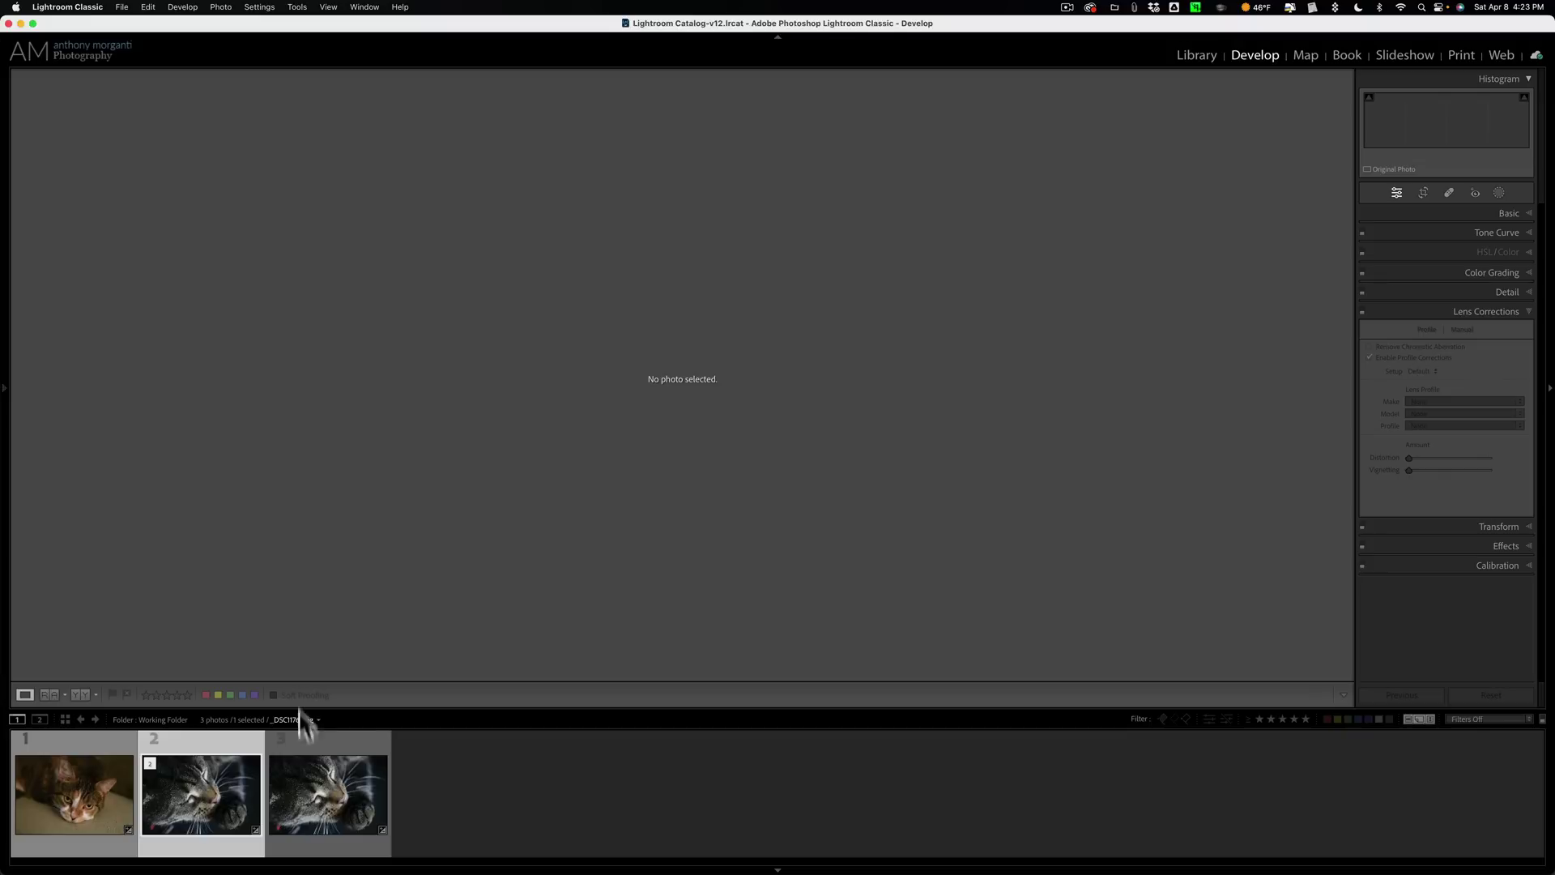
{"action": "left_click", "coordinate": [318, 794]}
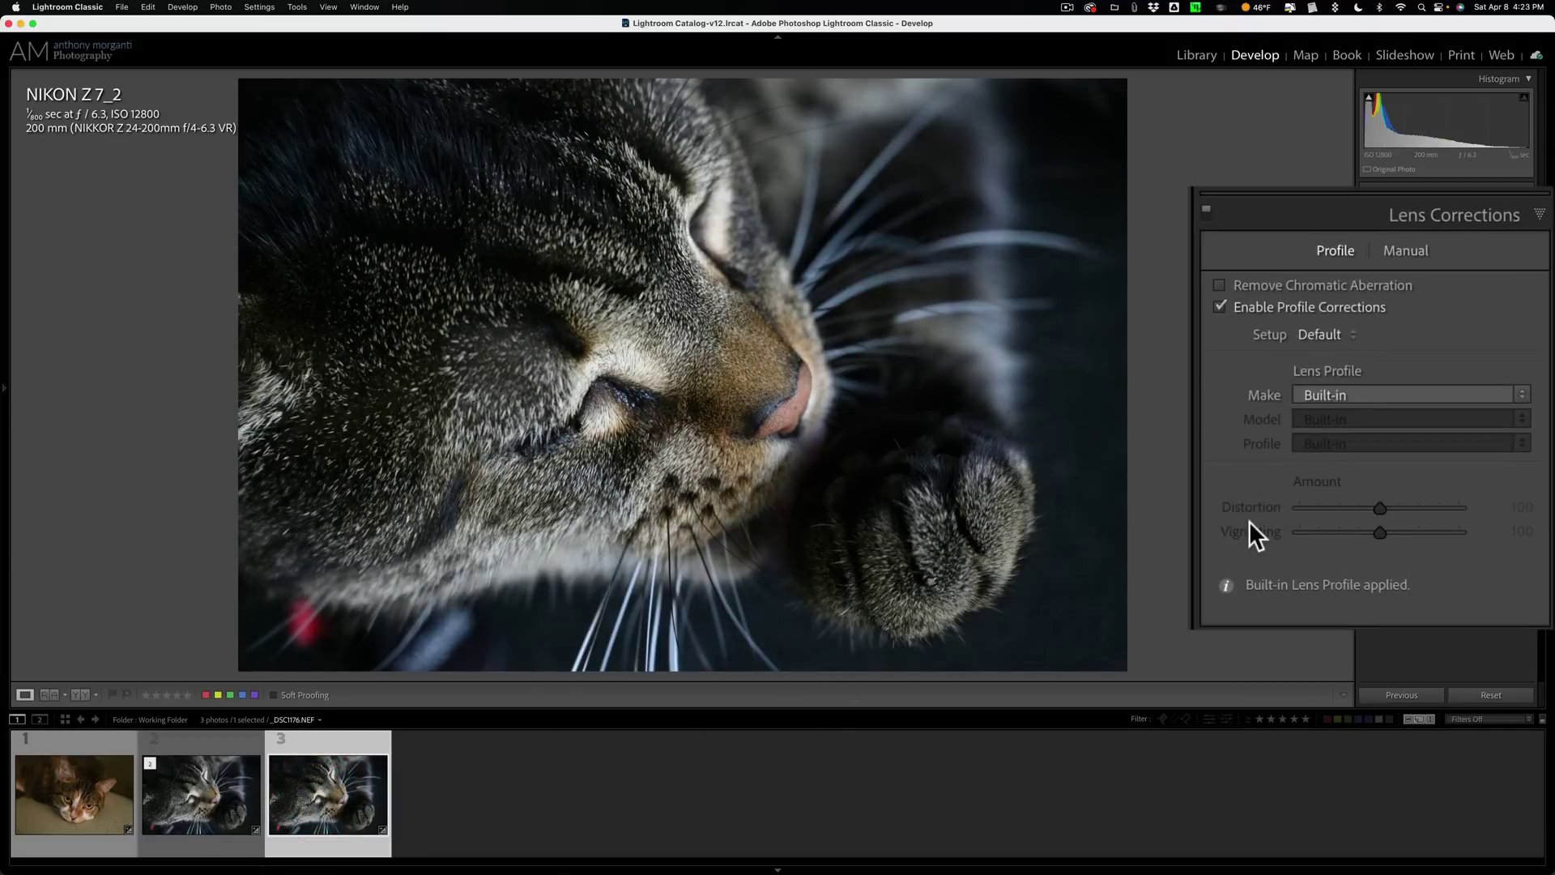
{"action": "left_click", "coordinate": [815, 333]}
{"action": "left_click", "coordinate": [935, 294]}
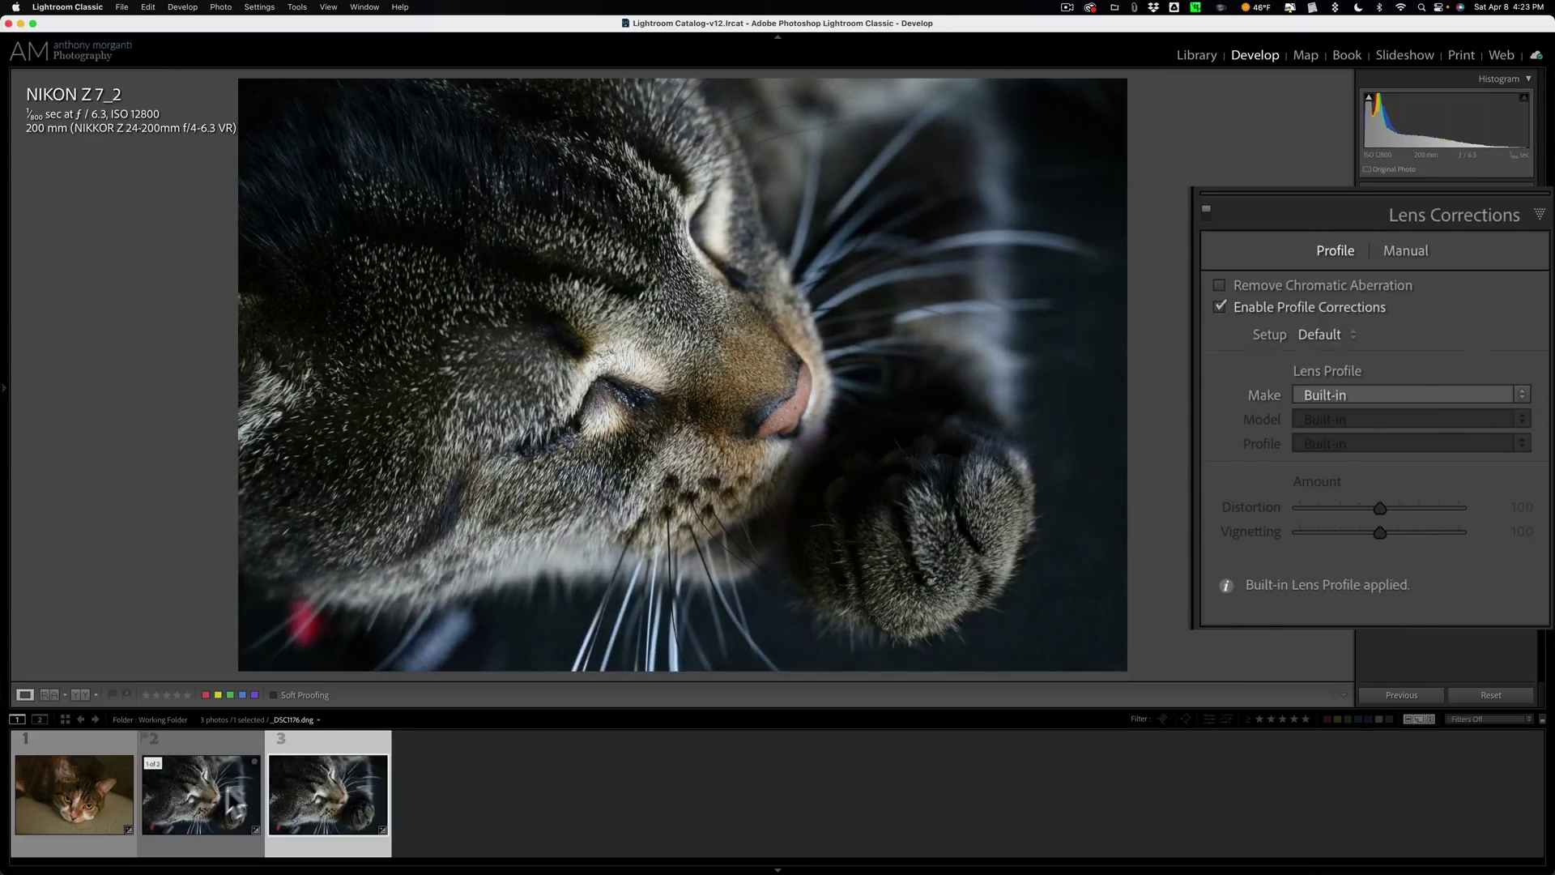
{"action": "left_click", "coordinate": [209, 796]}
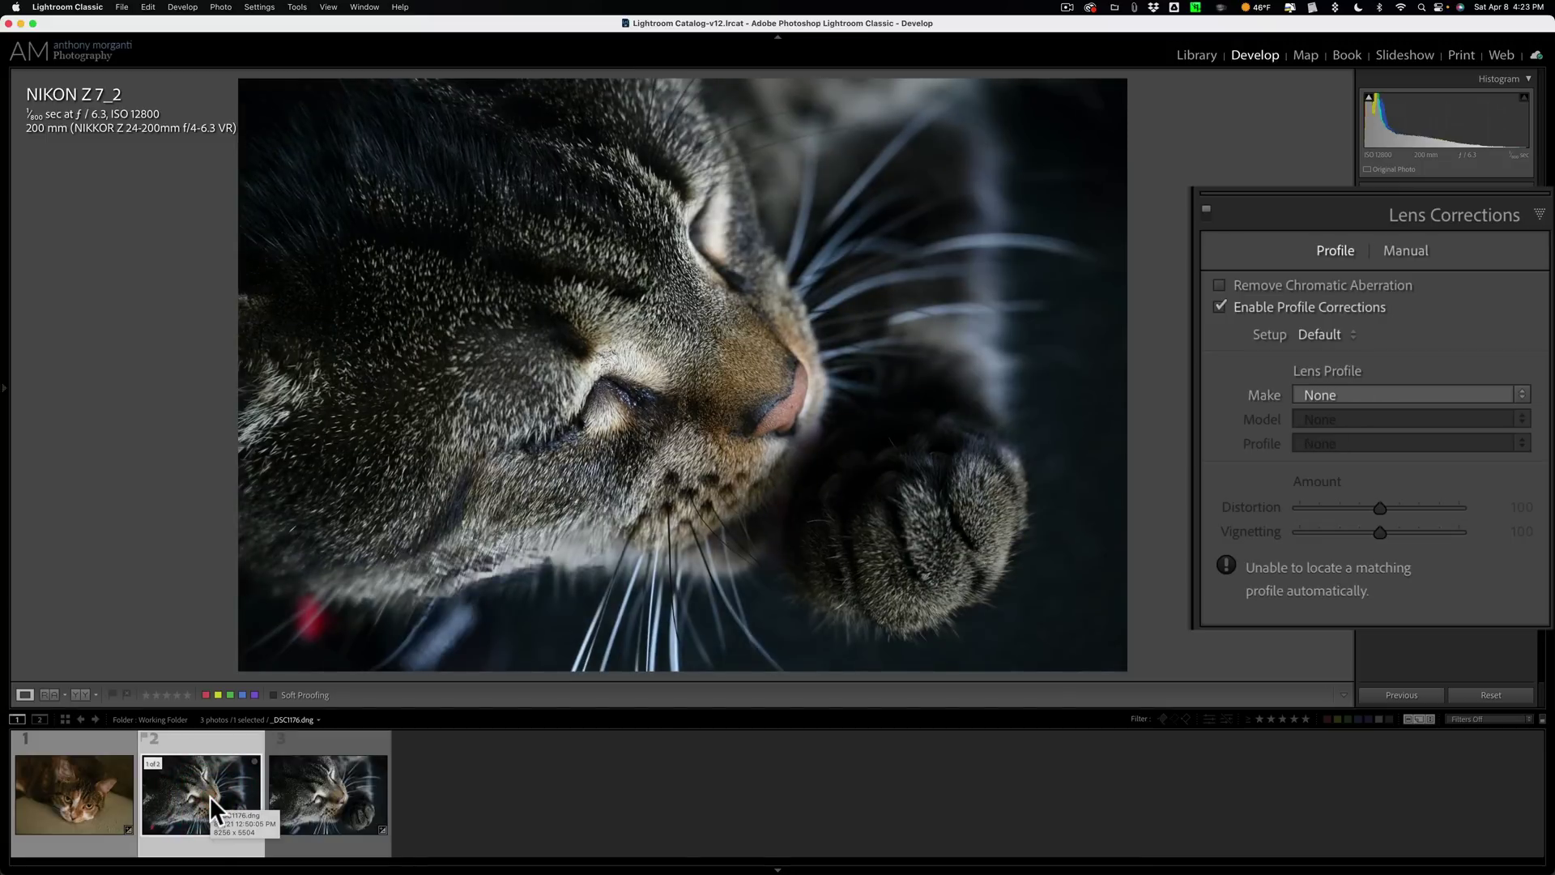
{"action": "left_click", "coordinate": [348, 806]}
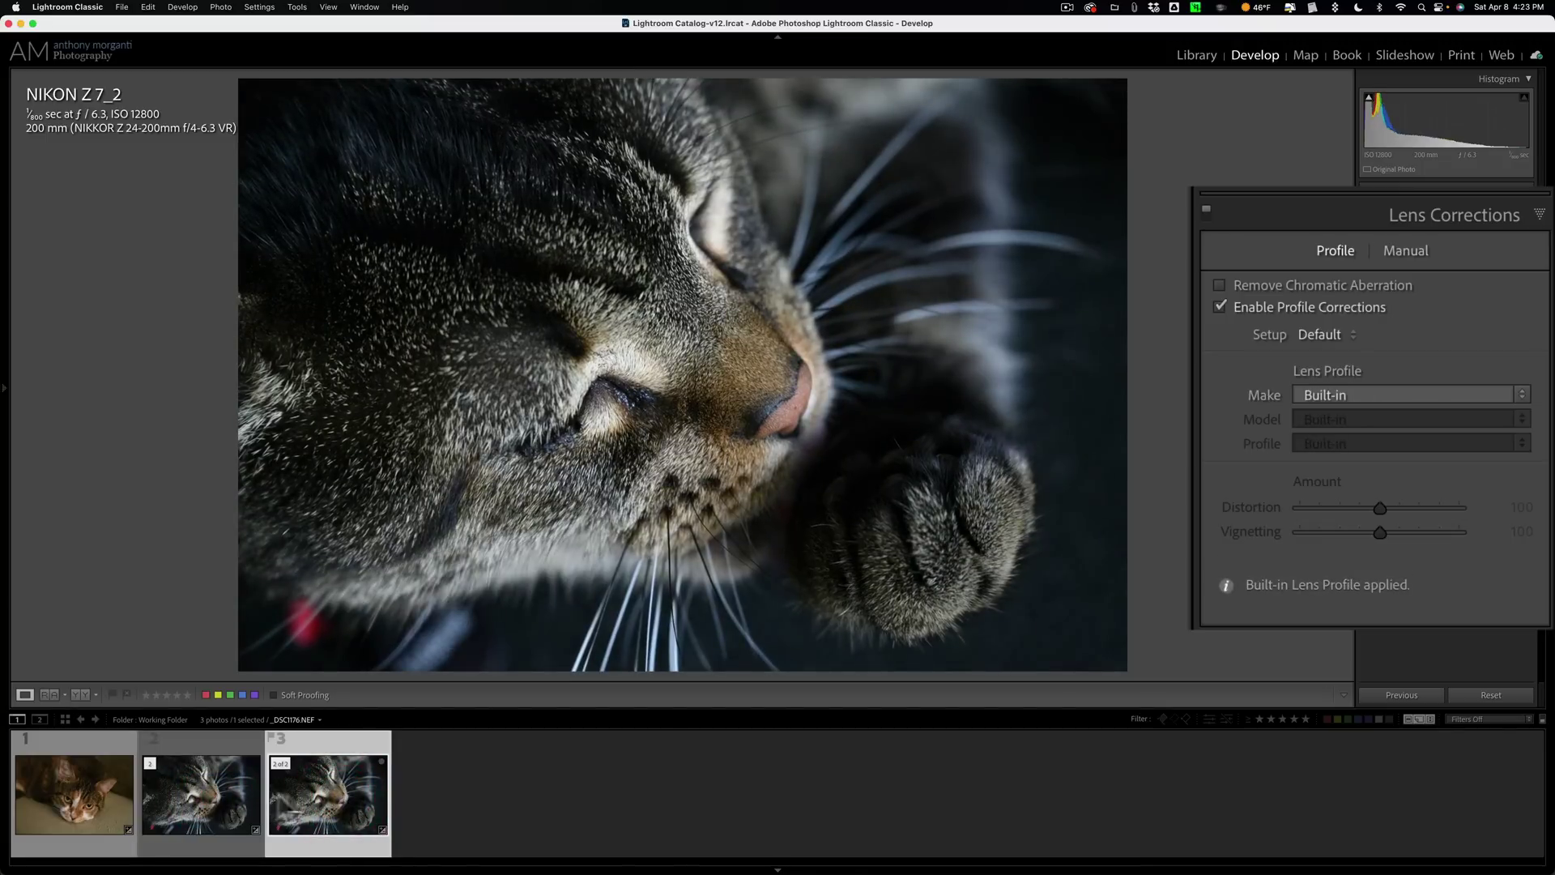
{"action": "left_click", "coordinate": [206, 793]}
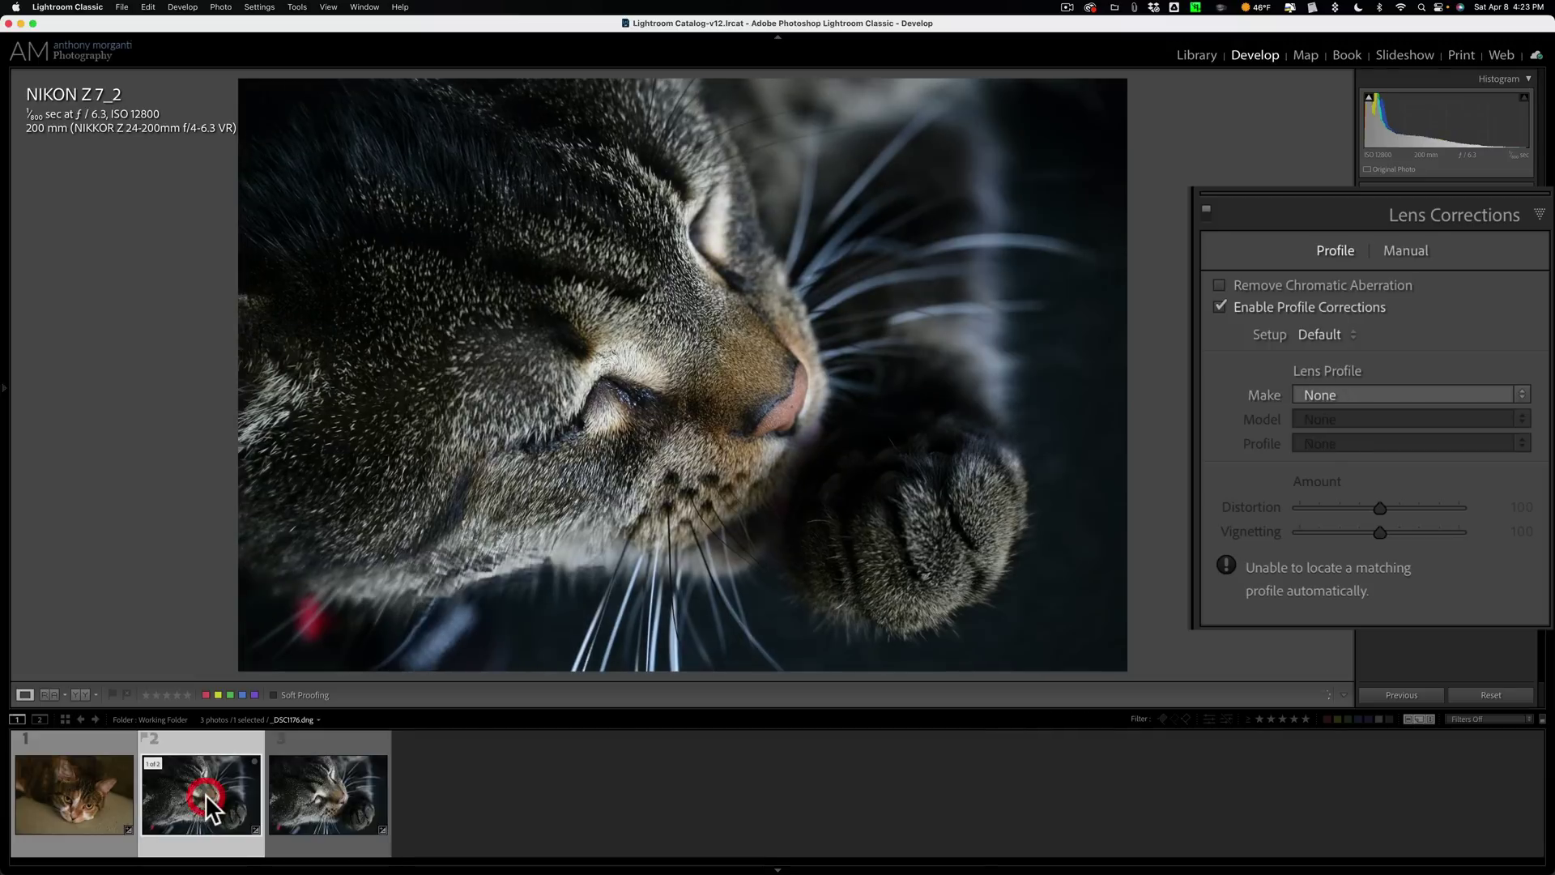
Set the DNG's lens profile Make to Nikon.
{"action": "left_click", "coordinate": [1450, 400]}
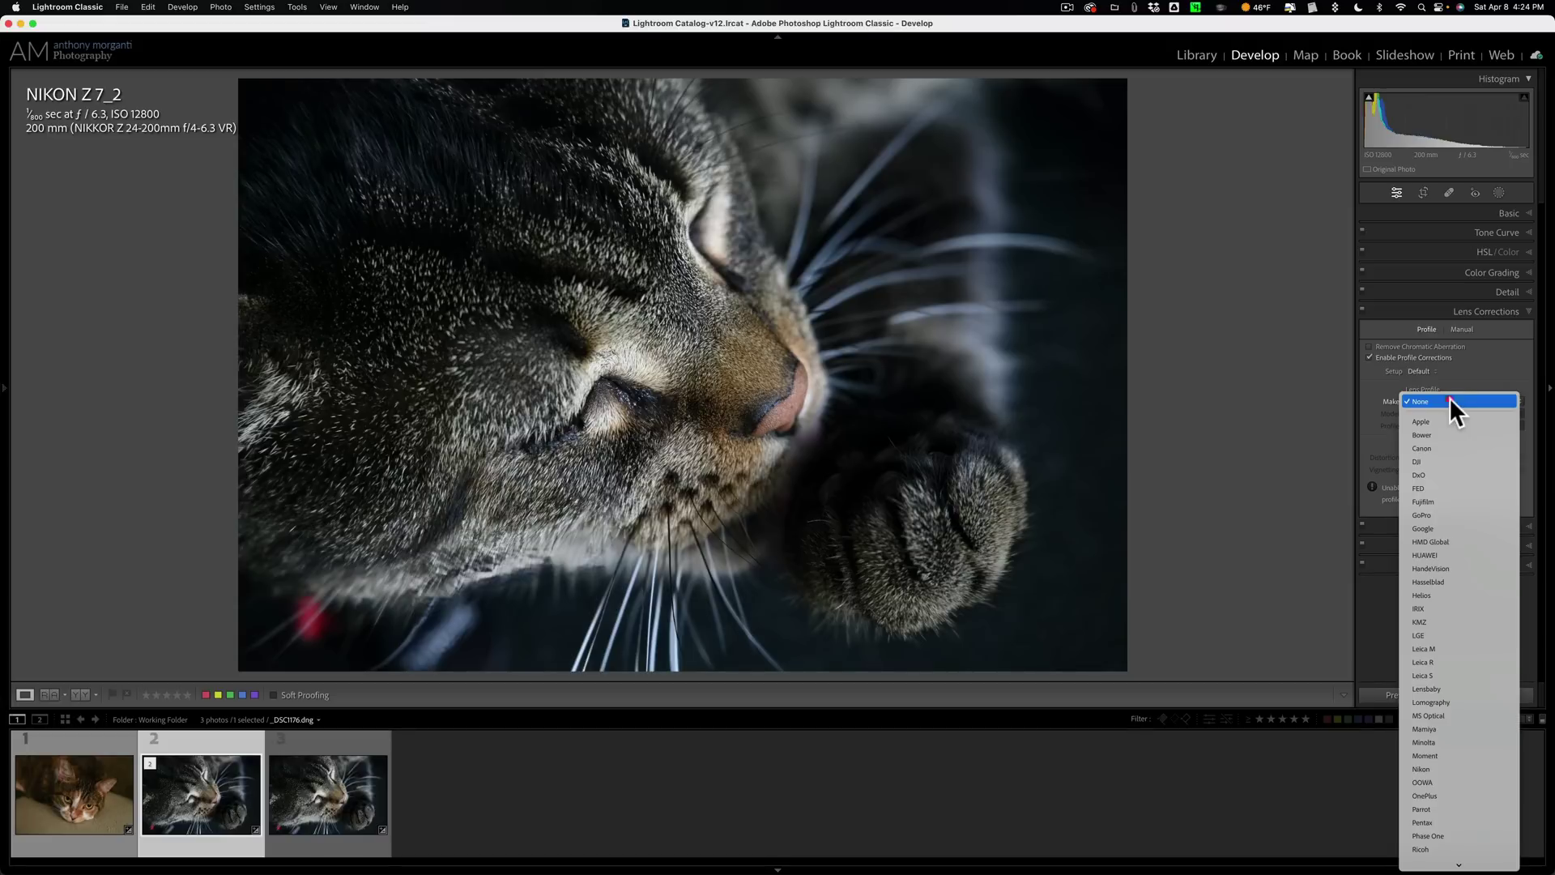
{"action": "scroll", "coordinate": [1480, 700], "scroll_direction": "down", "scroll_amount": 3}
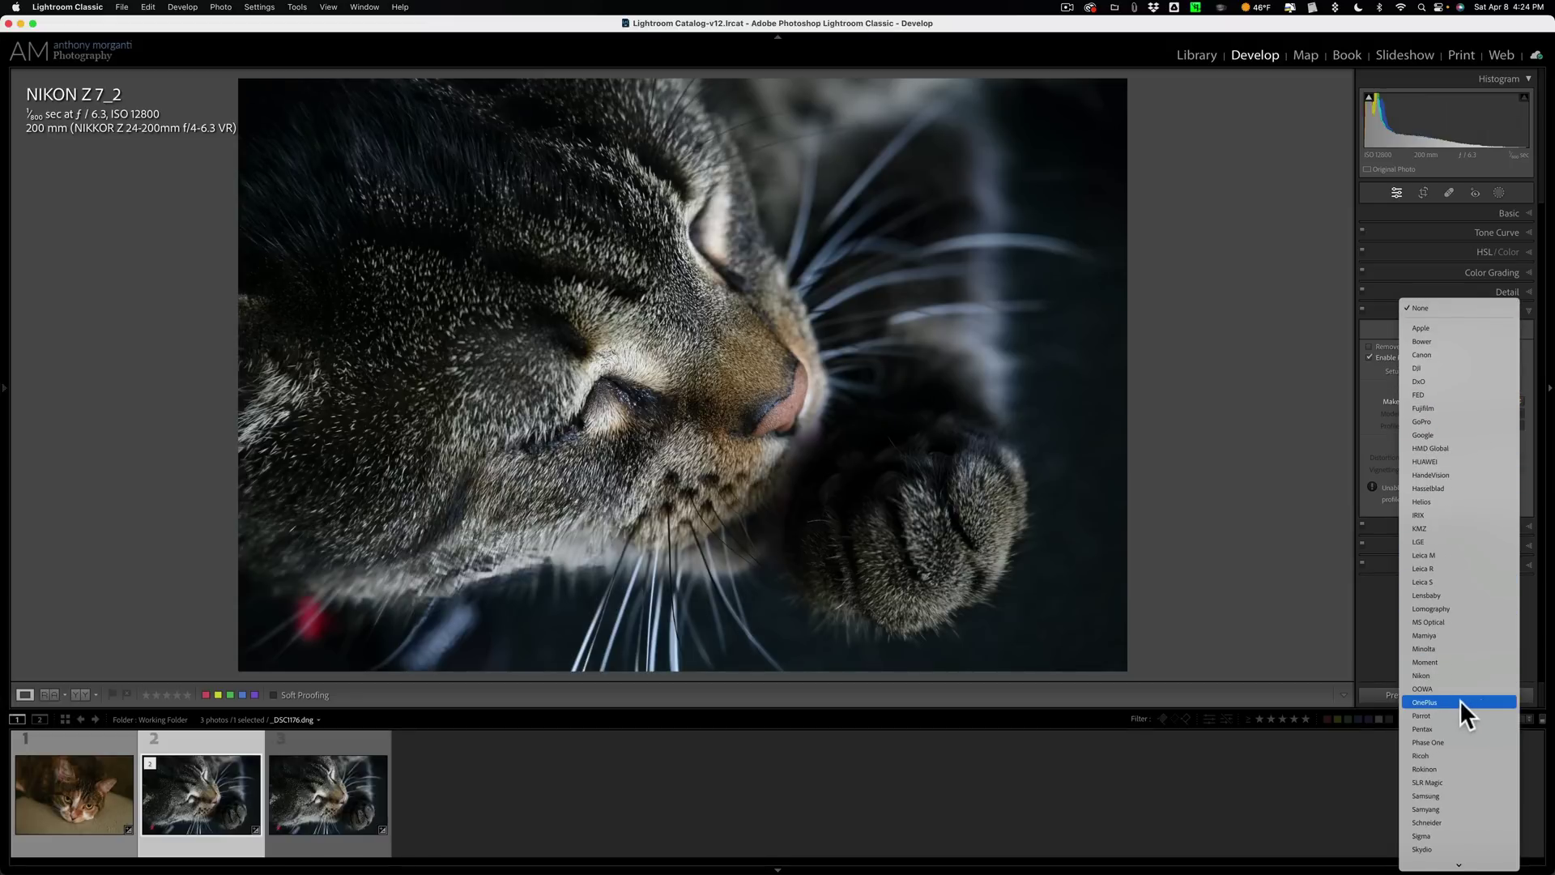
{"action": "scroll", "coordinate": [1446, 666], "scroll_direction": "down", "scroll_amount": 4}
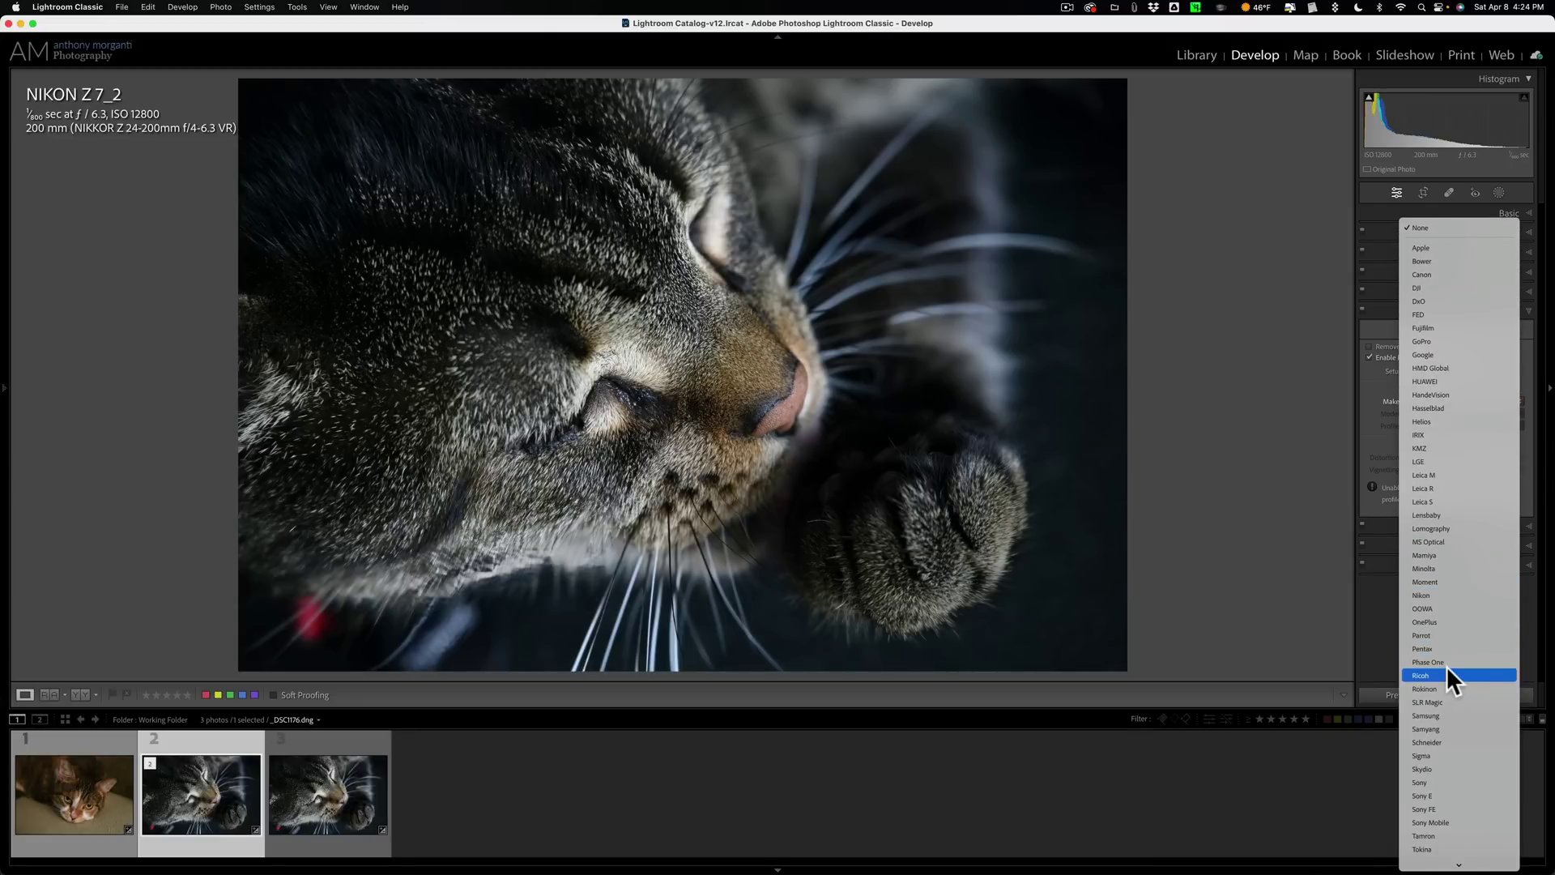
{"action": "left_click", "coordinate": [1430, 592]}
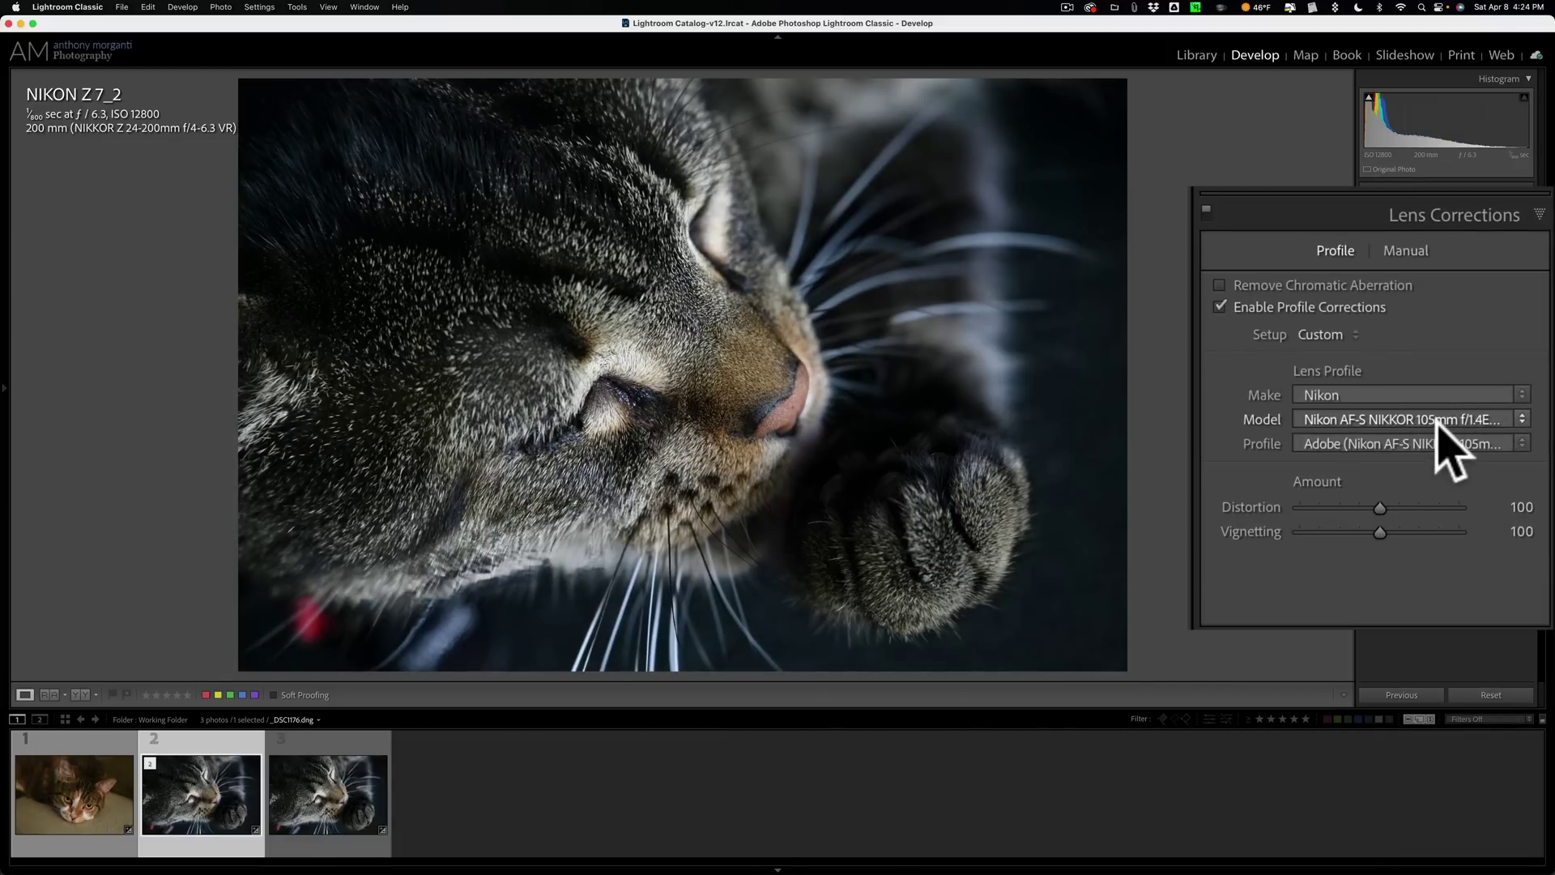
Browse the Nikon lens models without choosing one, then undo the profile change back to none.
{"action": "left_click", "coordinate": [1437, 420]}
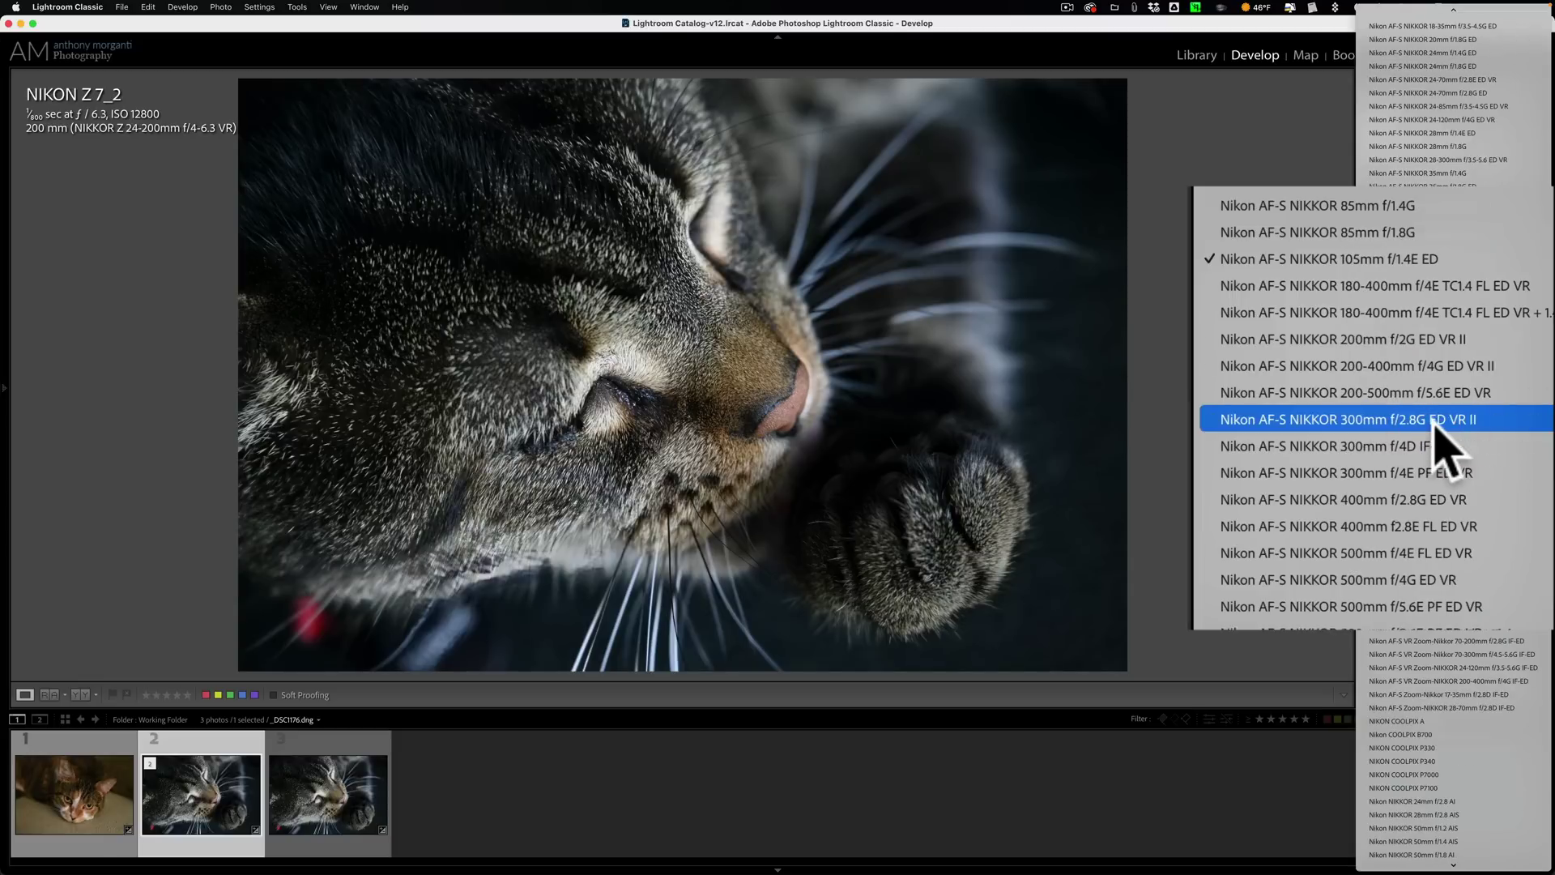
{"action": "scroll", "coordinate": [1457, 729], "scroll_direction": "down", "scroll_amount": 2}
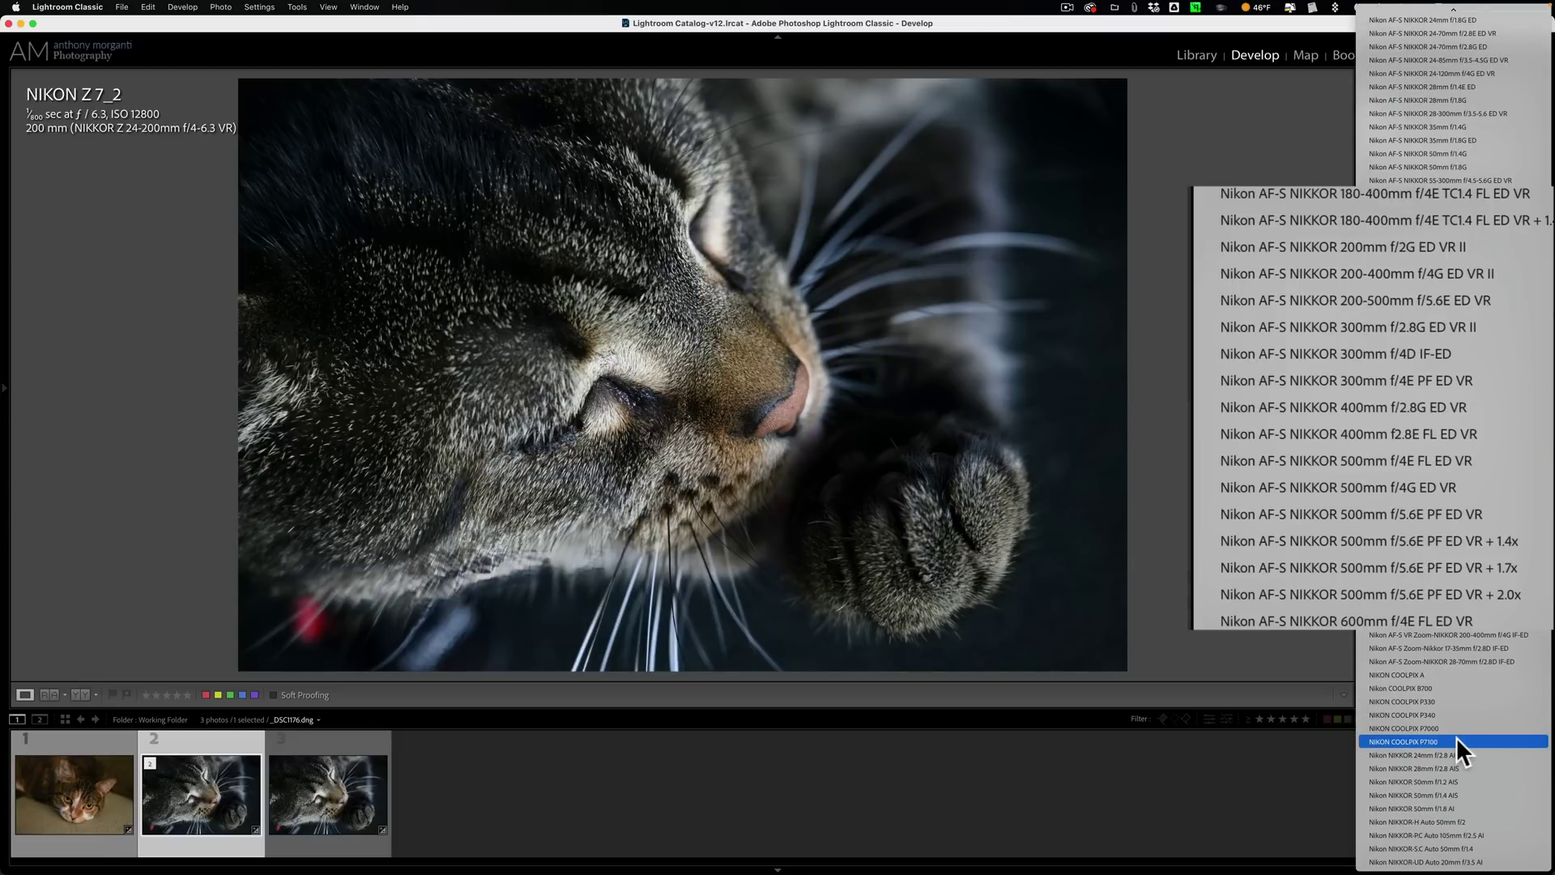
{"action": "scroll", "coordinate": [1456, 737], "scroll_direction": "up", "scroll_amount": 15}
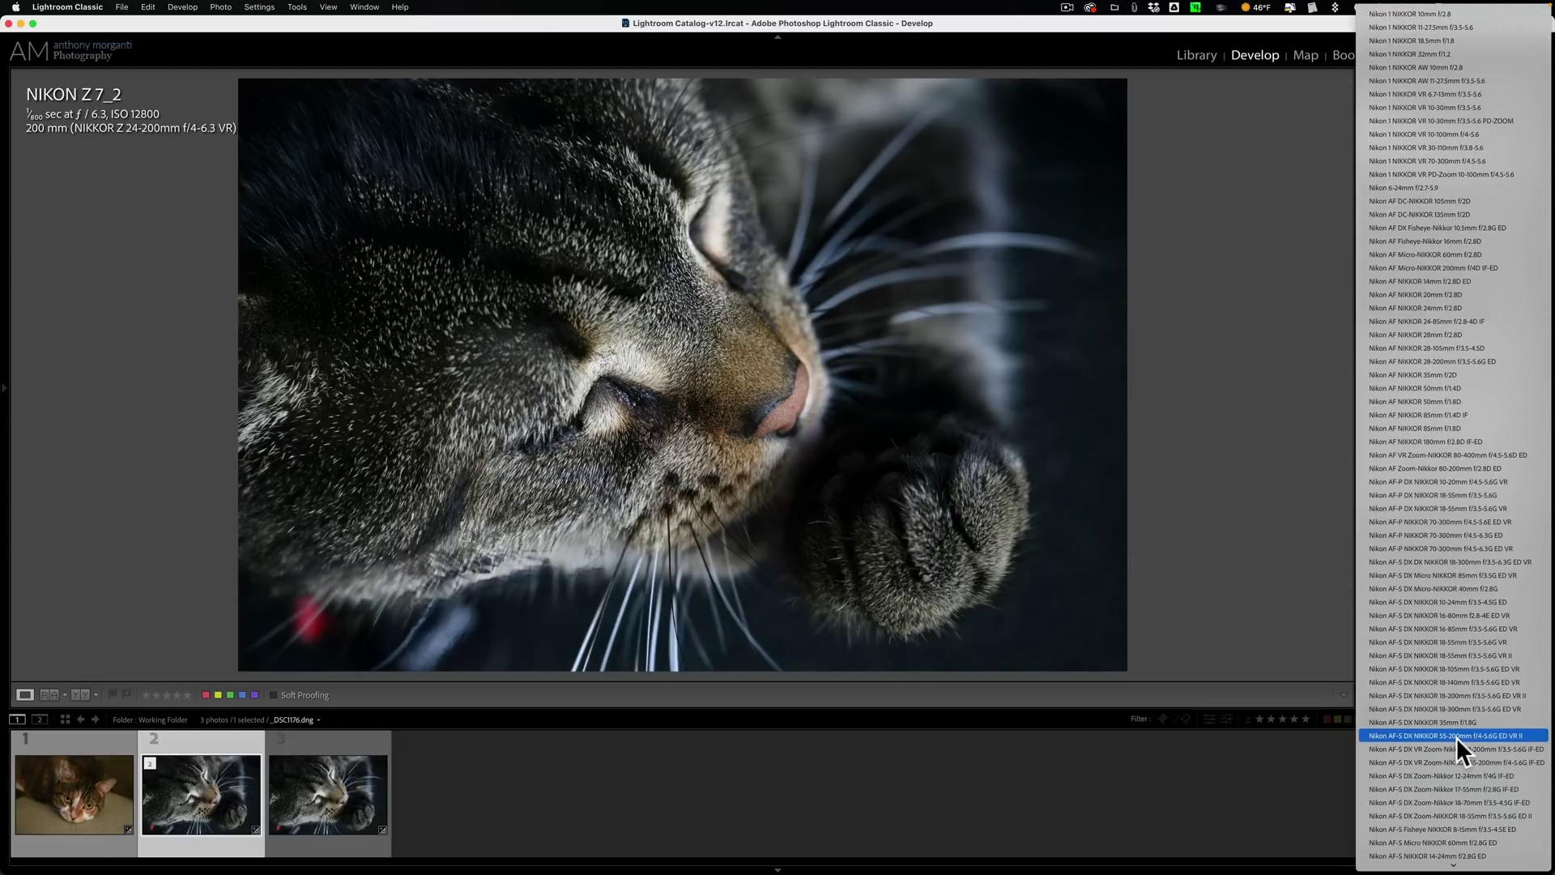
{"action": "left_click", "coordinate": [1278, 509]}
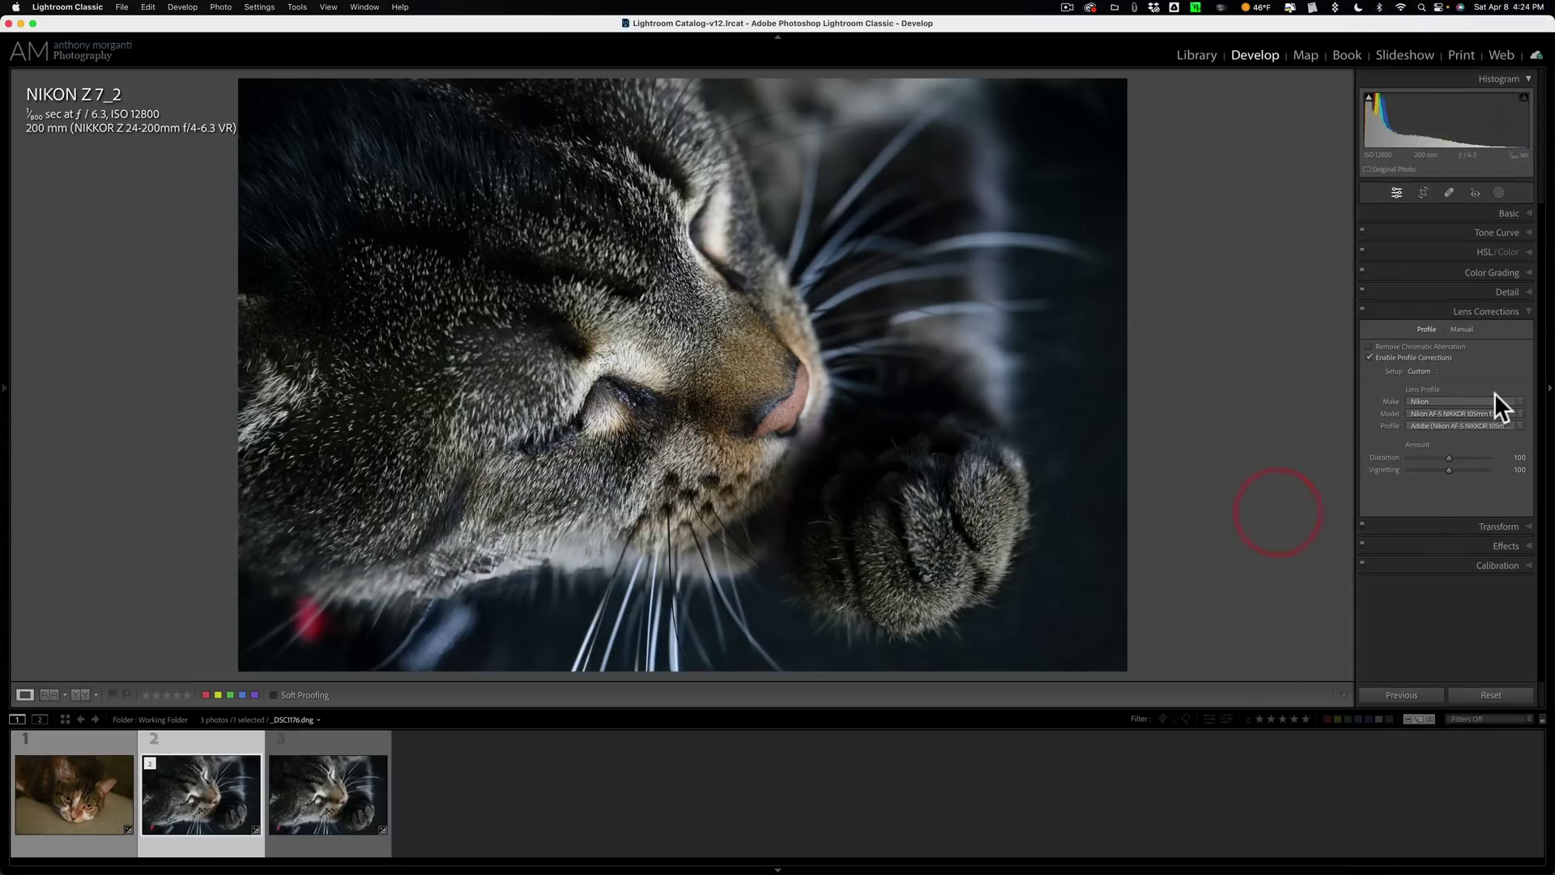
{"action": "left_click", "coordinate": [1455, 400]}
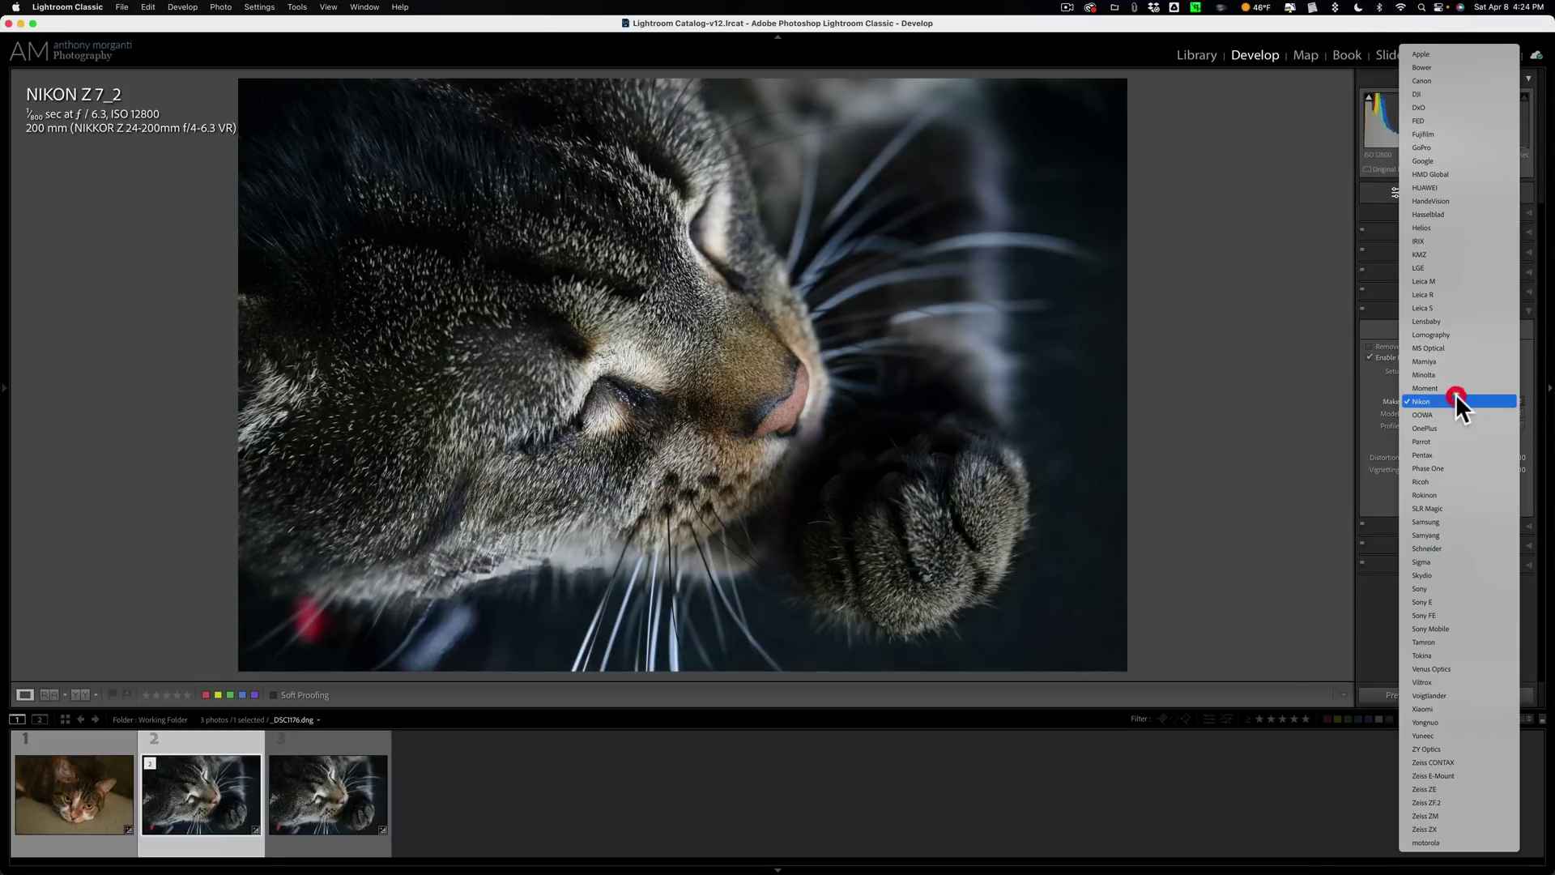
{"action": "left_click", "coordinate": [1200, 397]}
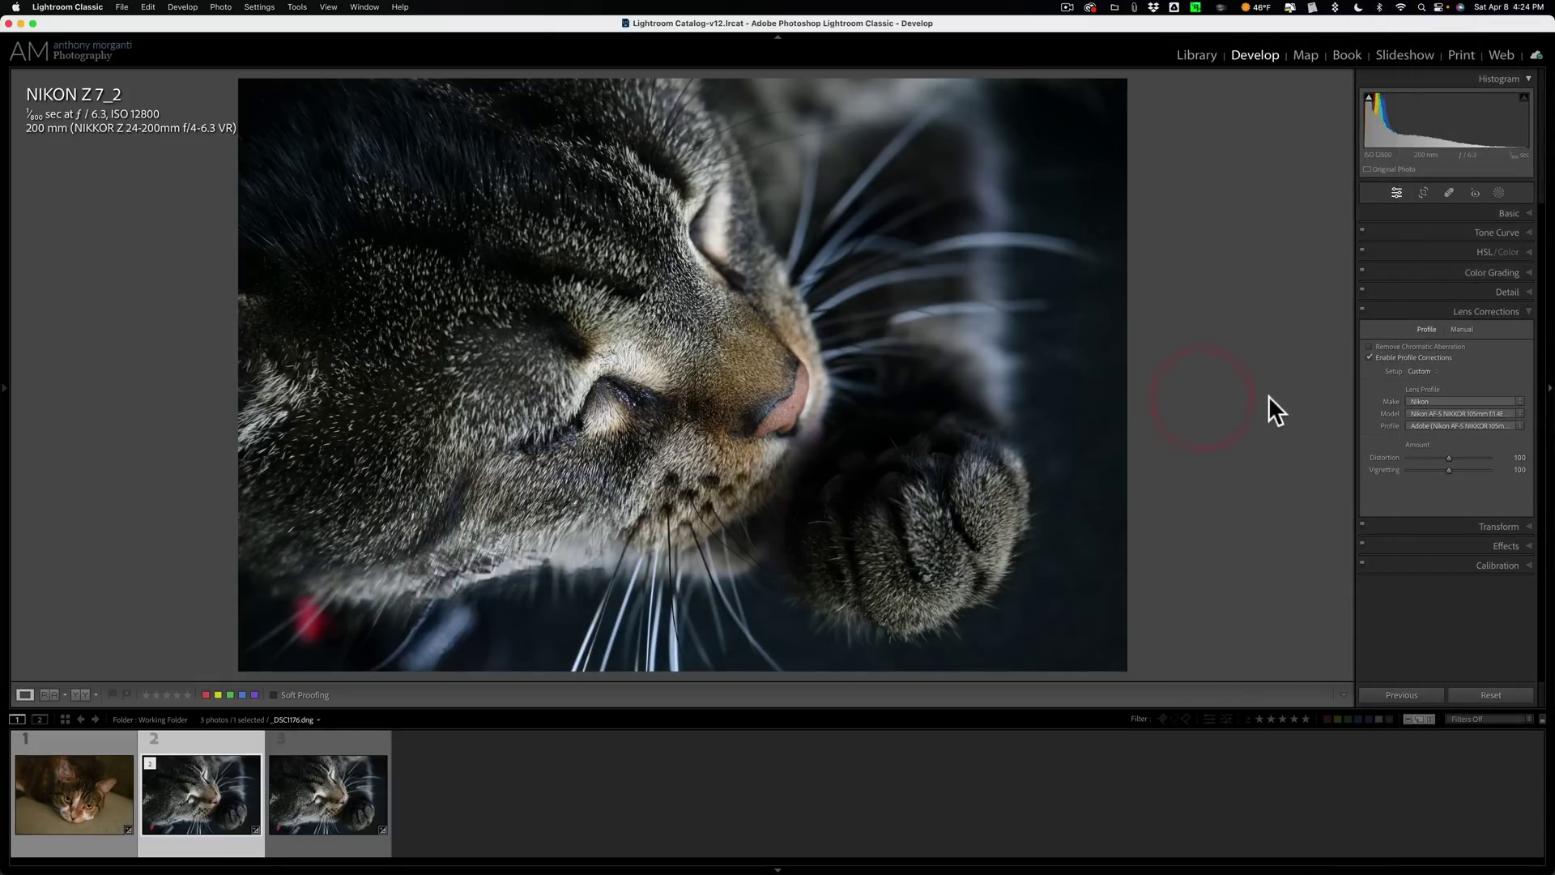
{"action": "key", "text": "super+z"}
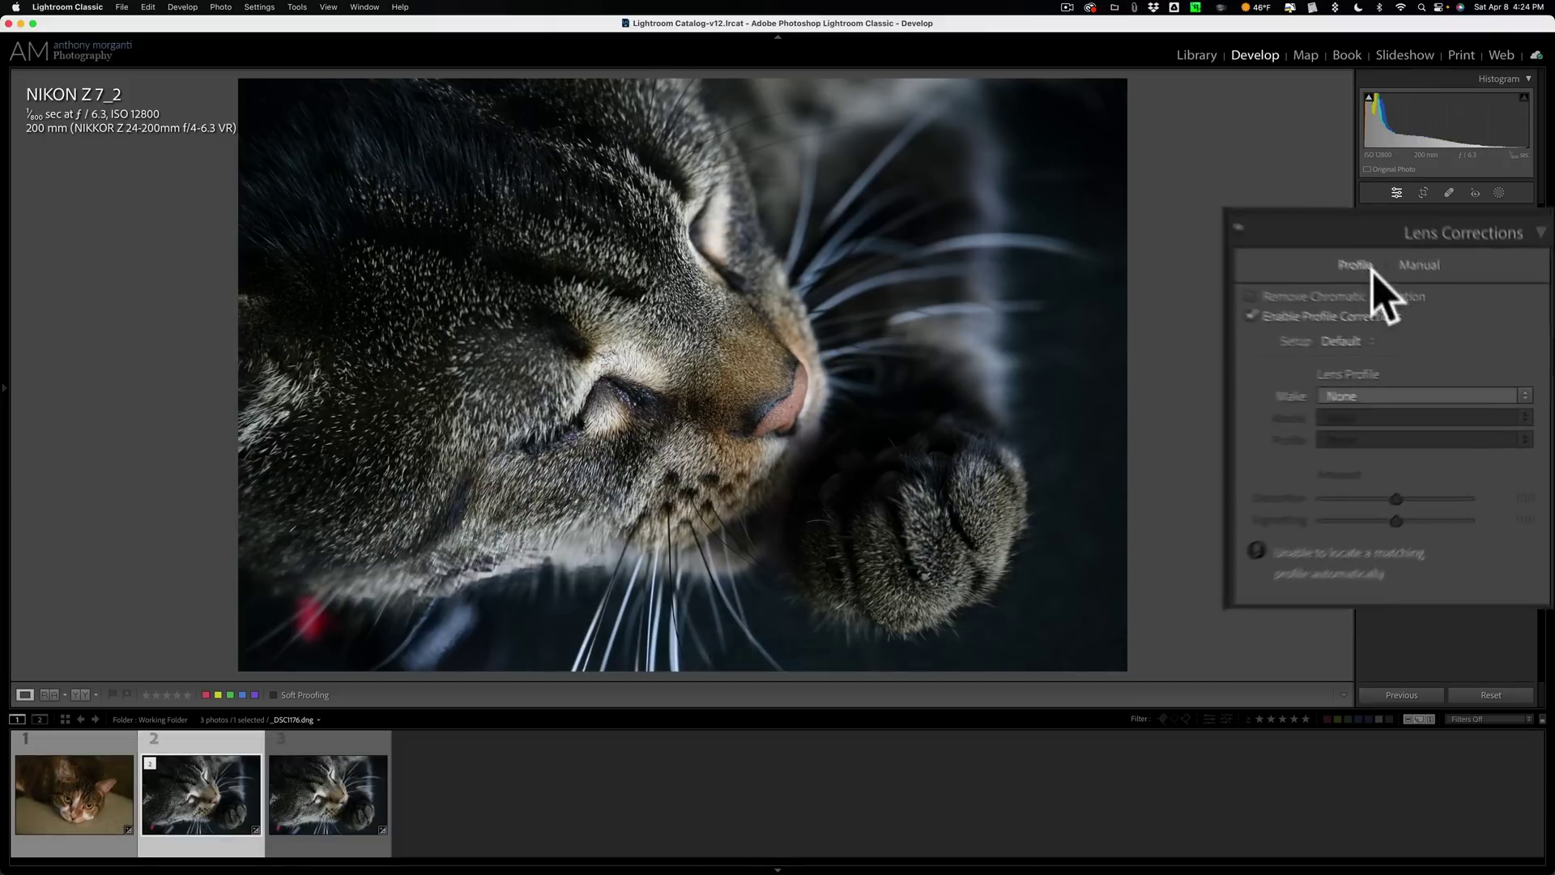
In Manual lens corrections, try Distortion -15 then -11 on the DNG, comparing with the original NEF.
{"action": "left_click", "coordinate": [1396, 249]}
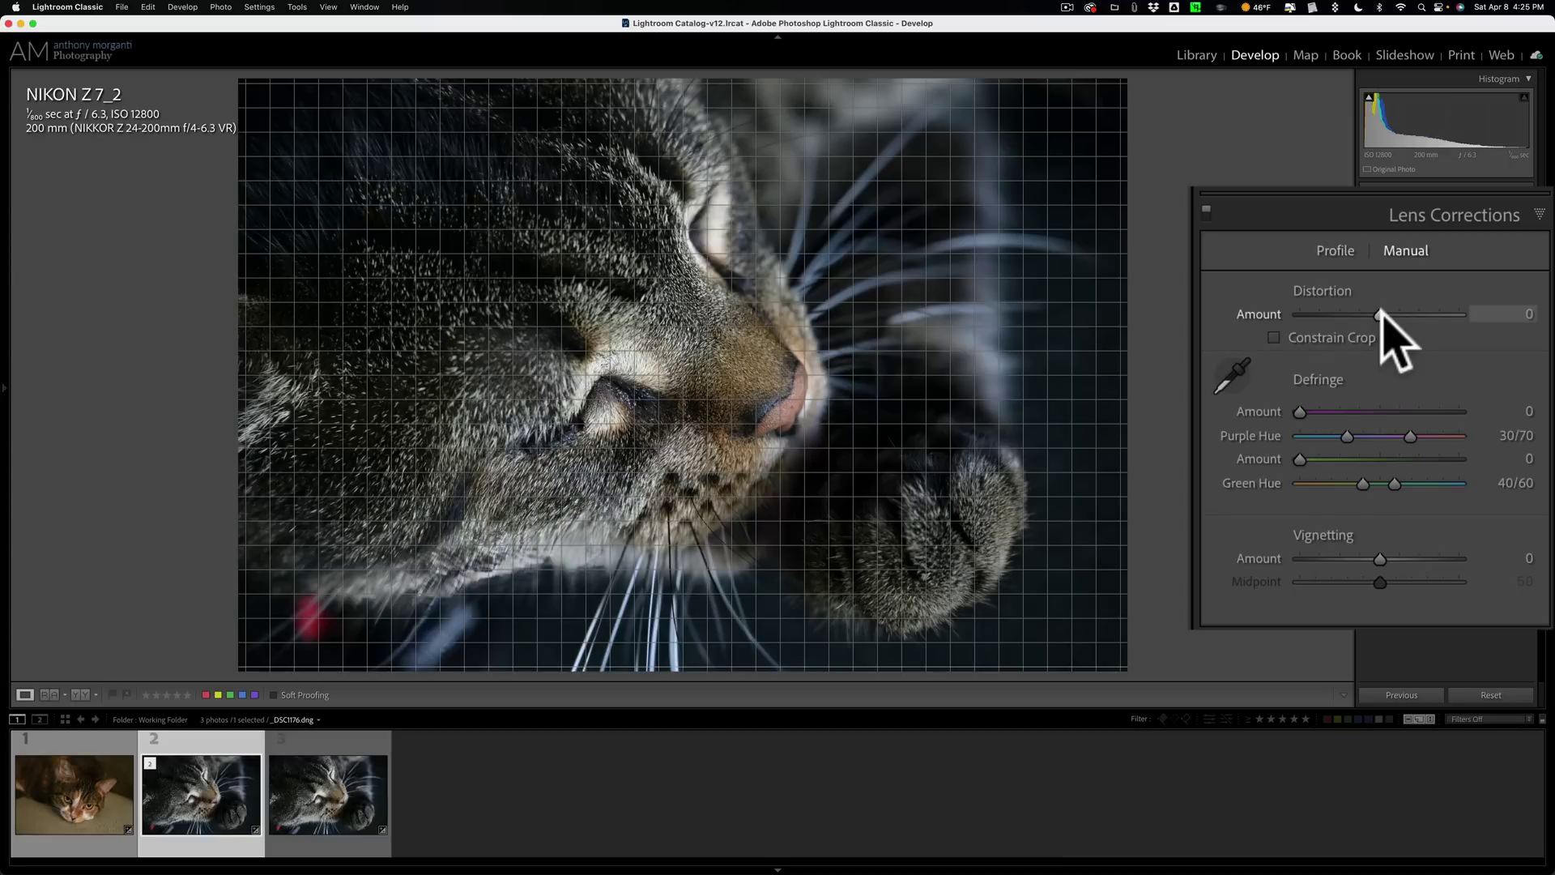
{"action": "left_click_drag", "start_coordinate": [1382, 314], "coordinate": [1370, 316]}
{"action": "left_click", "coordinate": [313, 830]}
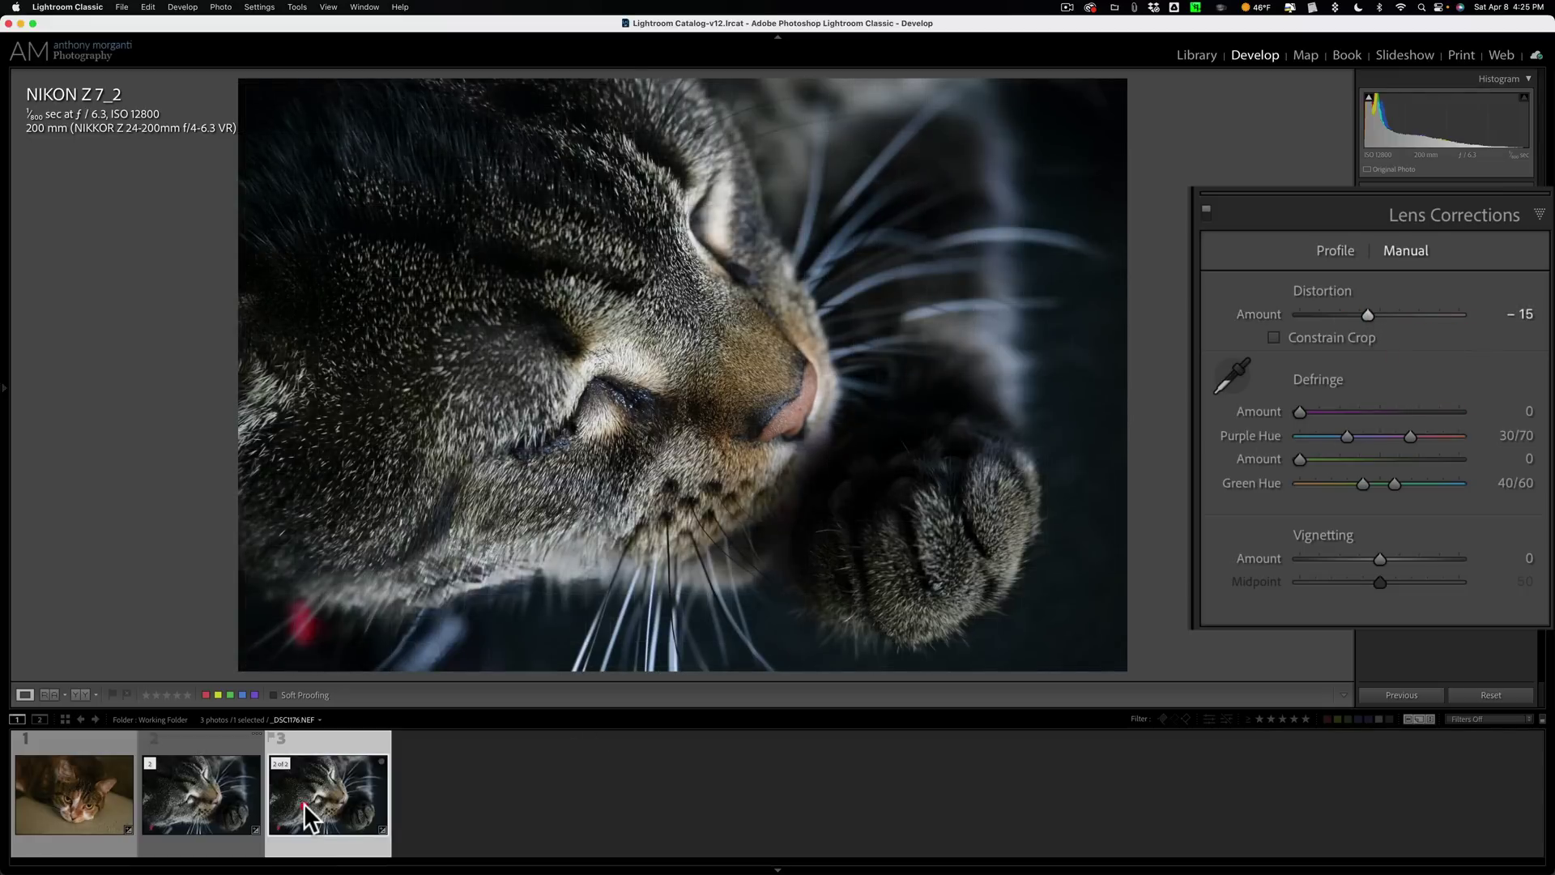
{"action": "left_click", "coordinate": [234, 800]}
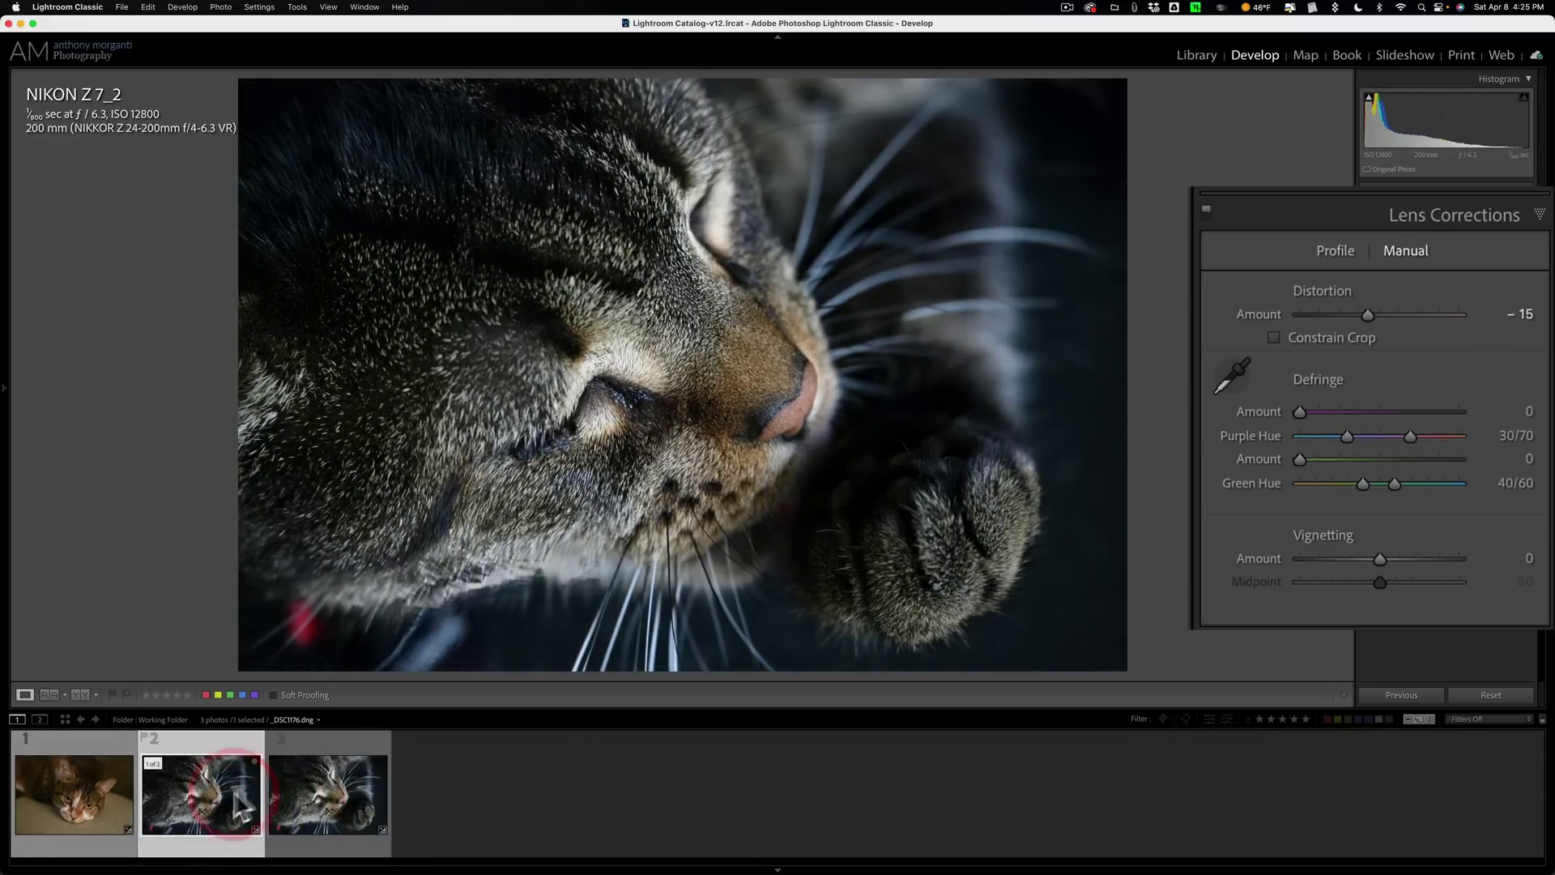
{"action": "left_click_drag", "start_coordinate": [1367, 314], "coordinate": [1371, 315]}
{"action": "left_click", "coordinate": [357, 792]}
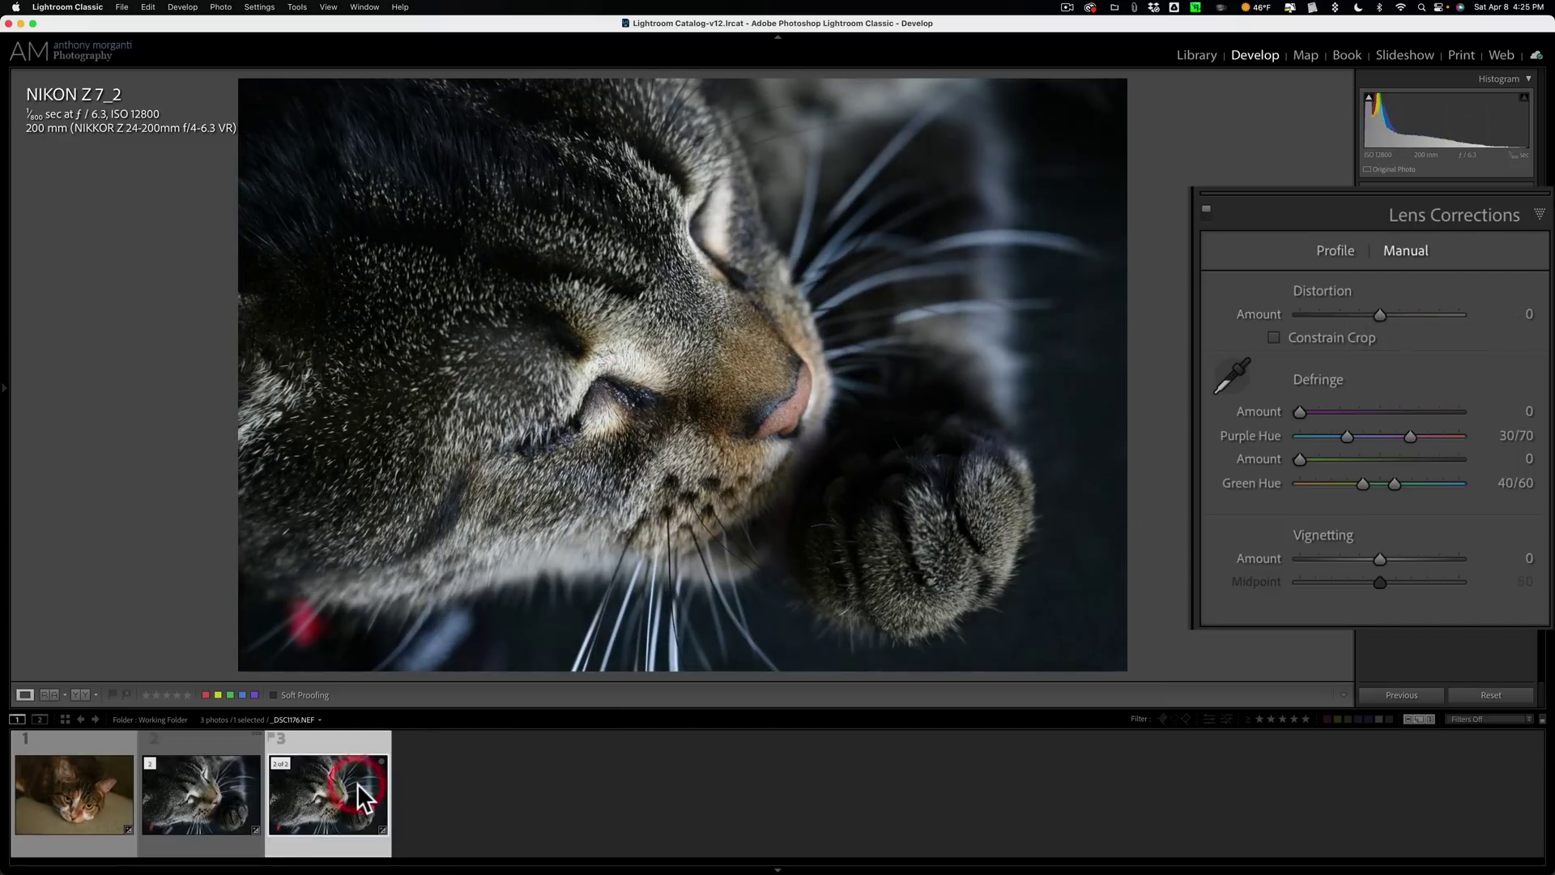
{"action": "left_click", "coordinate": [223, 801]}
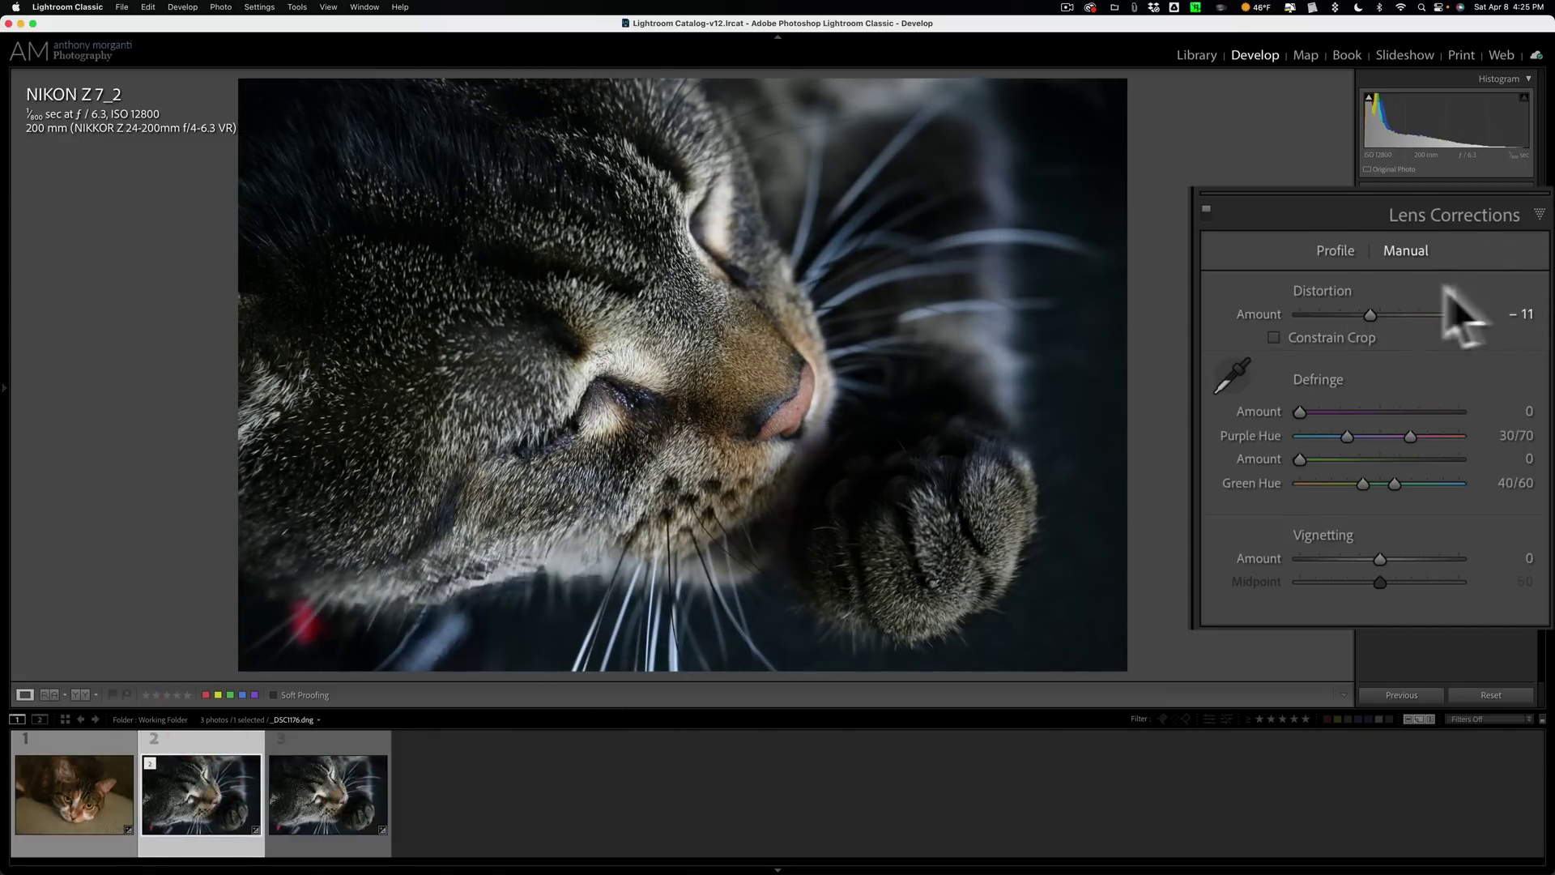
Settle the DNG's Distortion at -8, compare against the NEF, and collapse Lens Corrections.
{"action": "left_click_drag", "start_coordinate": [1368, 314], "coordinate": [1375, 316]}
{"action": "left_click", "coordinate": [342, 785]}
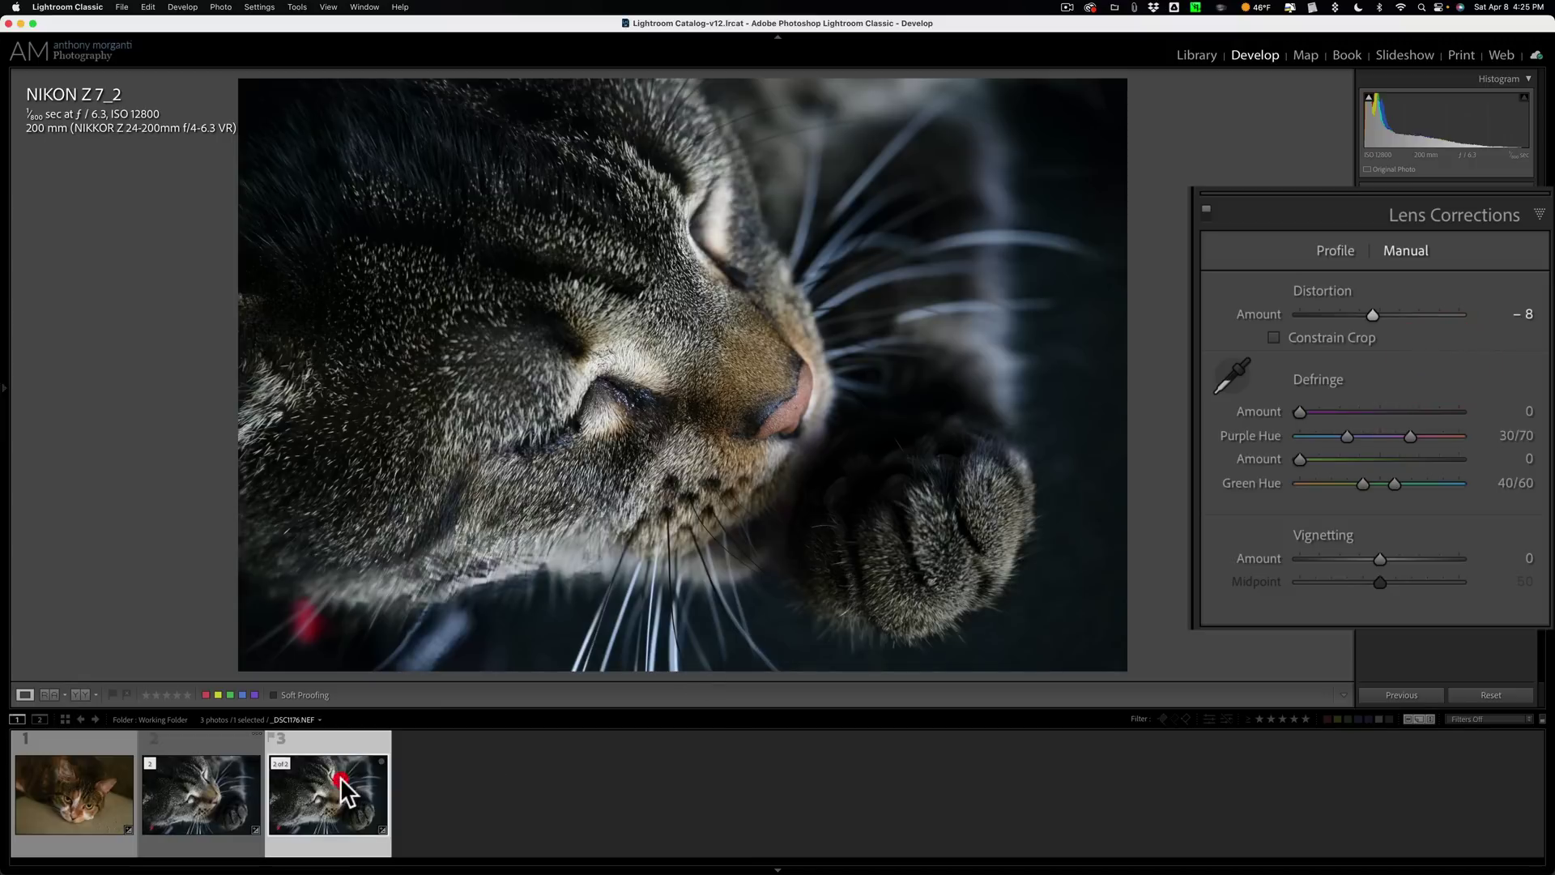
{"action": "left_click", "coordinate": [173, 790]}
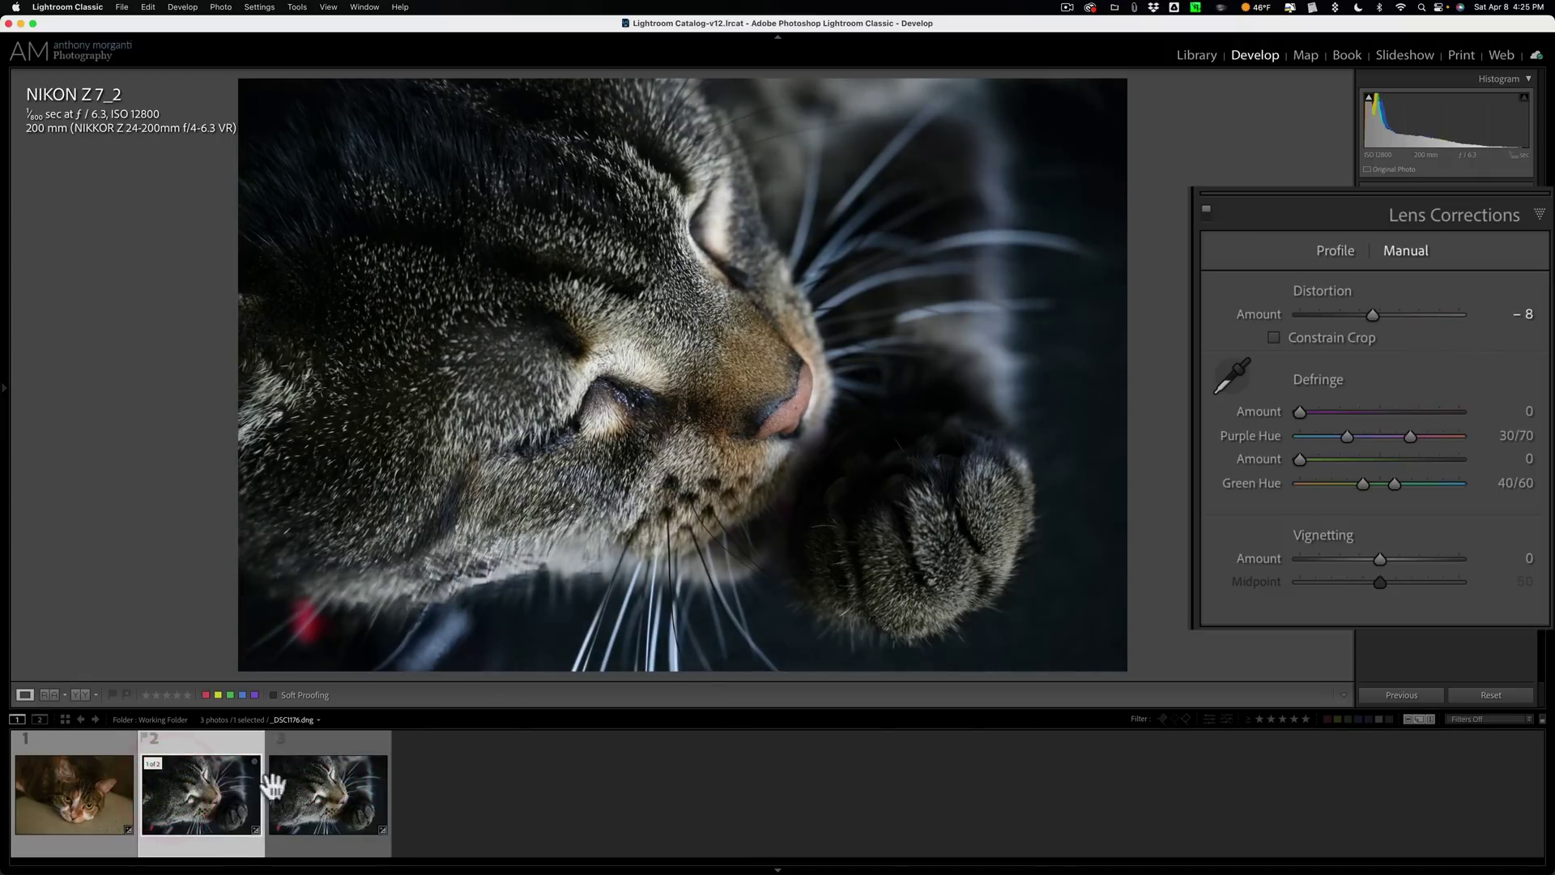
{"action": "left_click", "coordinate": [339, 783]}
{"action": "left_click", "coordinate": [215, 802]}
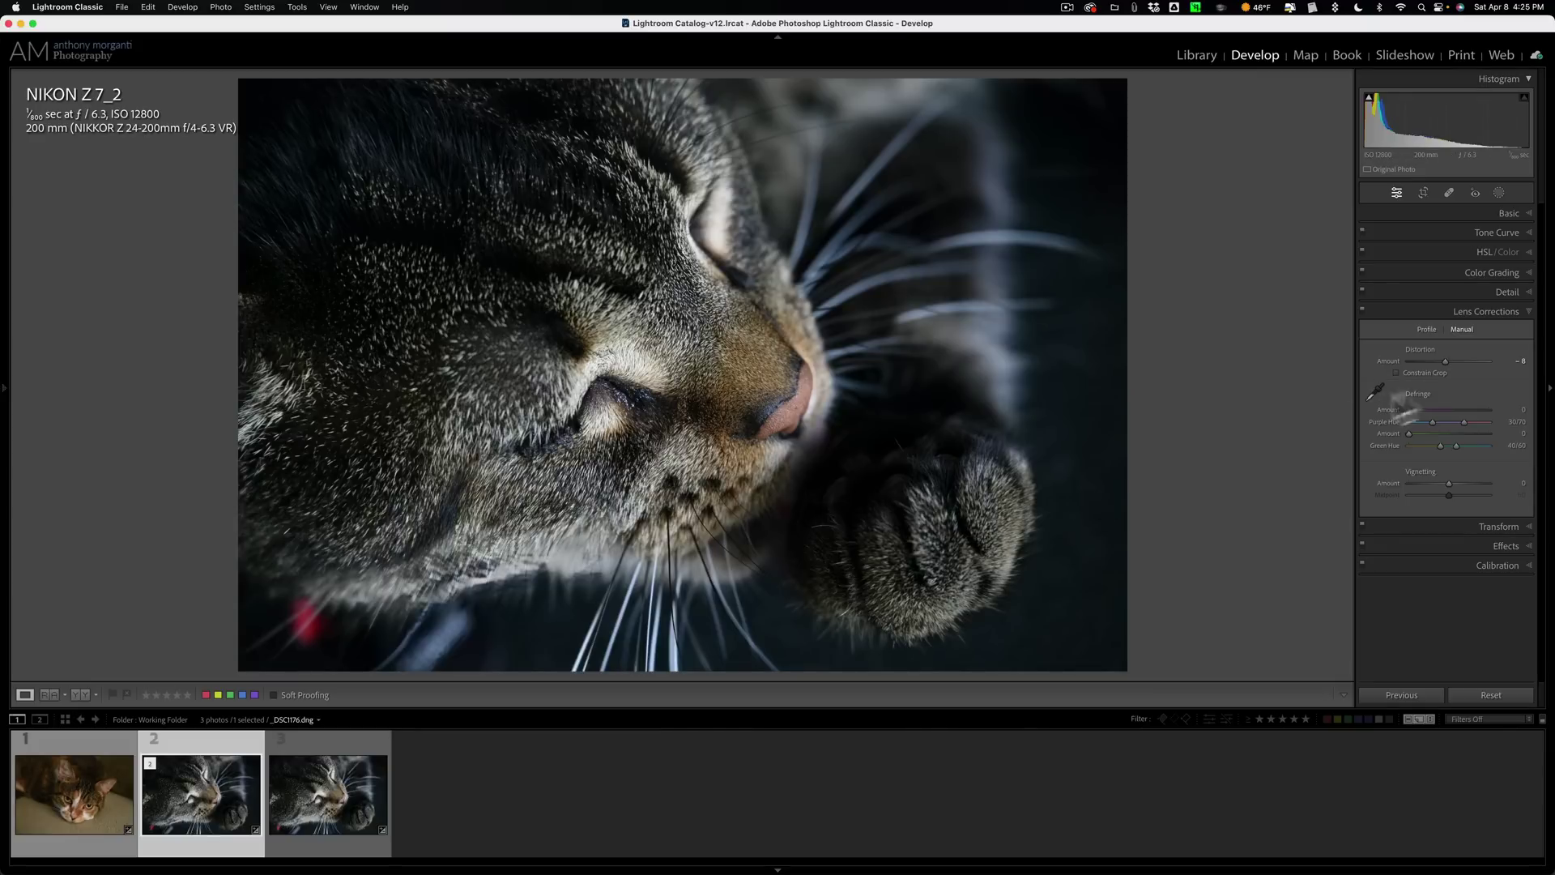
{"action": "left_click", "coordinate": [1493, 308]}
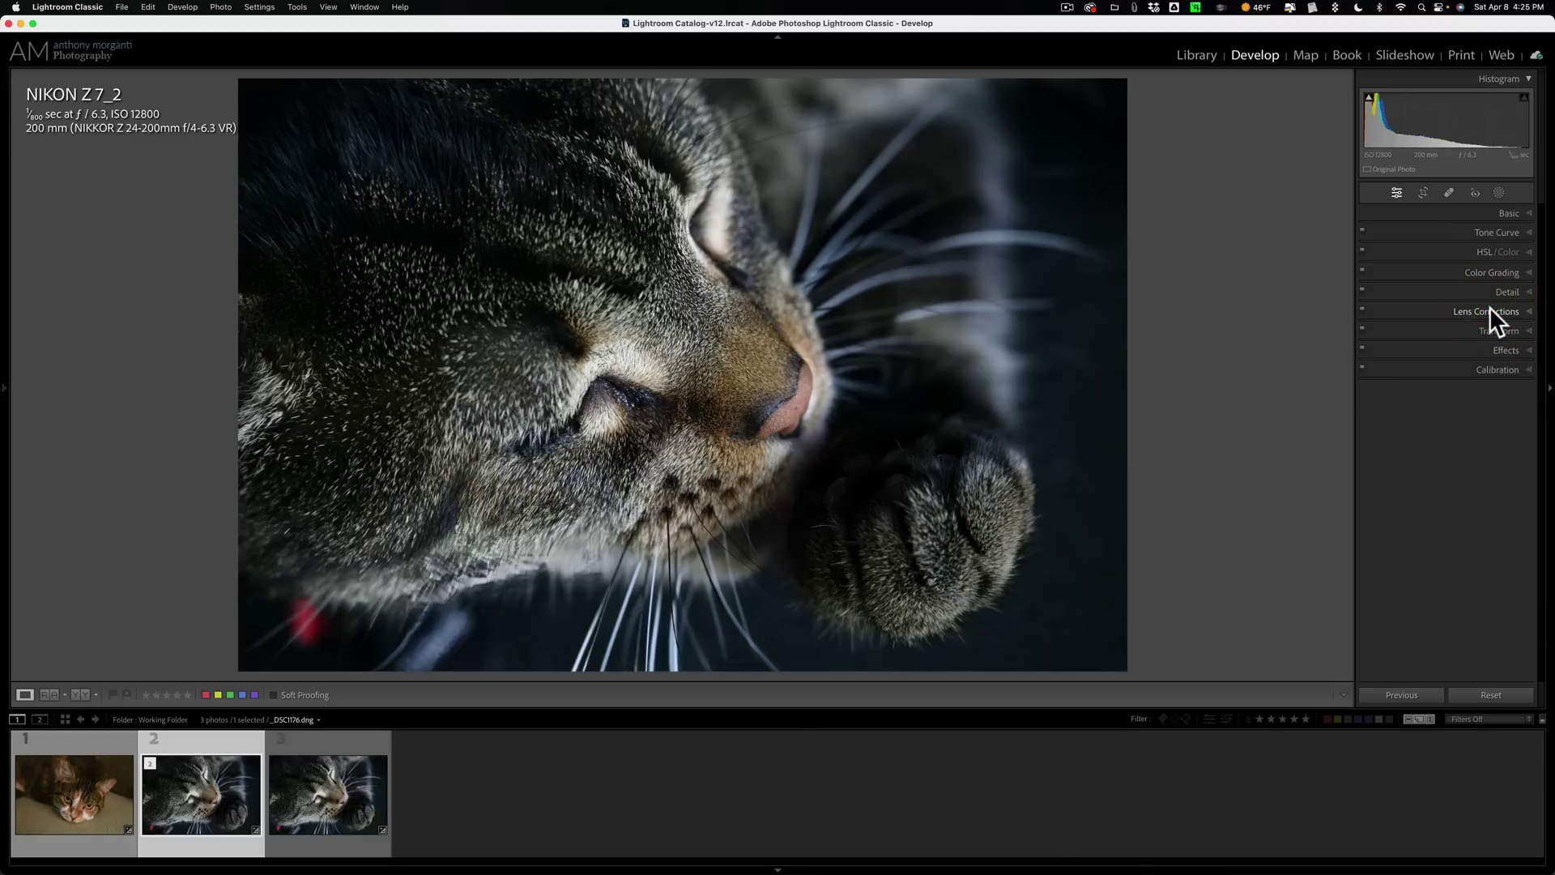
Check the ILCE-7RM4 photo's Profile tab shows its built-in Sigma profile, then select the Nikon NEF.
{"action": "left_click", "coordinate": [76, 806]}
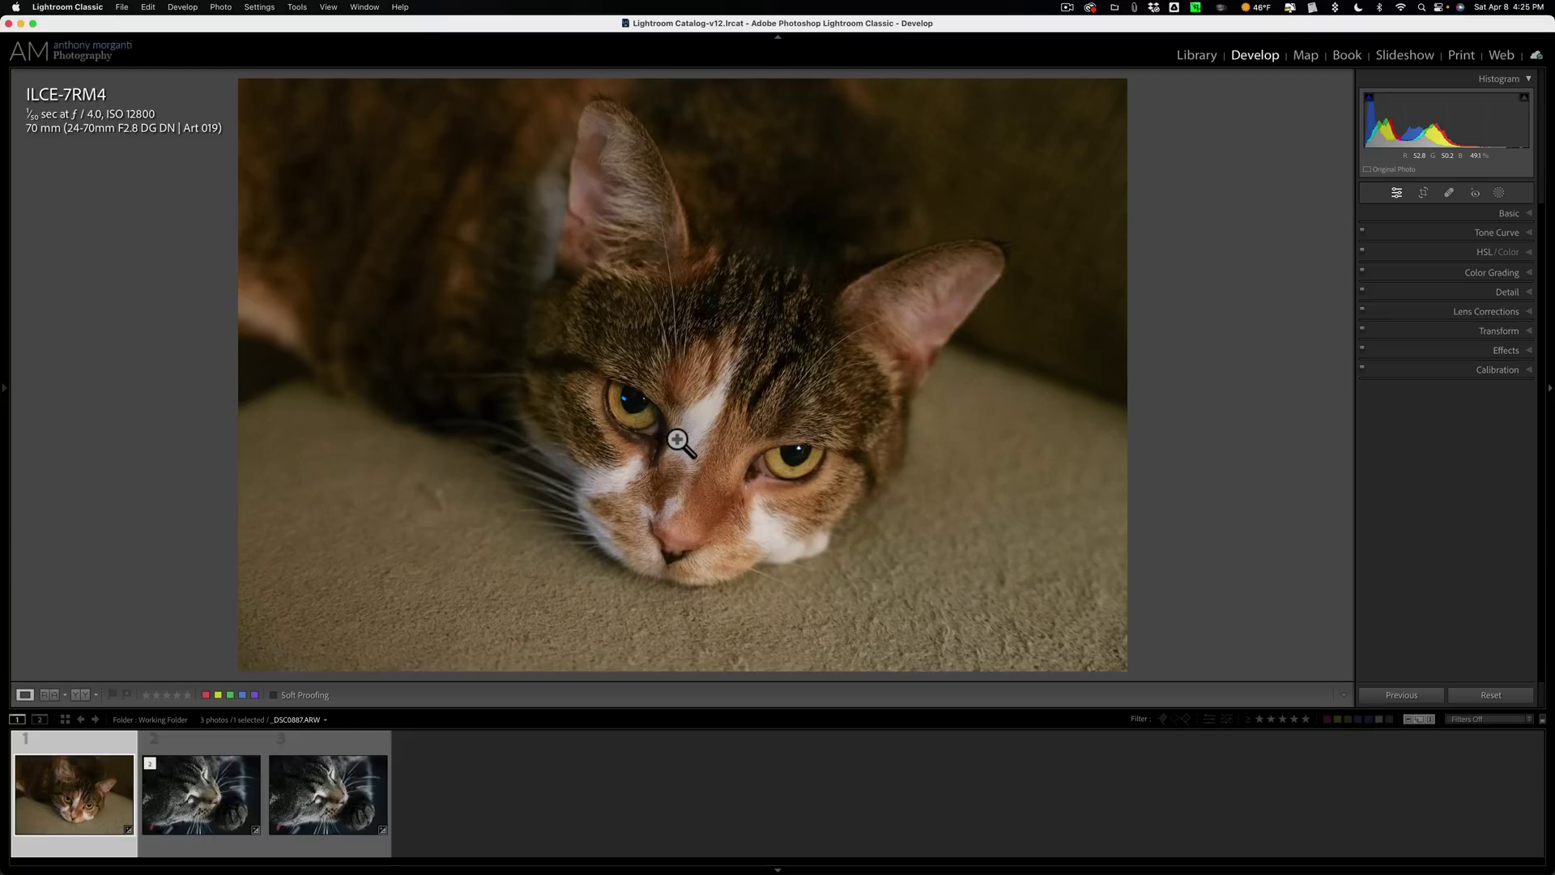
{"action": "left_click", "coordinate": [1504, 306]}
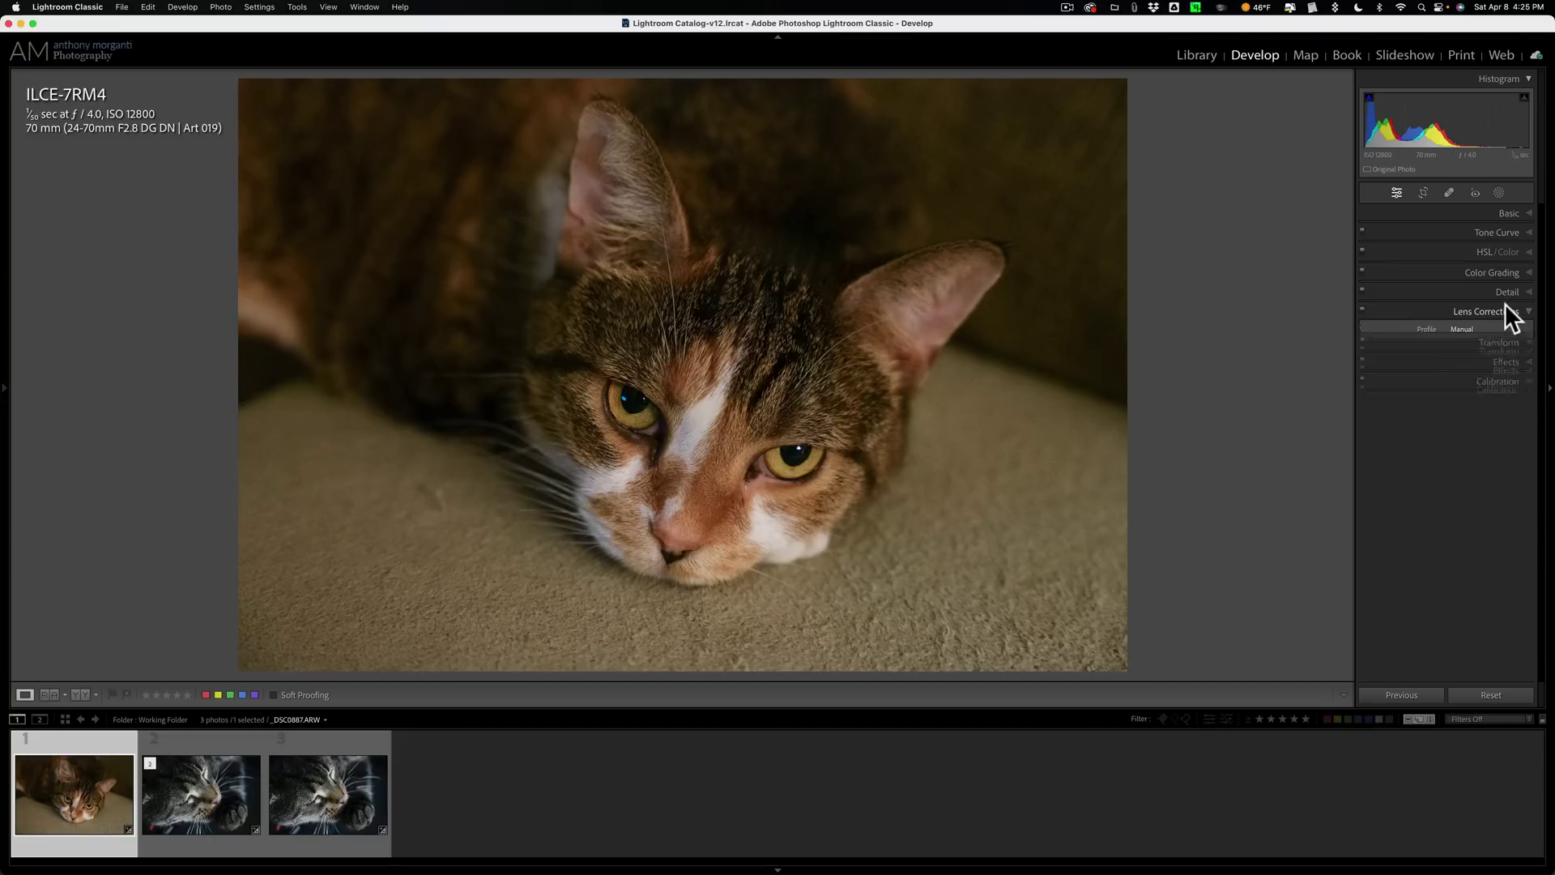
{"action": "left_click", "coordinate": [1427, 328]}
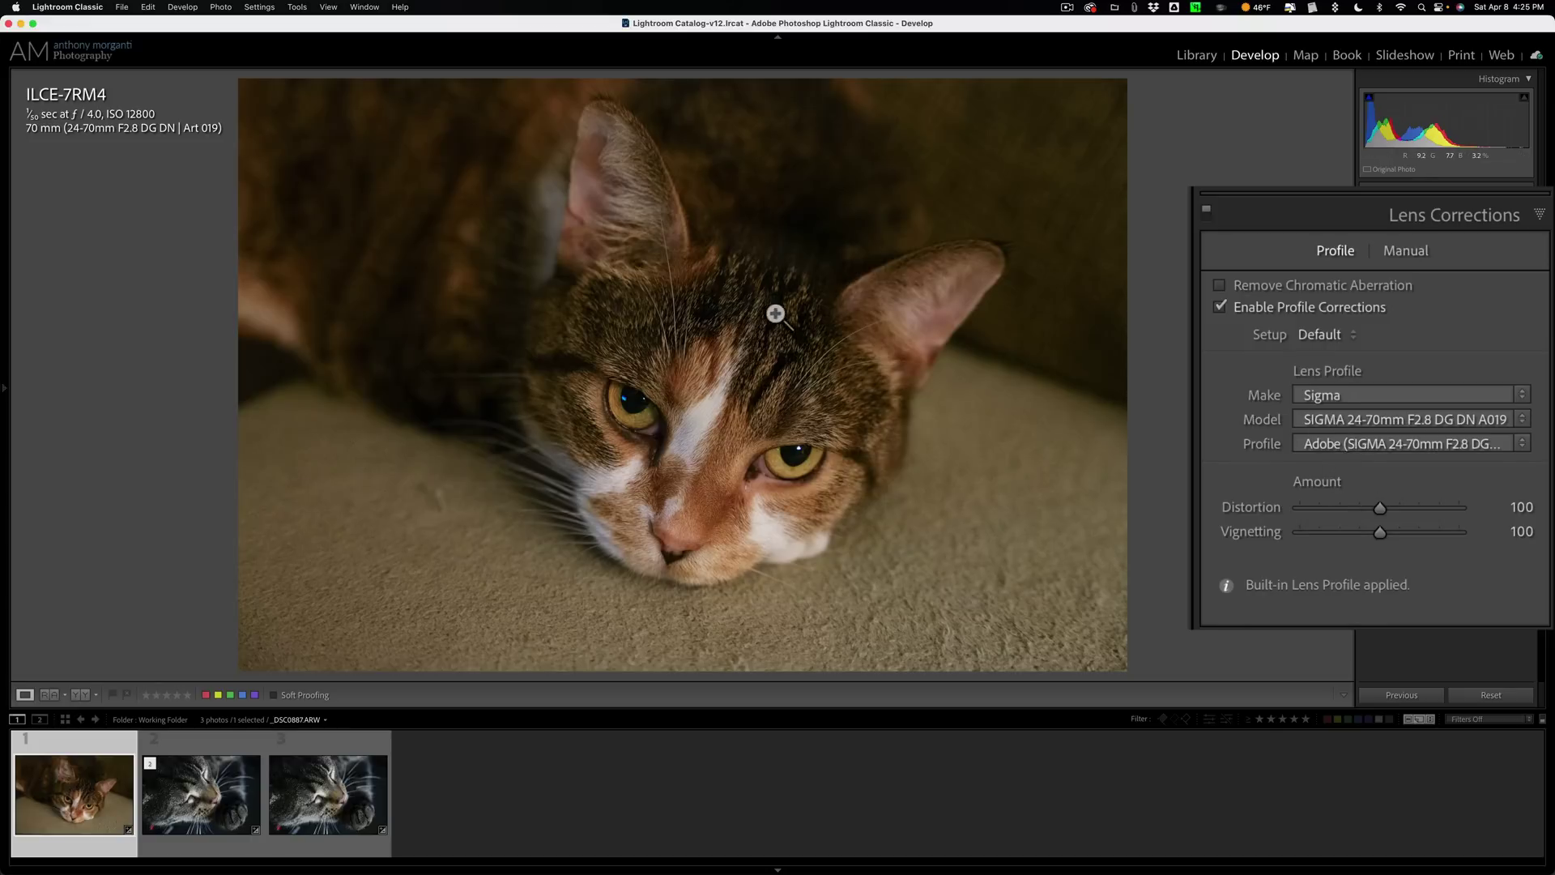
{"action": "left_click", "coordinate": [1474, 292]}
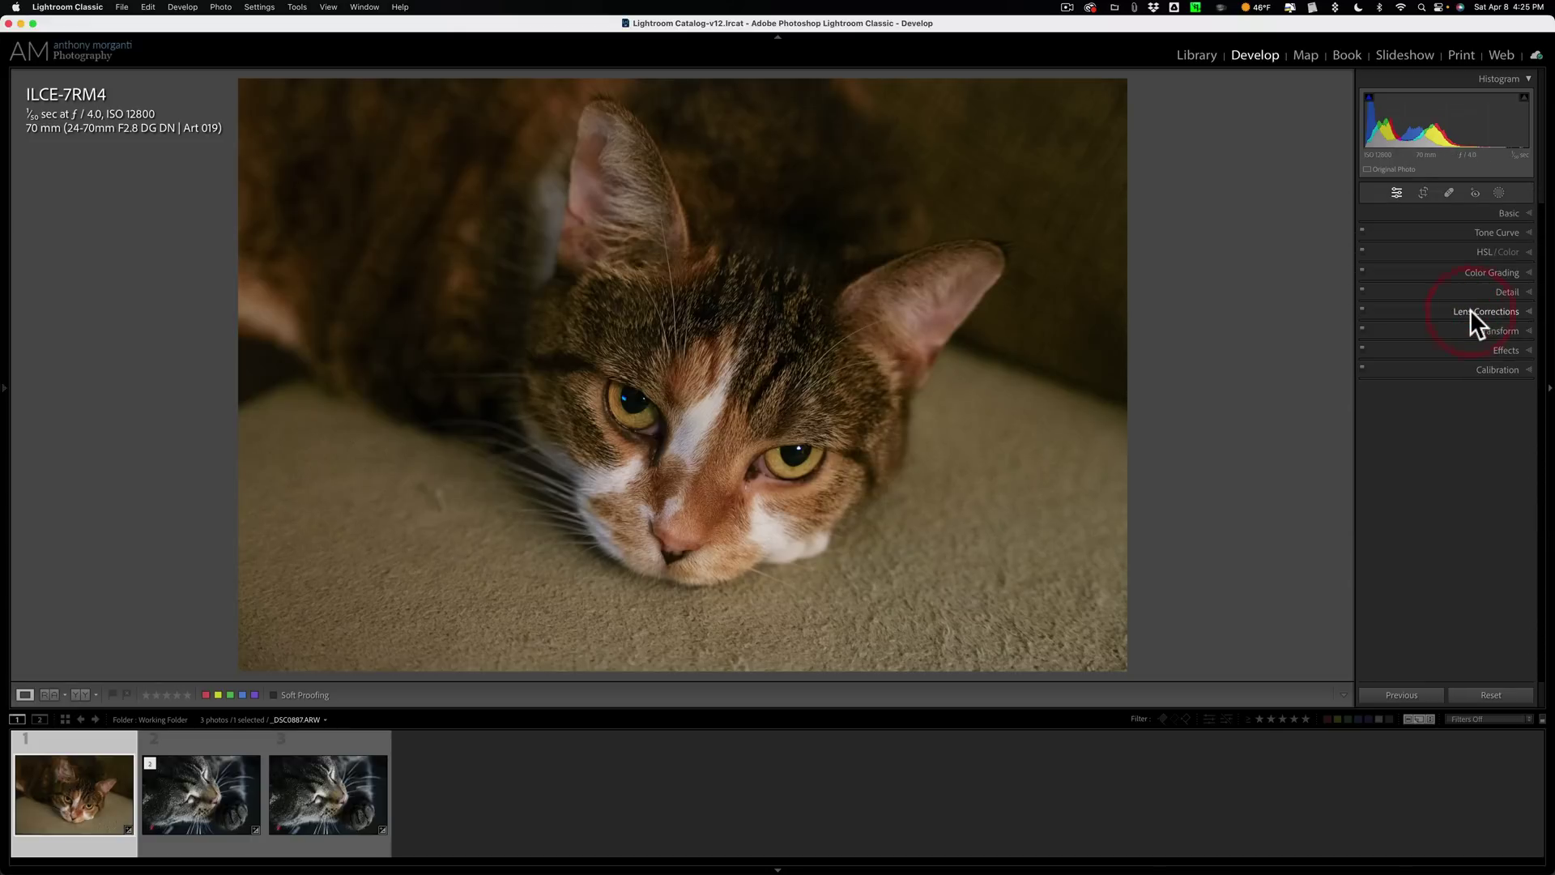
{"action": "left_click", "coordinate": [306, 826]}
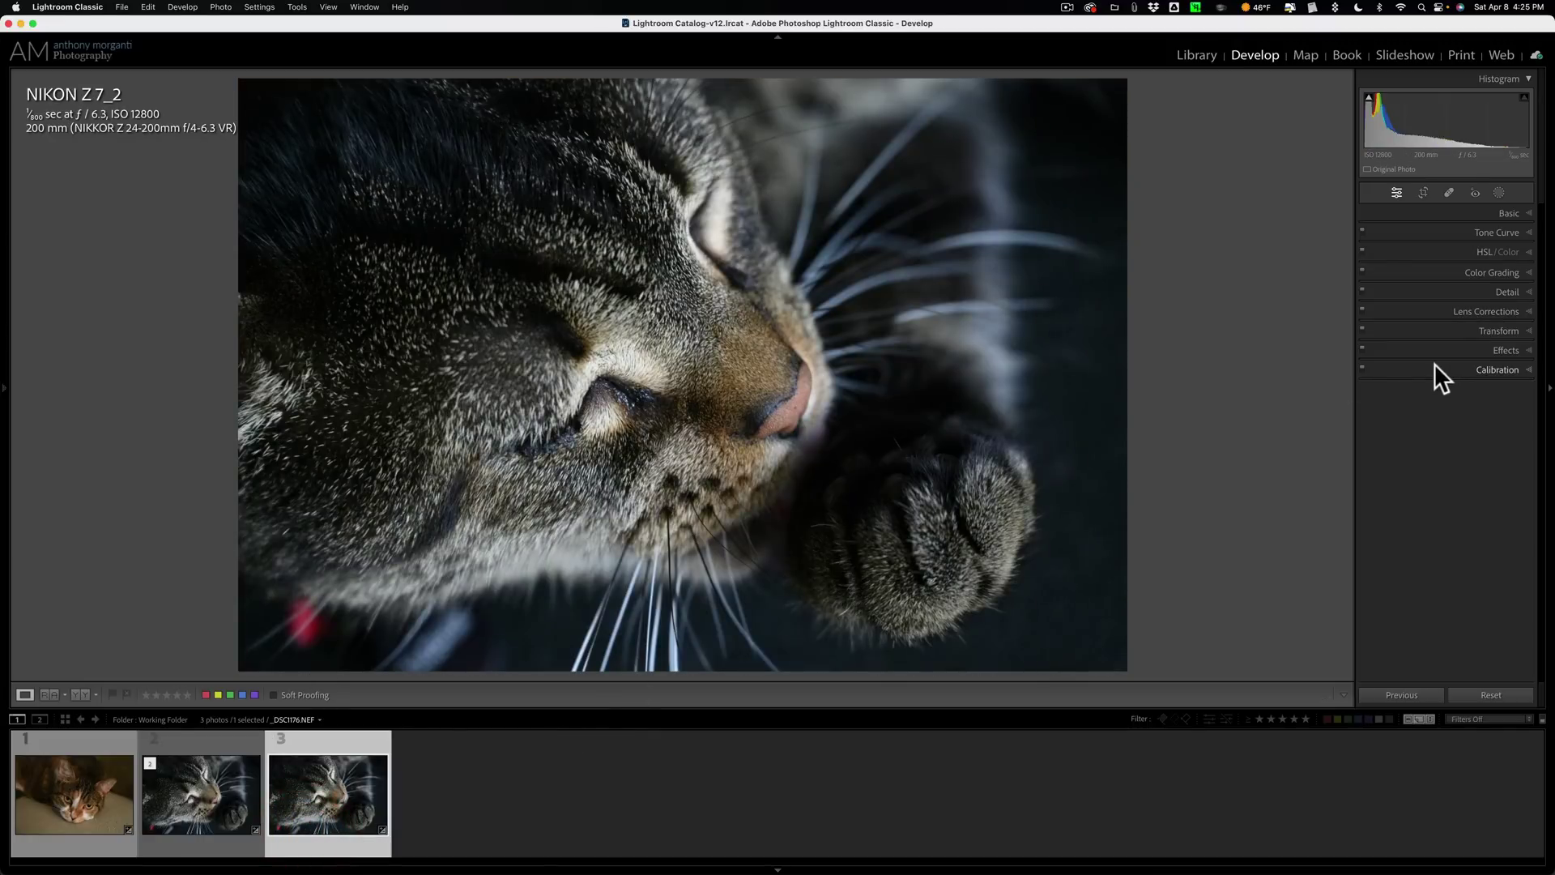
Look over the NEF's Basic and Detail sharpening/noise settings, then select the ILCE-7RM4 calico photo.
{"action": "left_click", "coordinate": [1503, 209]}
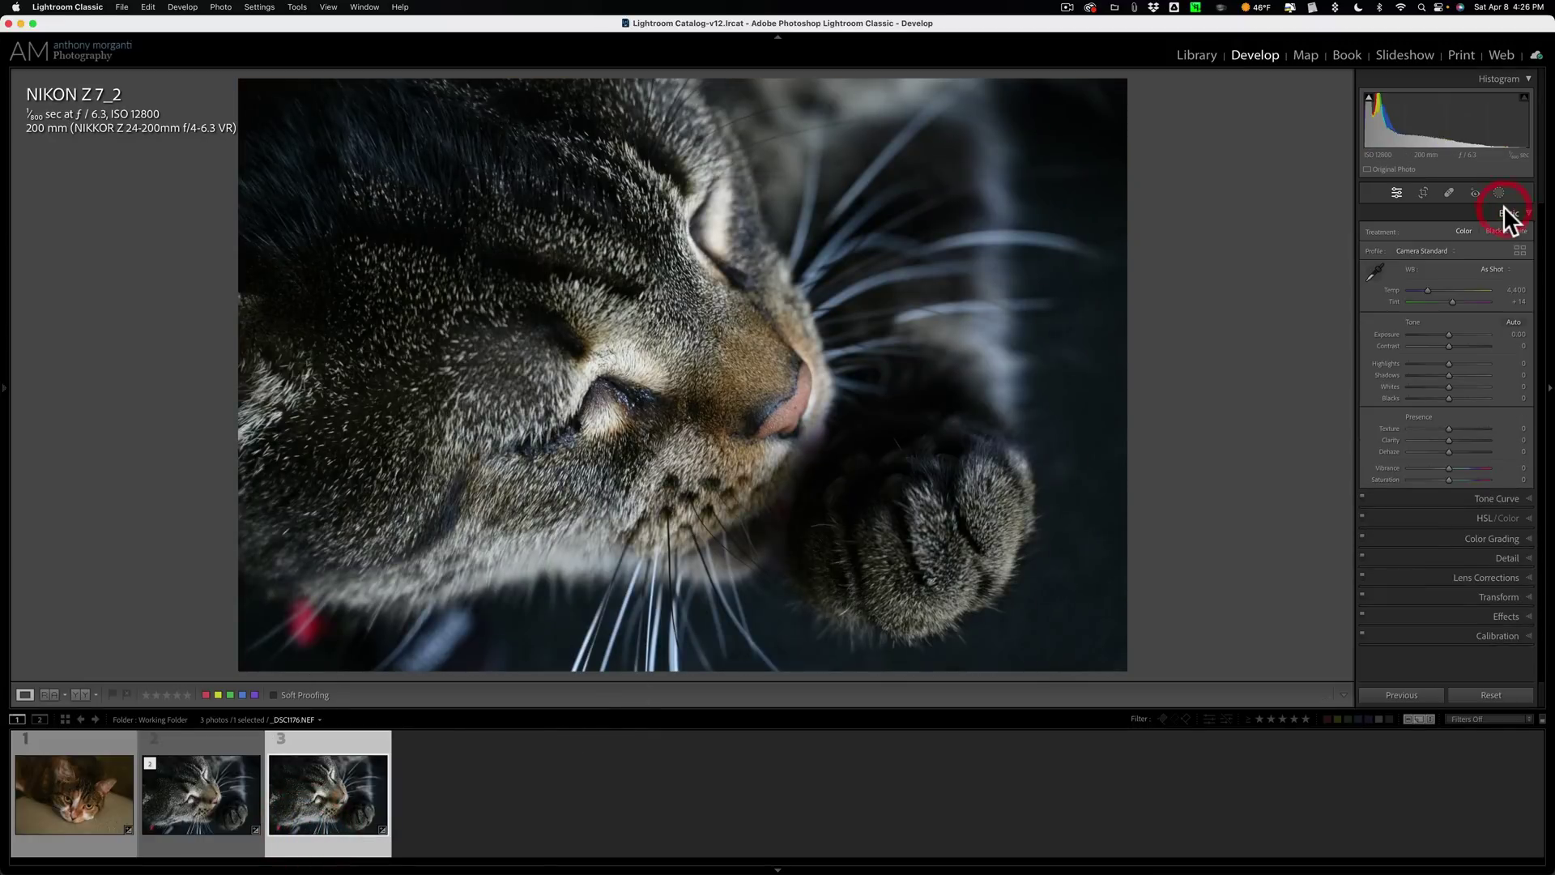
{"action": "left_click", "coordinate": [1503, 207]}
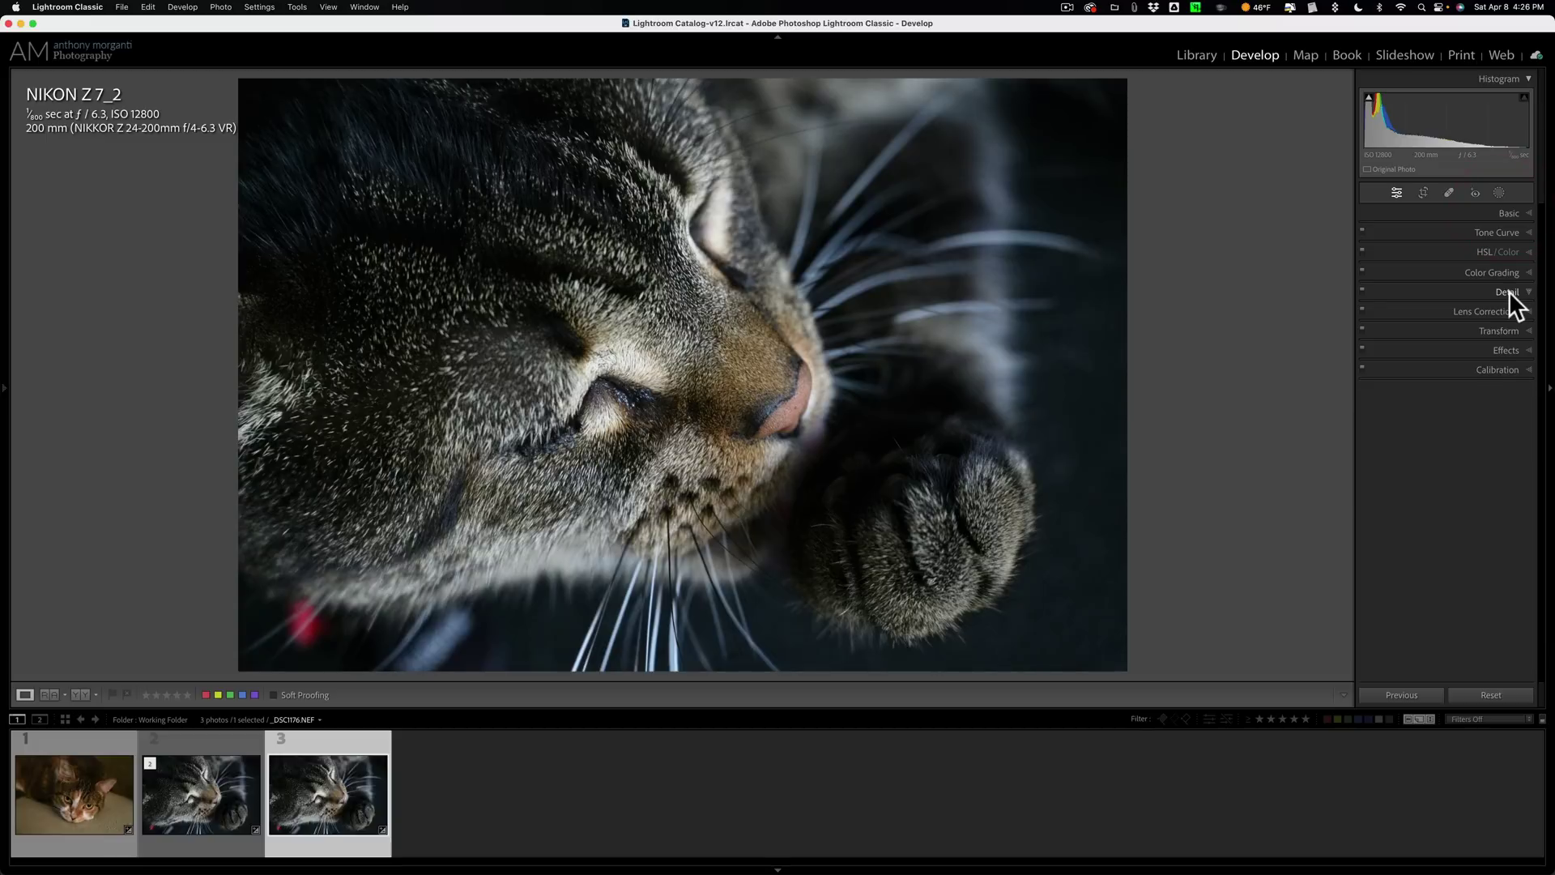
{"action": "left_click", "coordinate": [1508, 292]}
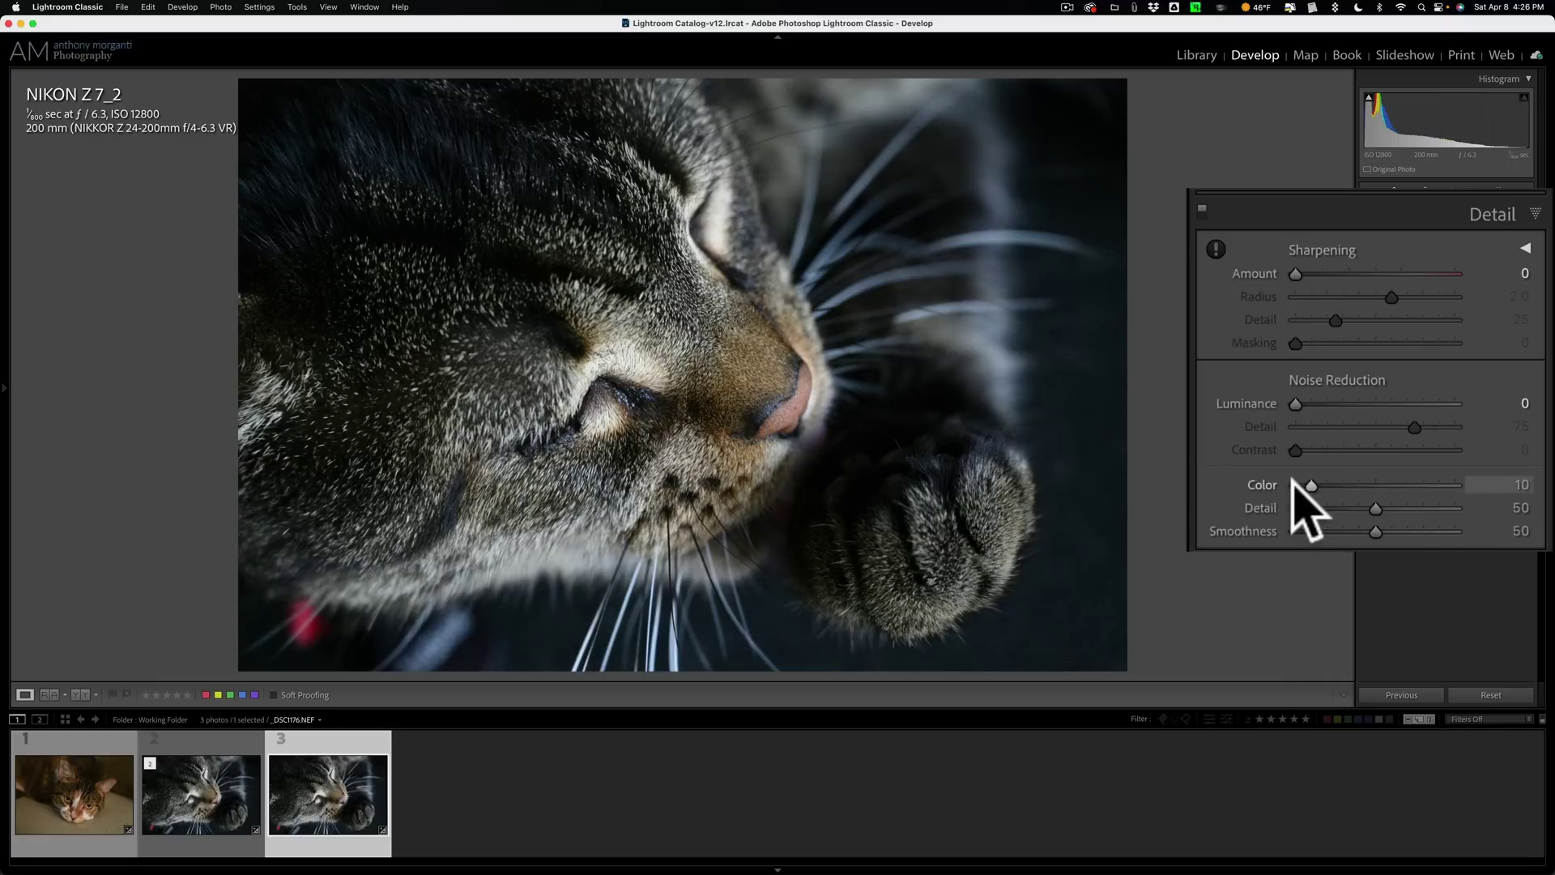
{"action": "left_click", "coordinate": [1490, 215]}
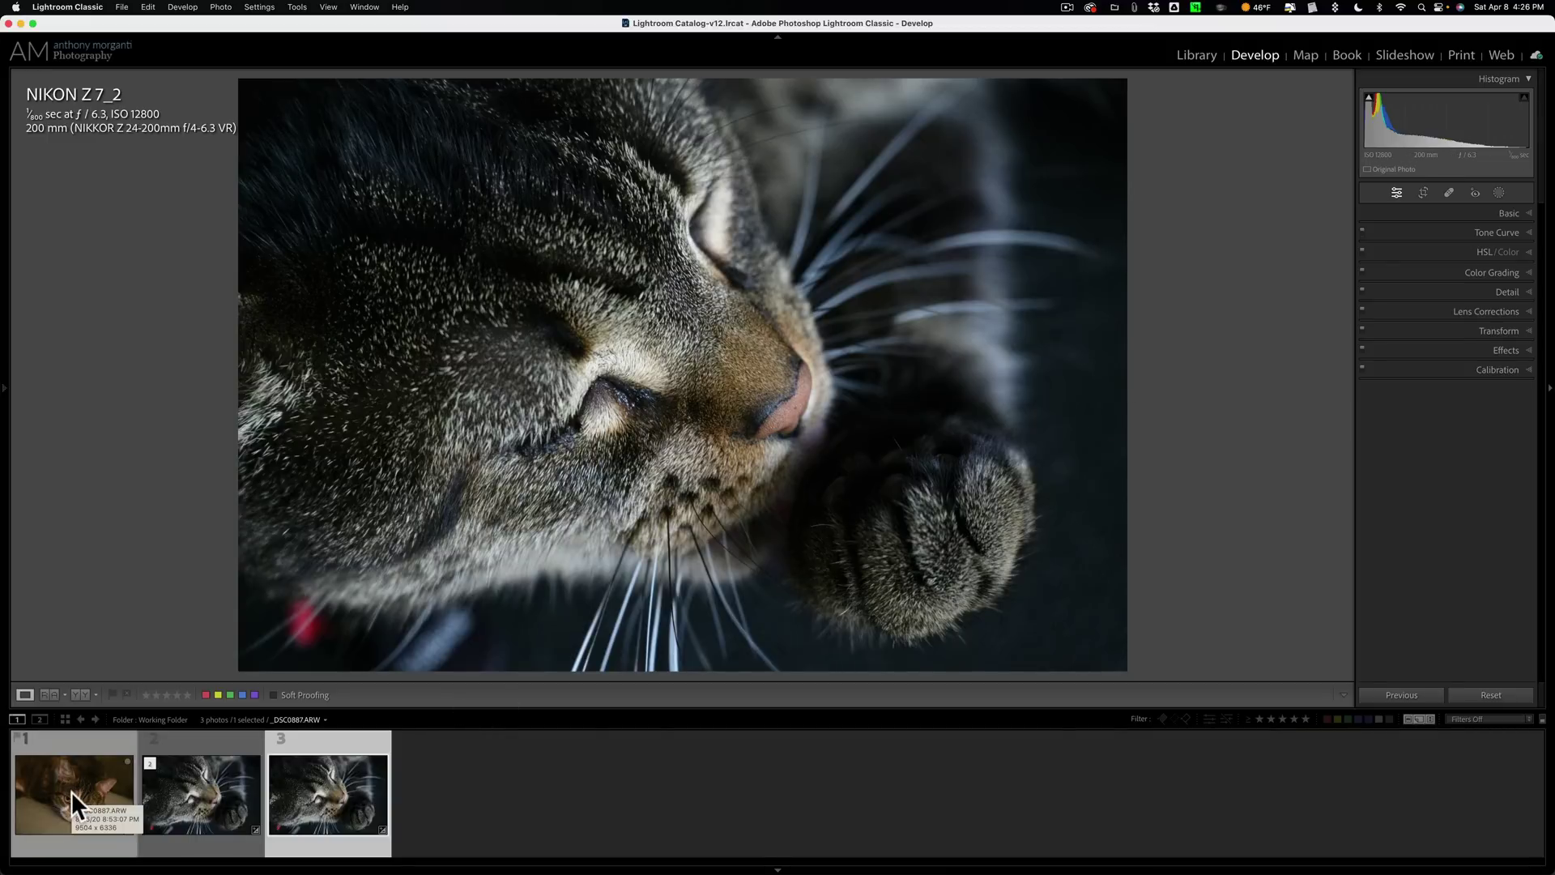
{"action": "left_click", "coordinate": [68, 790]}
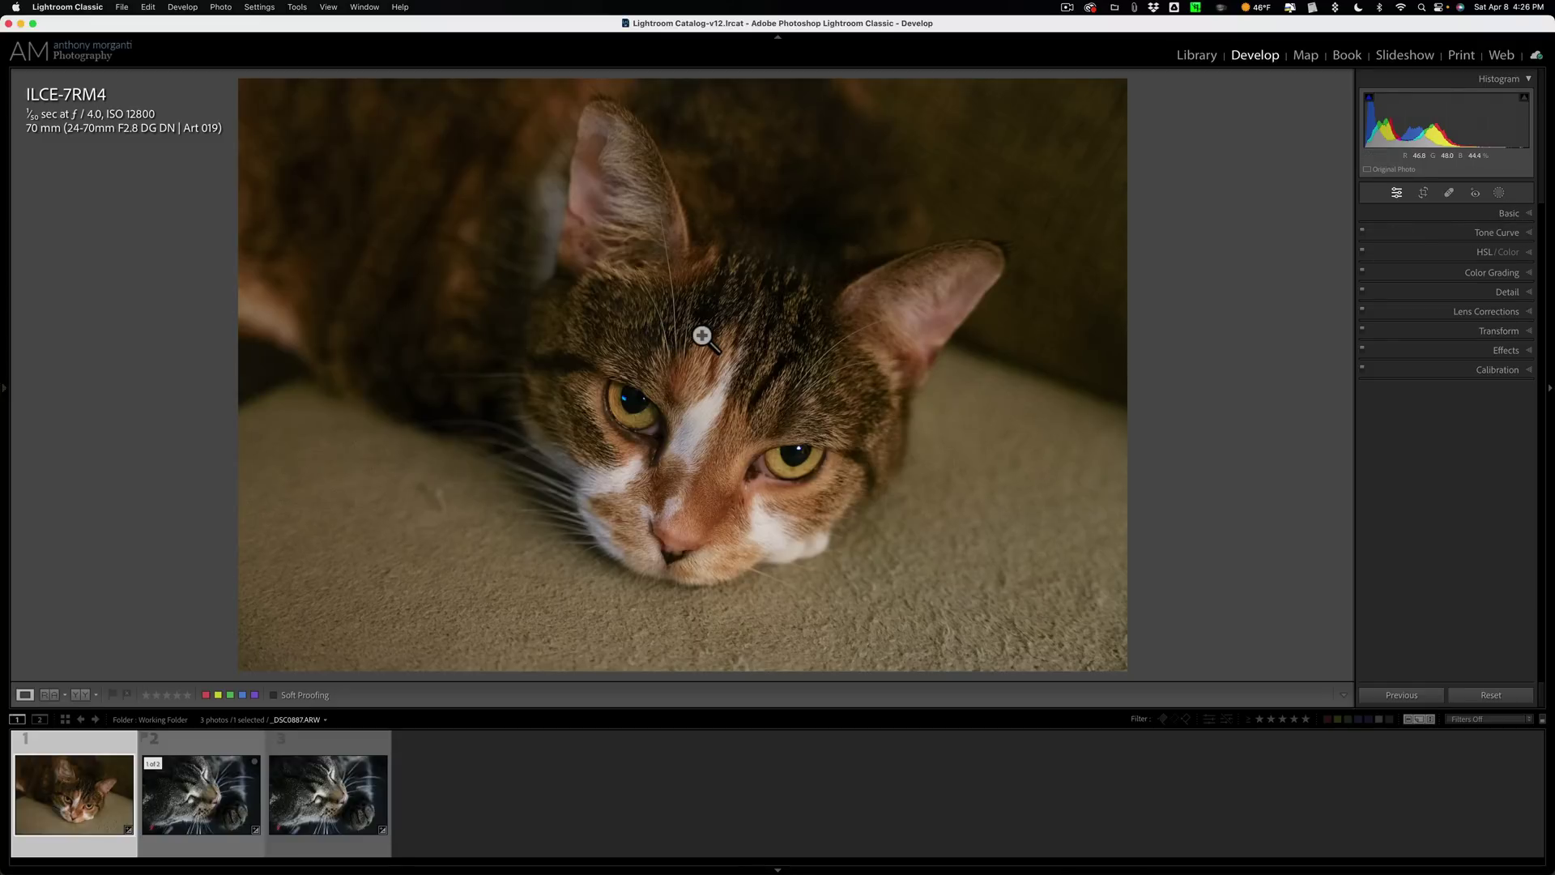
{"action": "key", "text": "backslash"}
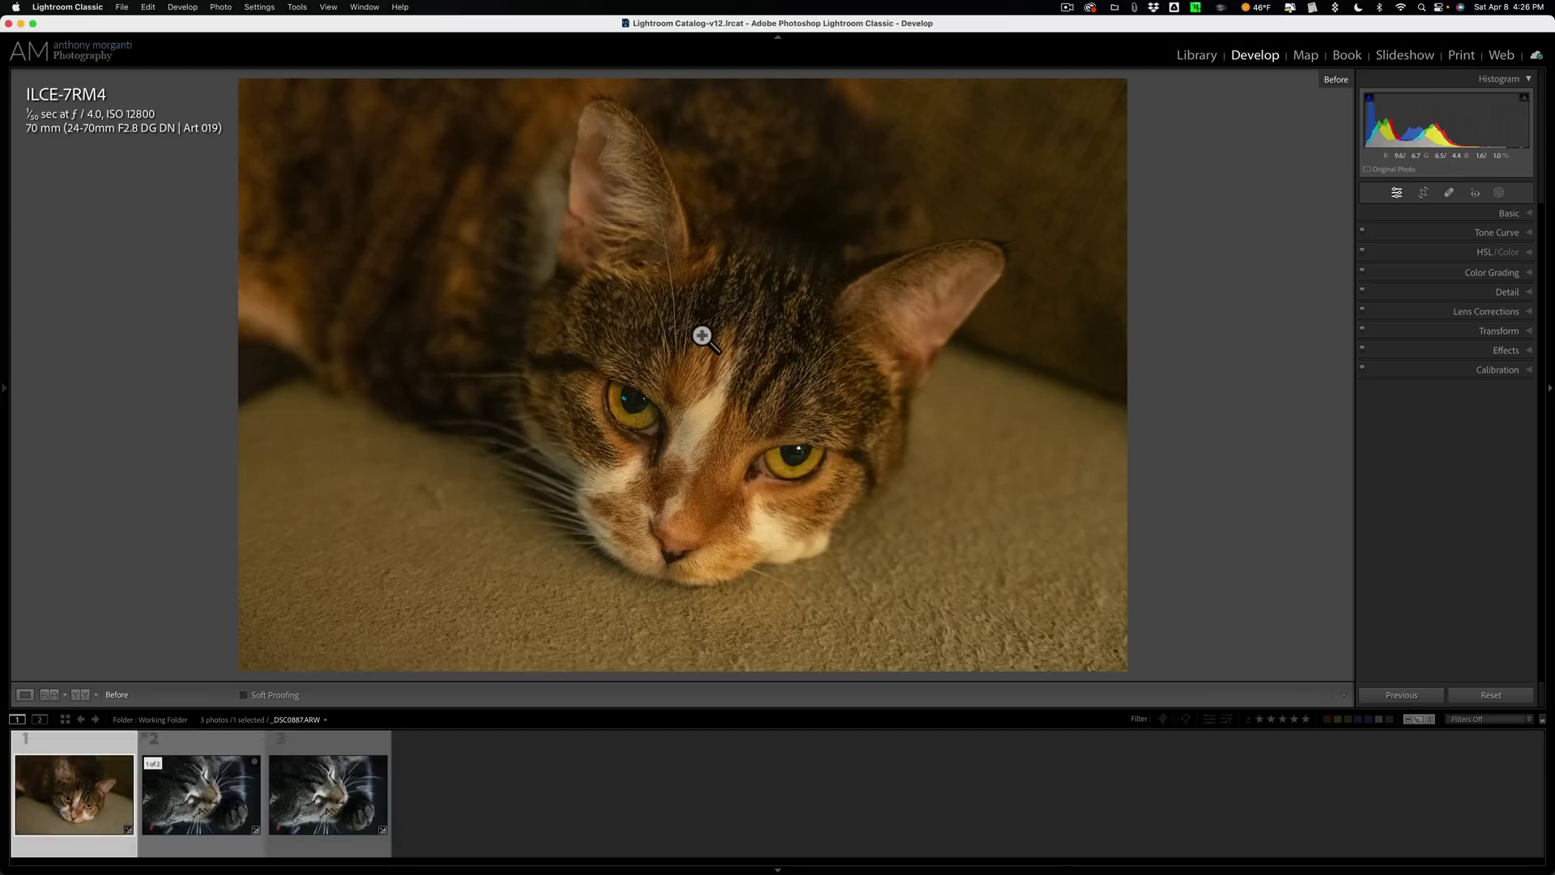
{"action": "key", "text": "backslash"}
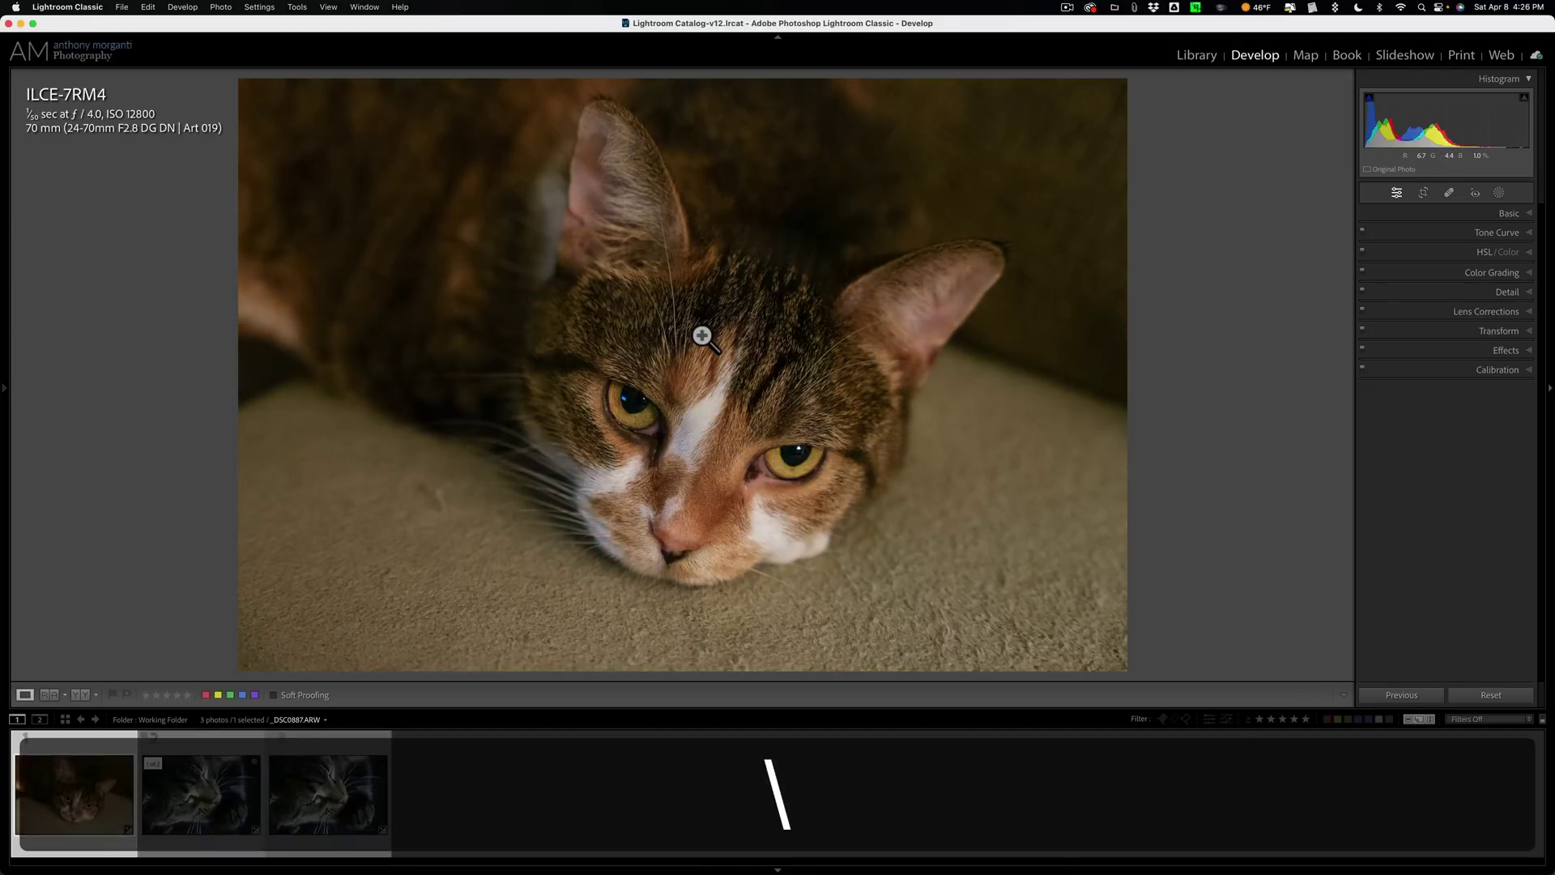
{"action": "left_click", "coordinate": [1518, 293]}
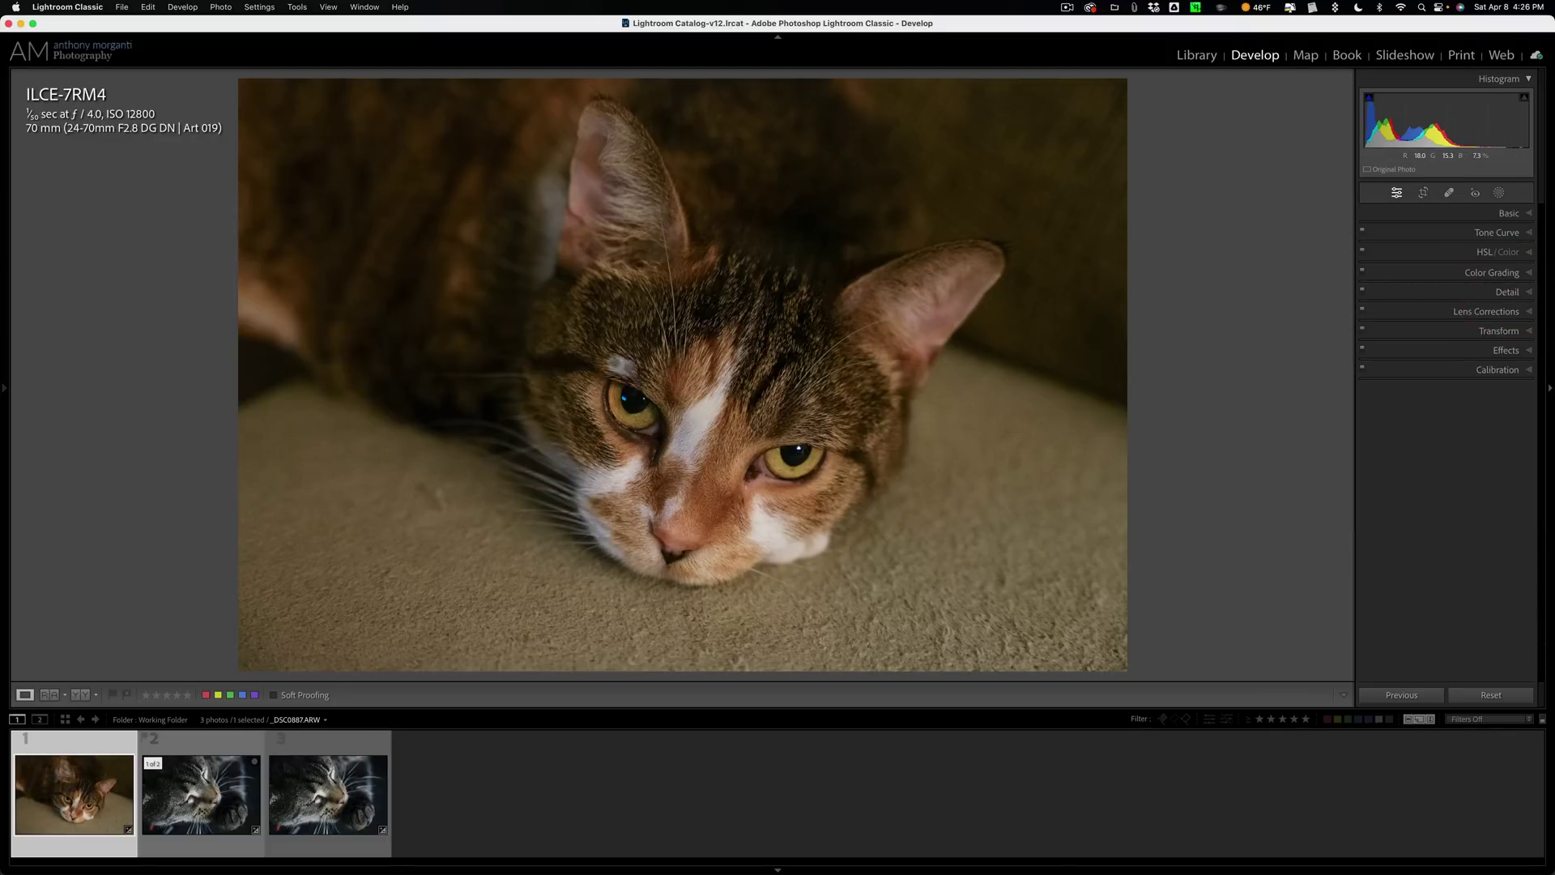
Send the calico cat's _DSC0887.ARW to Topaz Photo AI through File > Plug-in Extras.
{"action": "left_click", "coordinate": [122, 7]}
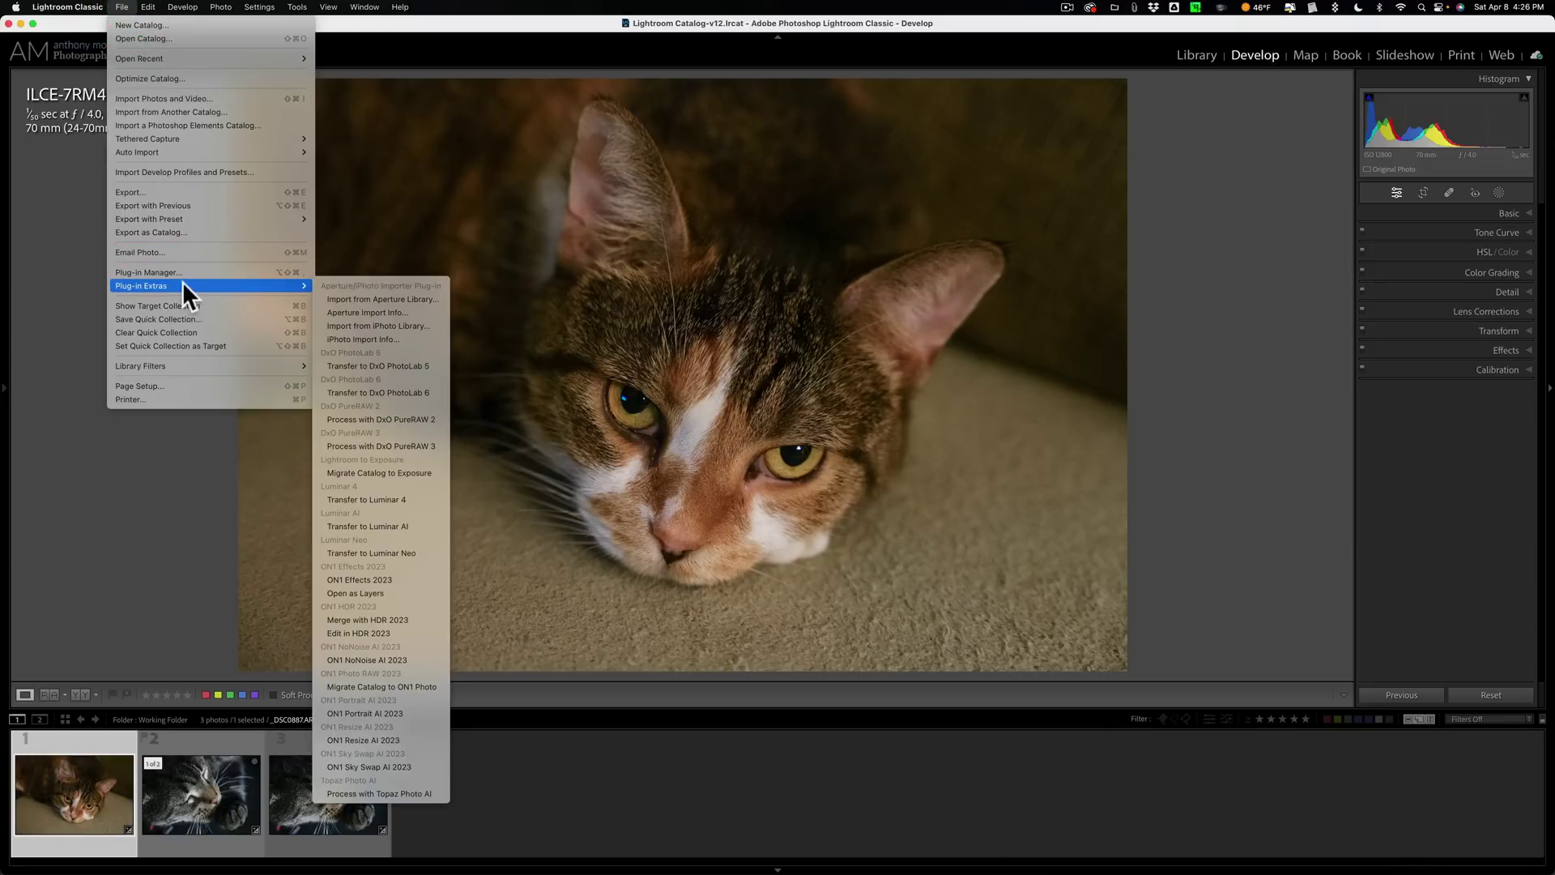
{"action": "left_click", "coordinate": [405, 793]}
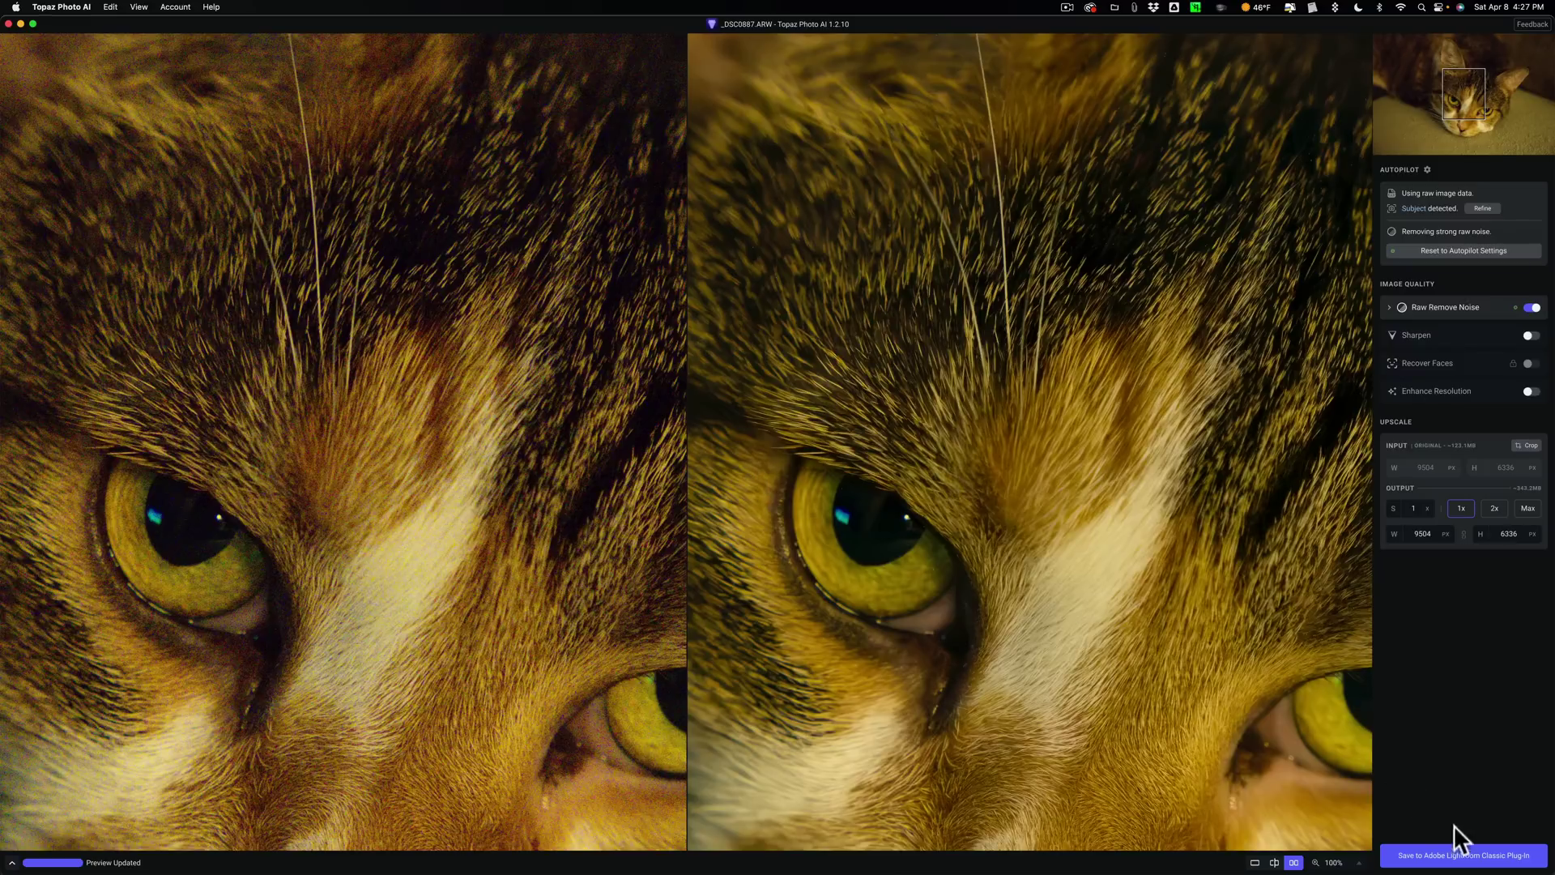
Save the noise-reduced calico cat back to Lightroom Classic as _DSC0887.dng.
{"action": "left_click", "coordinate": [1467, 855]}
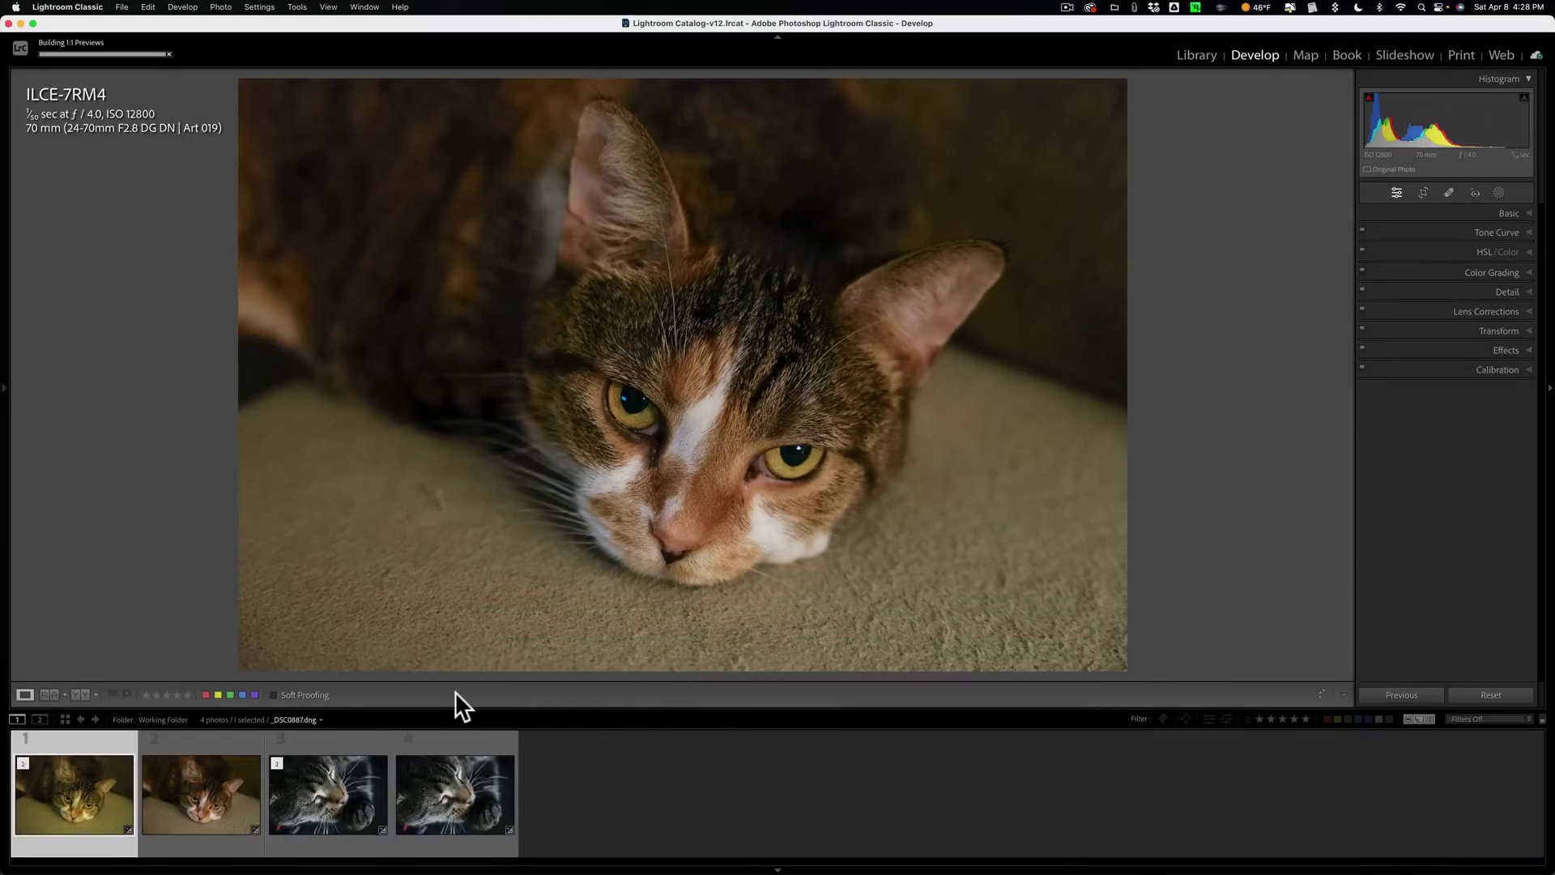
Compare Lens Corrections on the calico ARW and DNG, then move the DNG to the first filmstrip slot.
{"action": "left_click", "coordinate": [209, 784]}
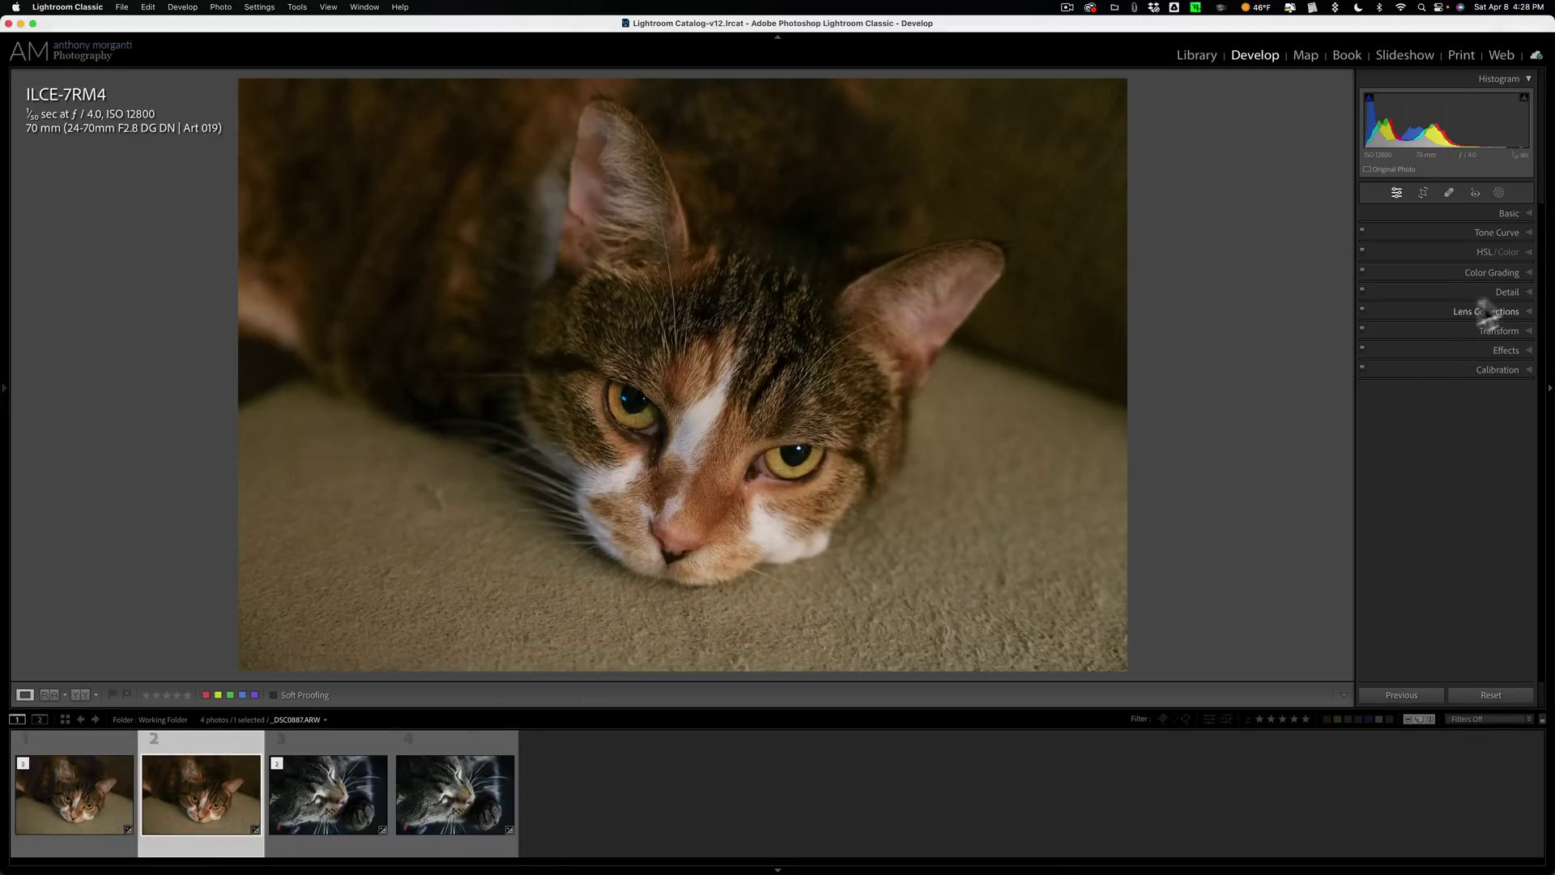
{"action": "left_click", "coordinate": [1495, 311]}
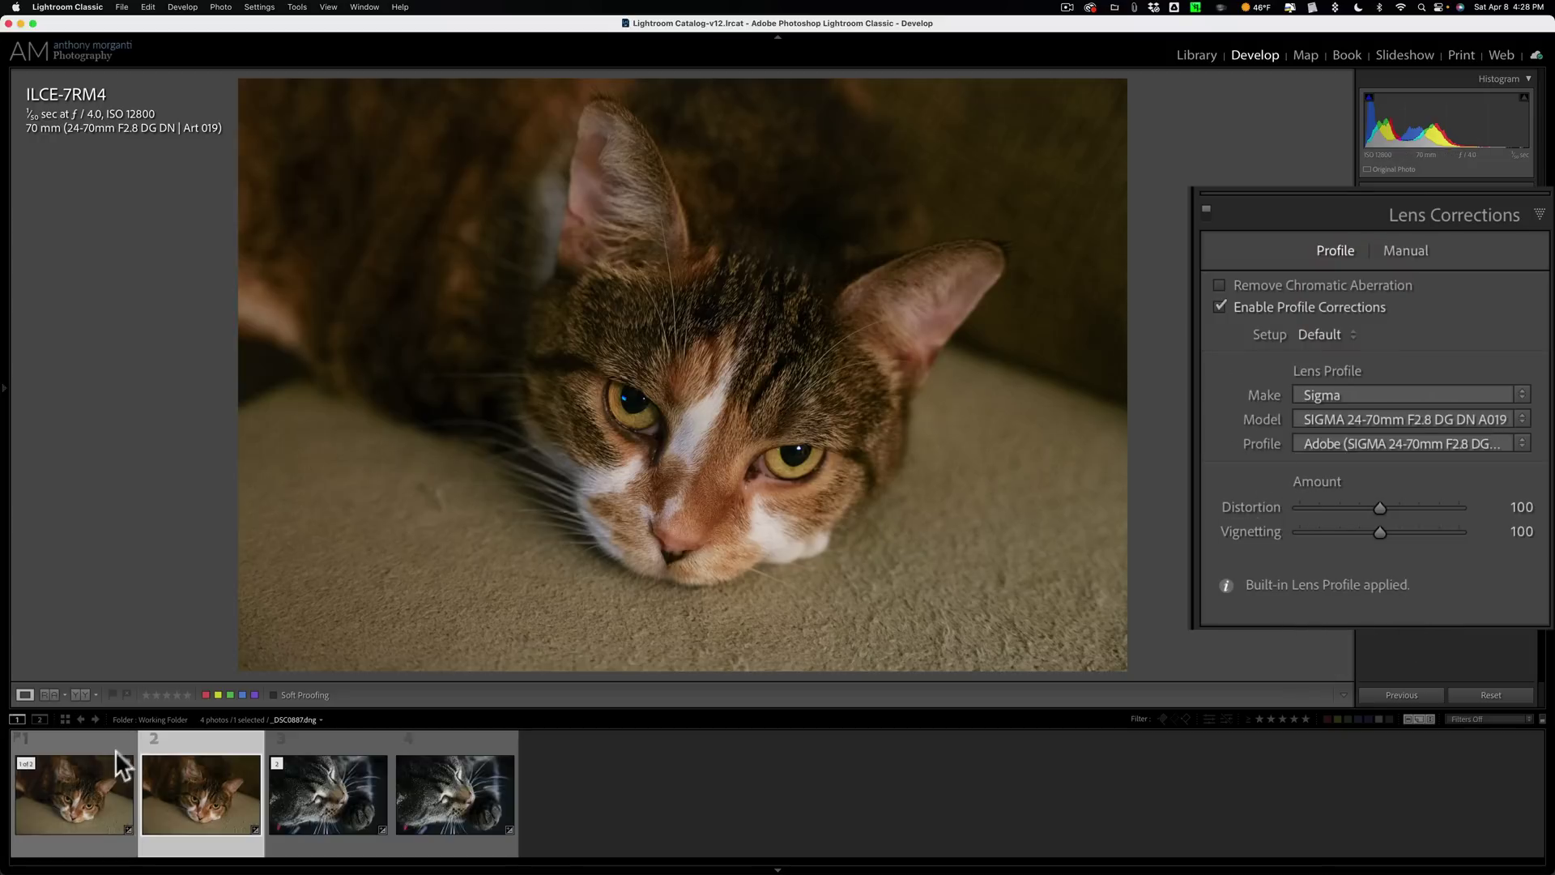
{"action": "left_click", "coordinate": [99, 791]}
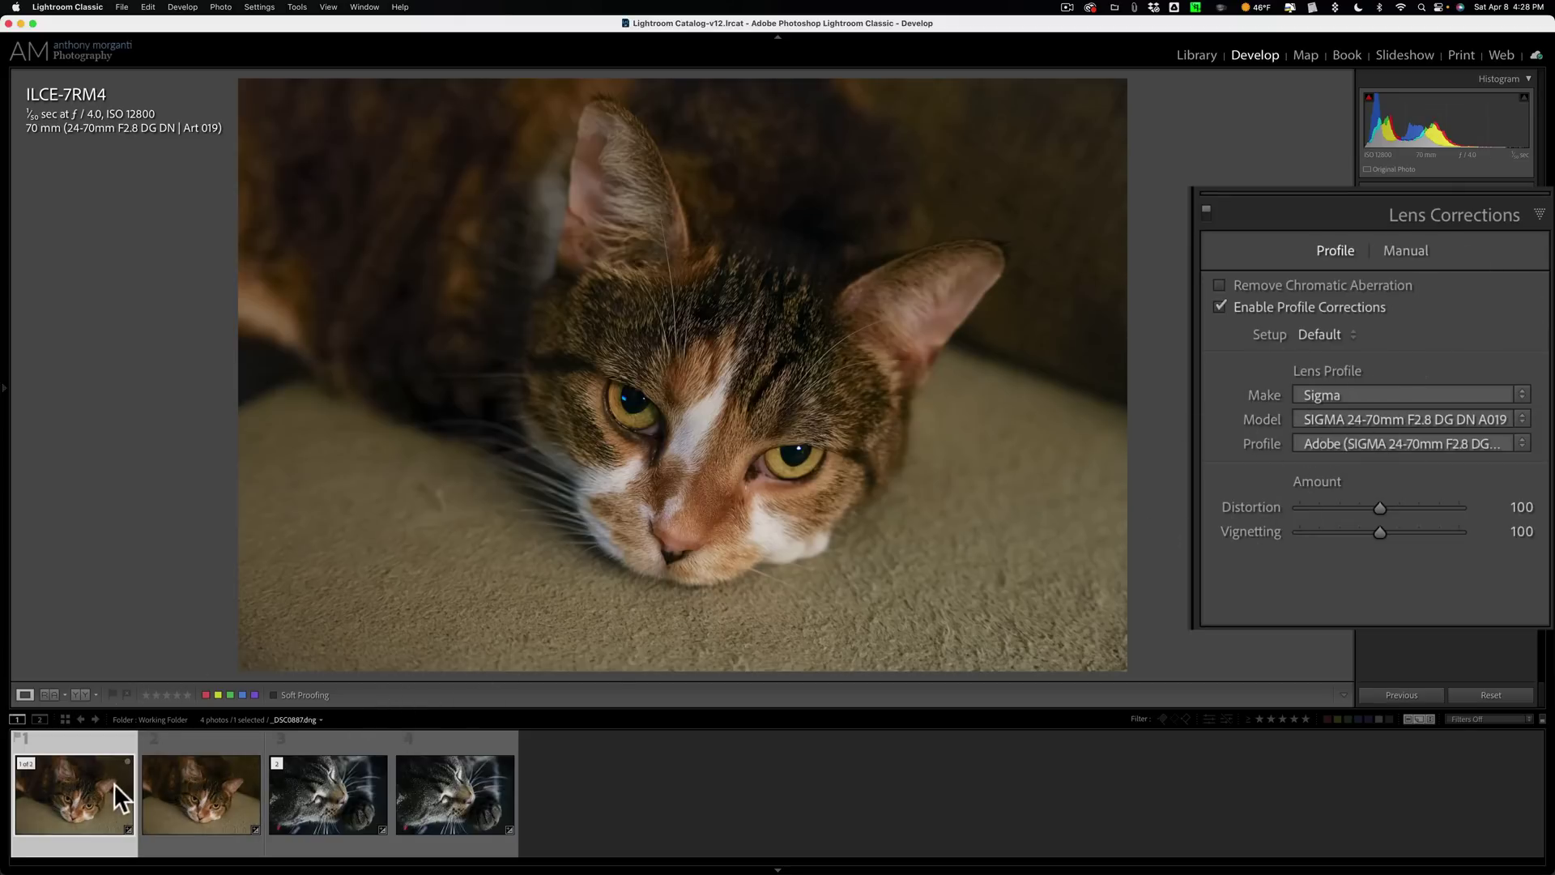
{"action": "left_click", "coordinate": [184, 781]}
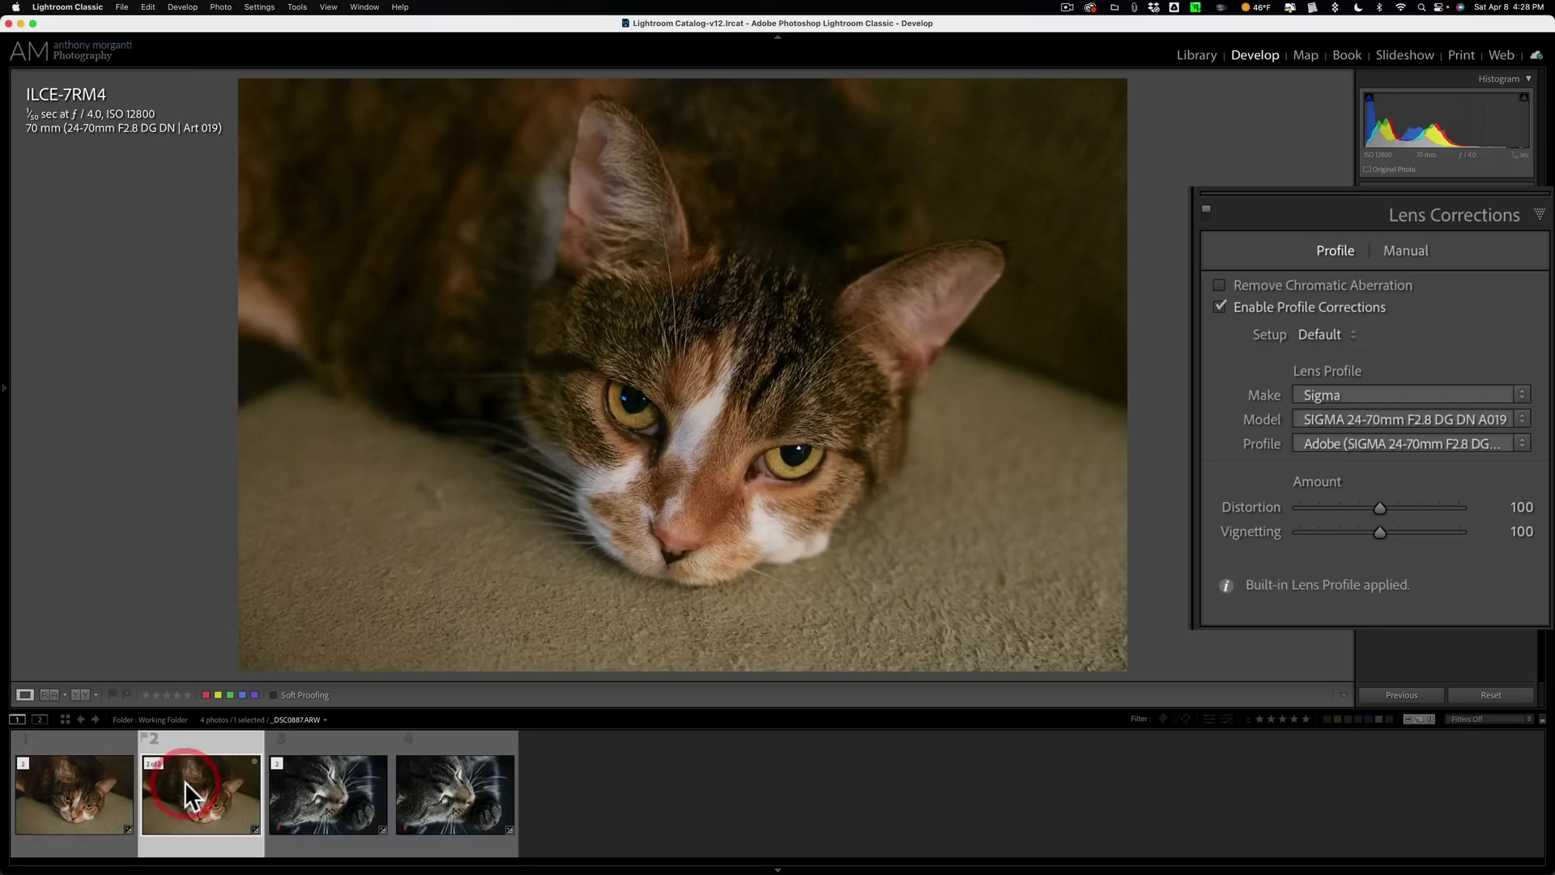
{"action": "left_click", "coordinate": [81, 784]}
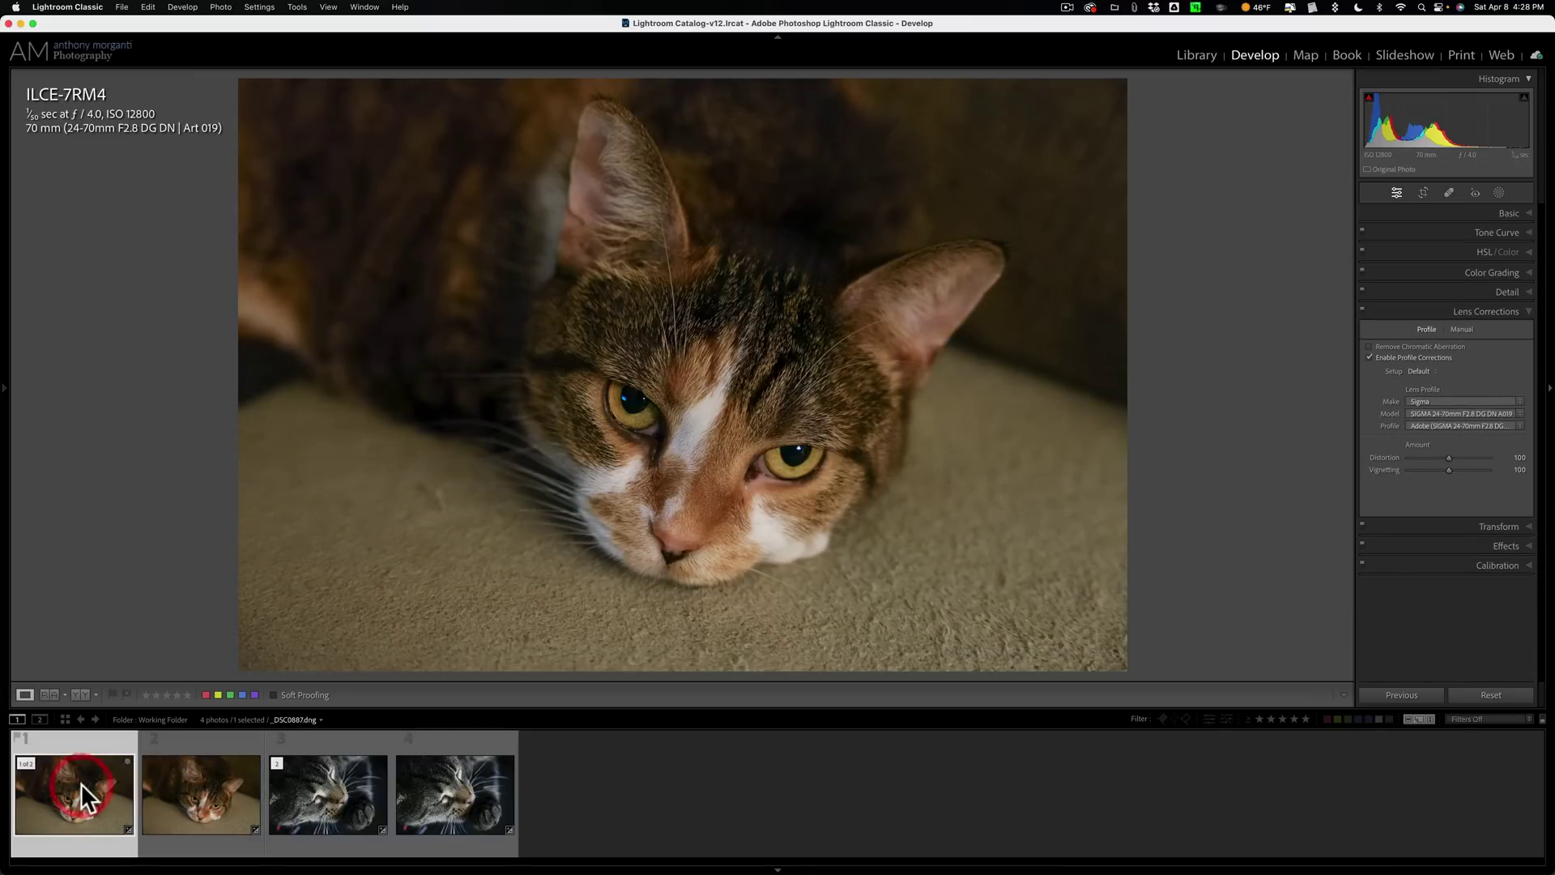
{"action": "left_click_drag", "start_coordinate": [207, 792], "coordinate": [100, 785]}
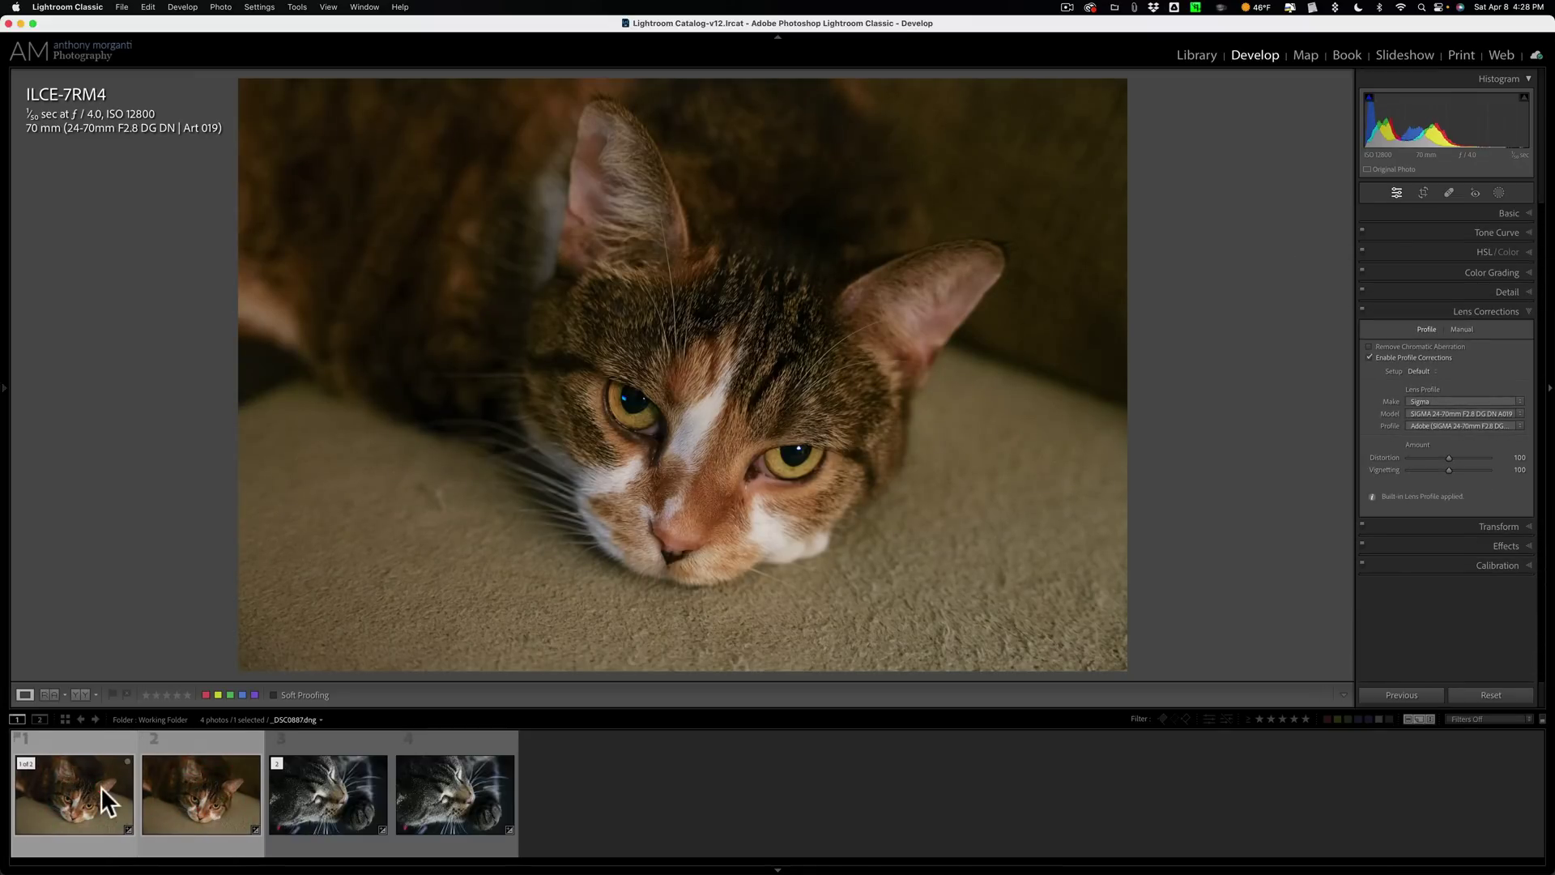
Zoom in to inspect the calico DNG's fur detail, then zoom back out.
{"action": "left_click", "coordinate": [865, 258]}
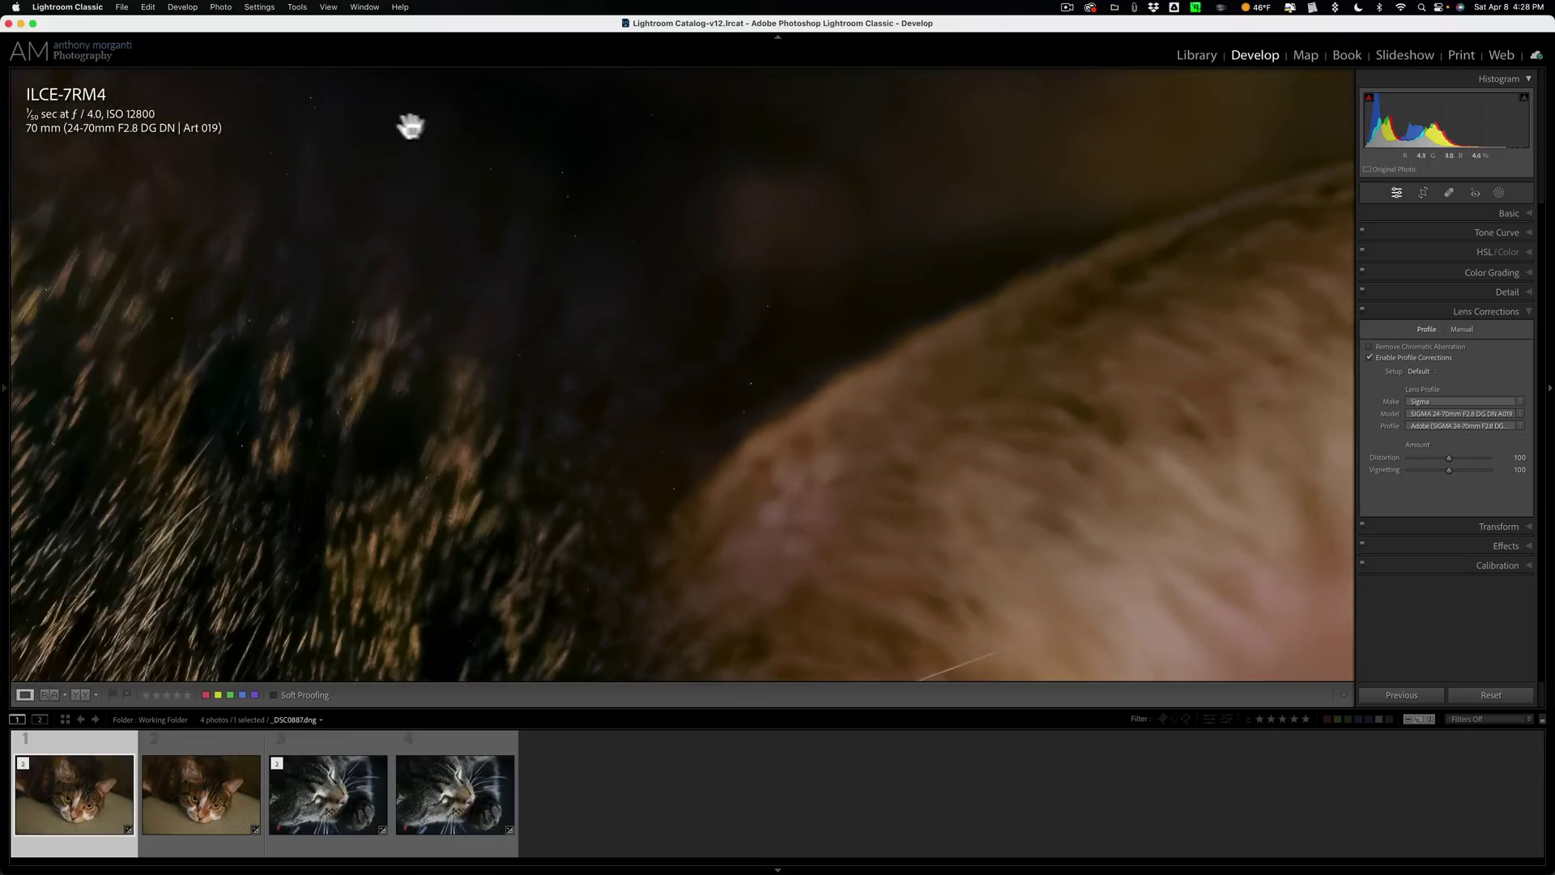
{"action": "left_click_drag", "start_coordinate": [599, 330], "coordinate": [781, 128]}
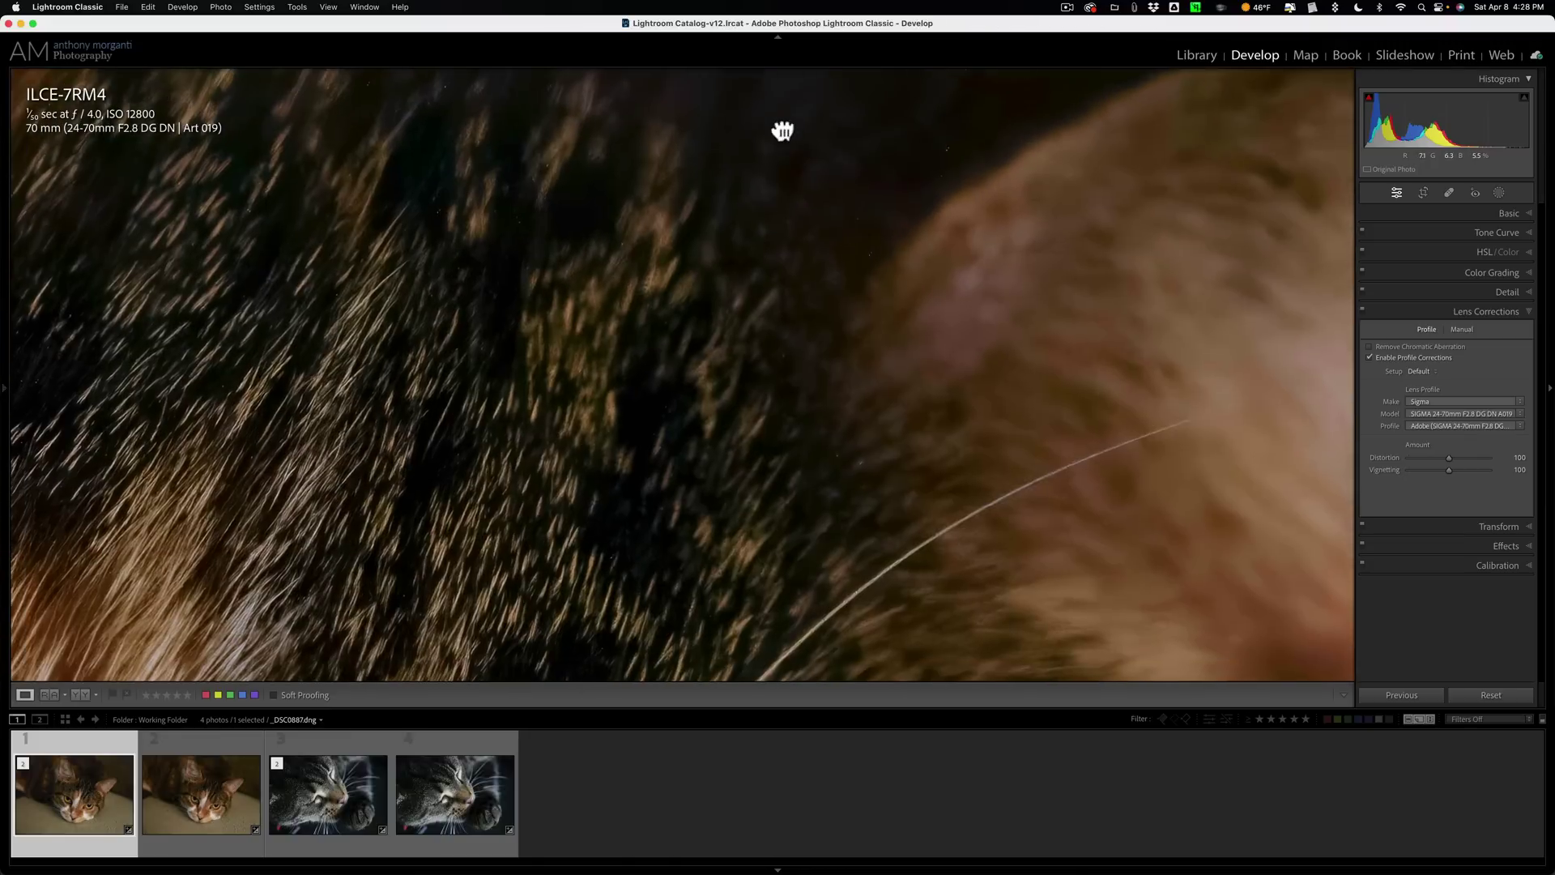
{"action": "left_click", "coordinate": [483, 343]}
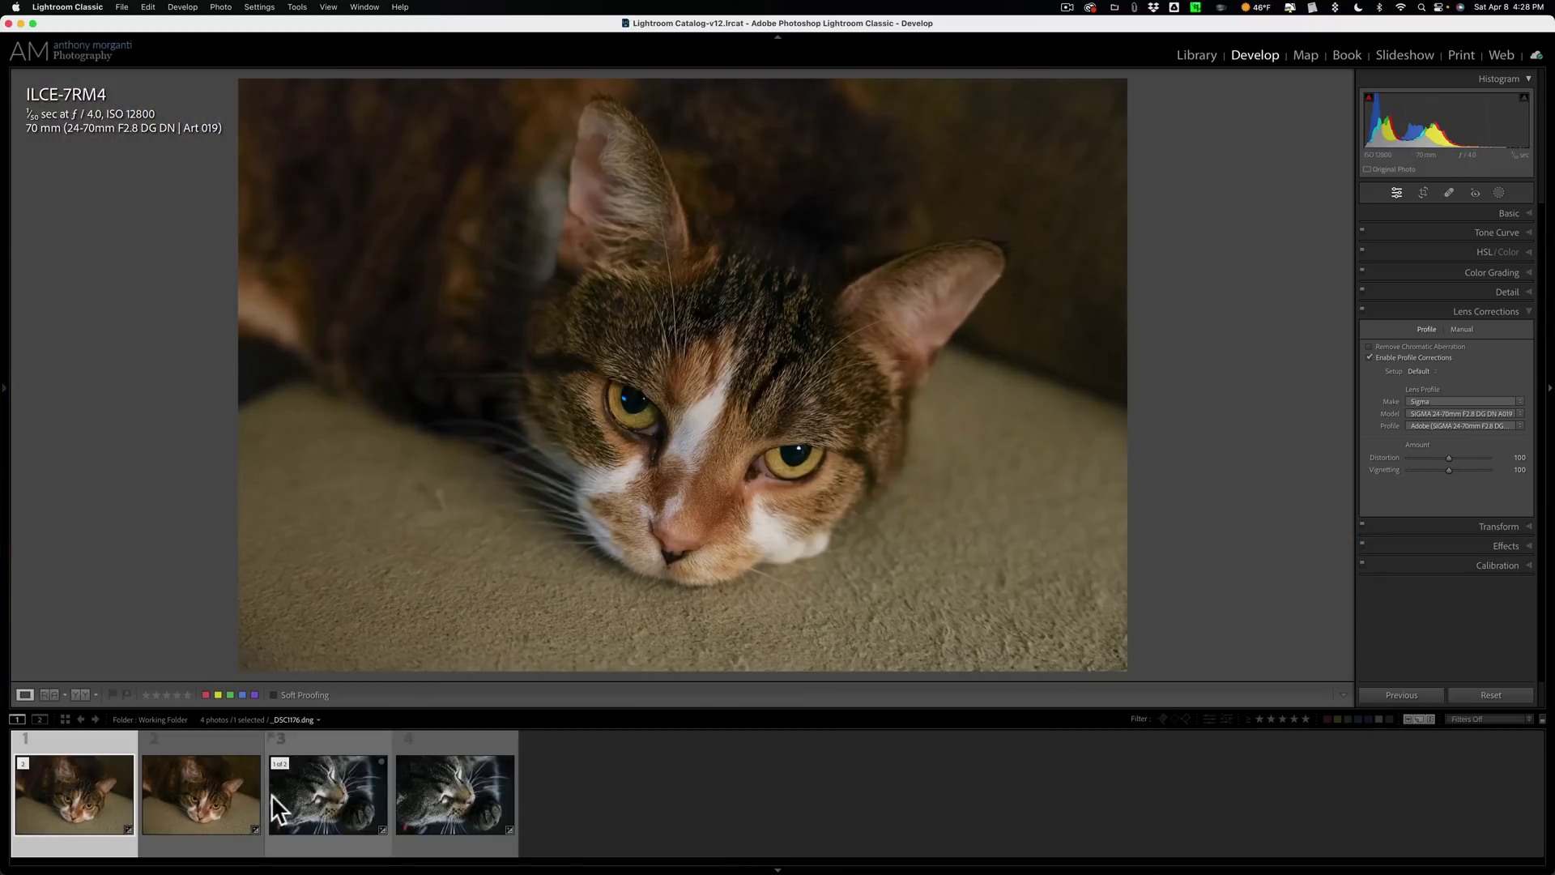
Compare the calico ARW and DNG again, confirming the DNG keeps the Sigma 24-70mm profile.
{"action": "left_click", "coordinate": [211, 790]}
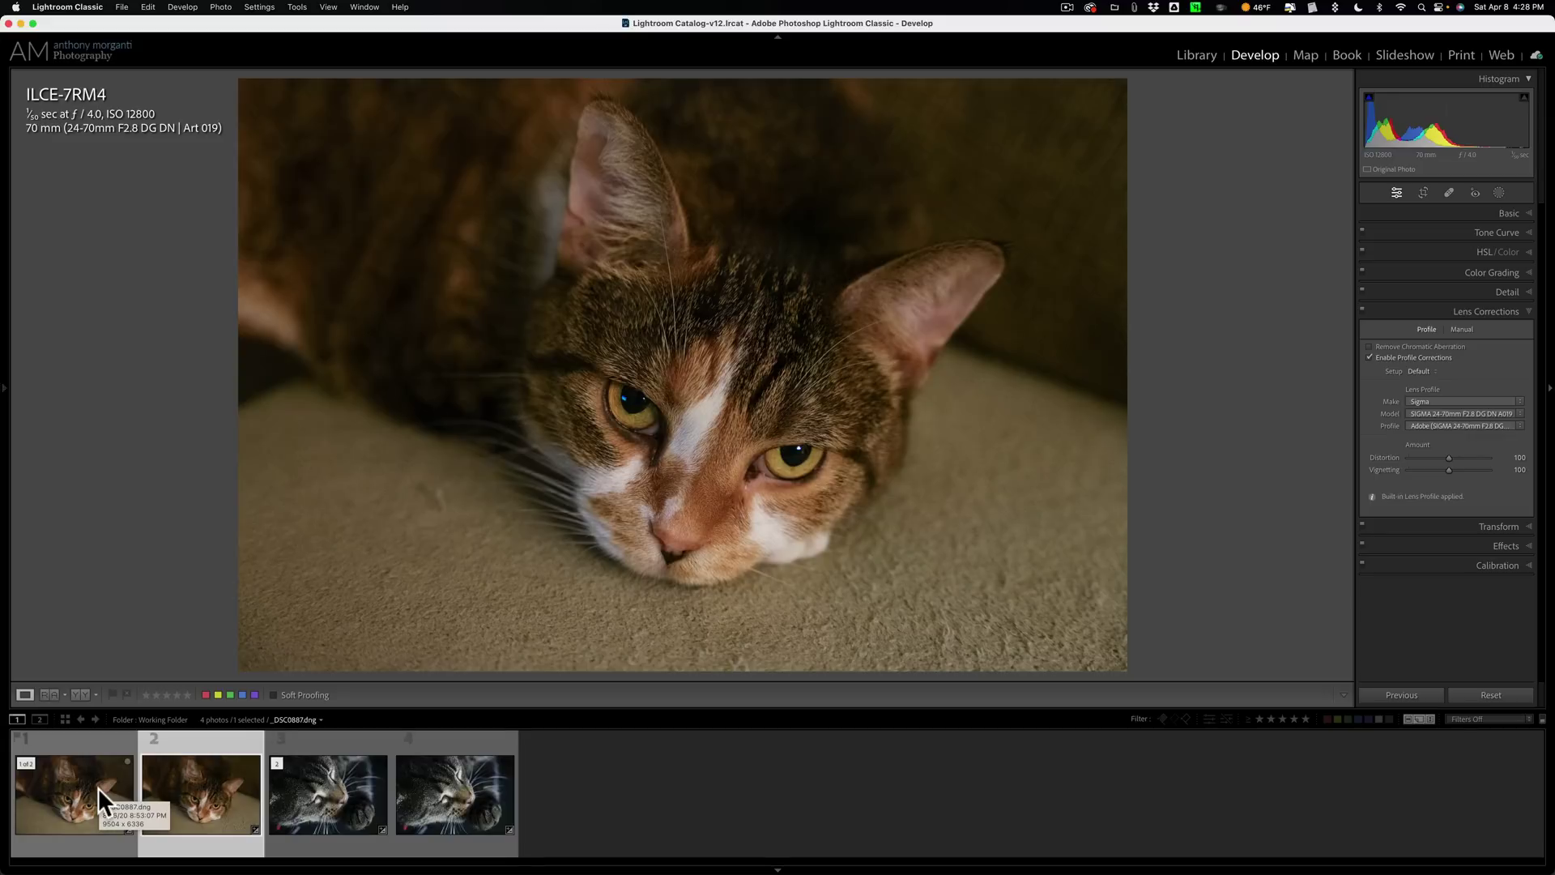
{"action": "left_click", "coordinate": [99, 787]}
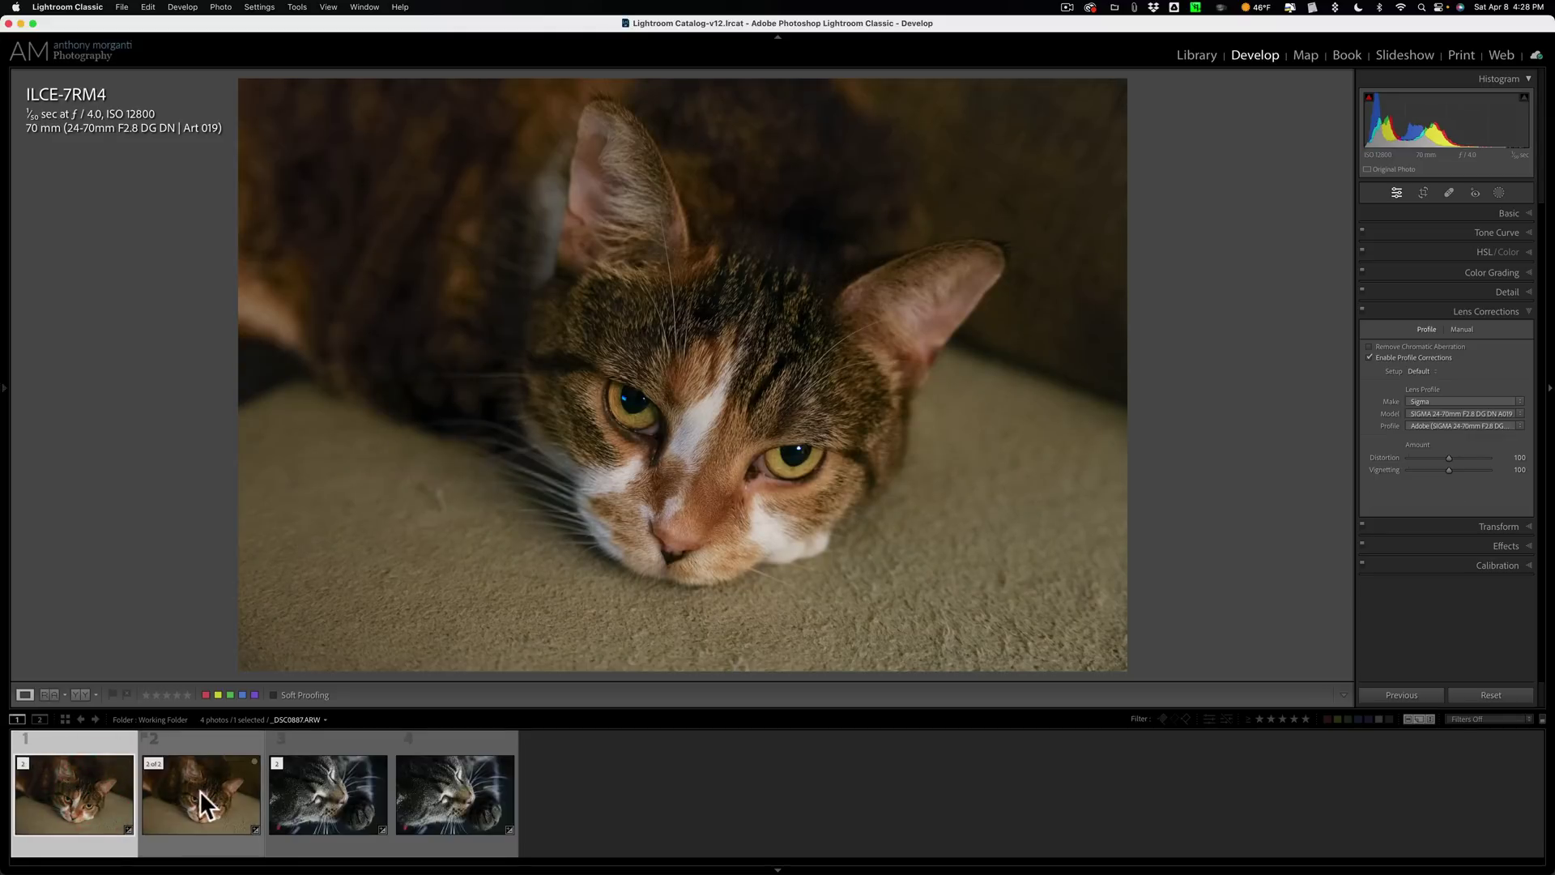
{"action": "left_click", "coordinate": [200, 791]}
{"action": "left_click", "coordinate": [86, 795]}
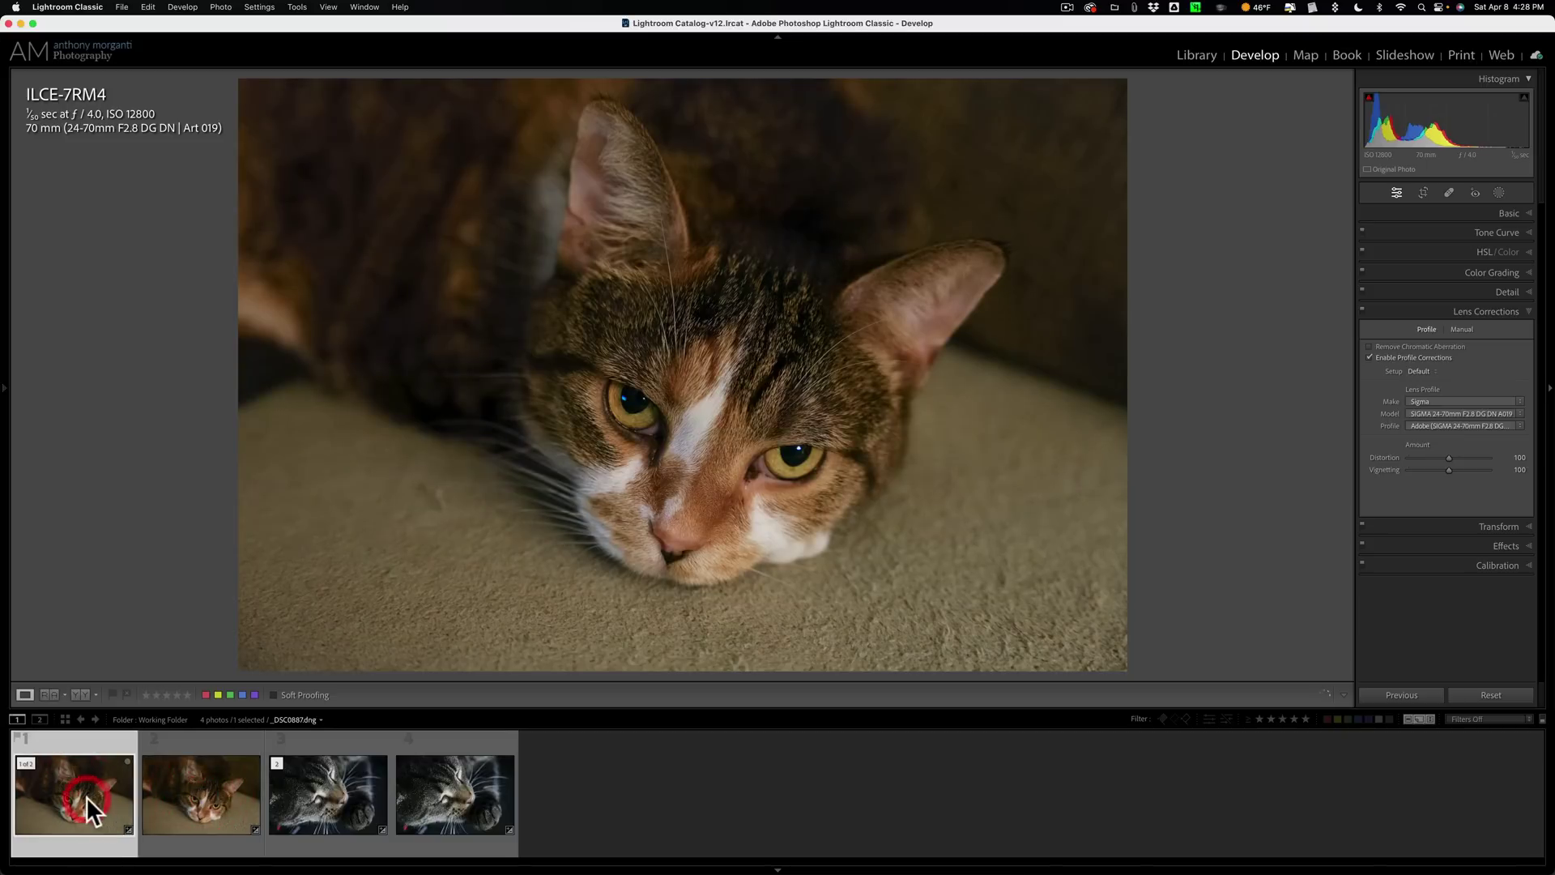
{"action": "left_click", "coordinate": [206, 797]}
Check that the Nikon DNG lacks the NEF's lens profile, then reselect the calico DNG.
{"action": "left_click", "coordinate": [342, 807]}
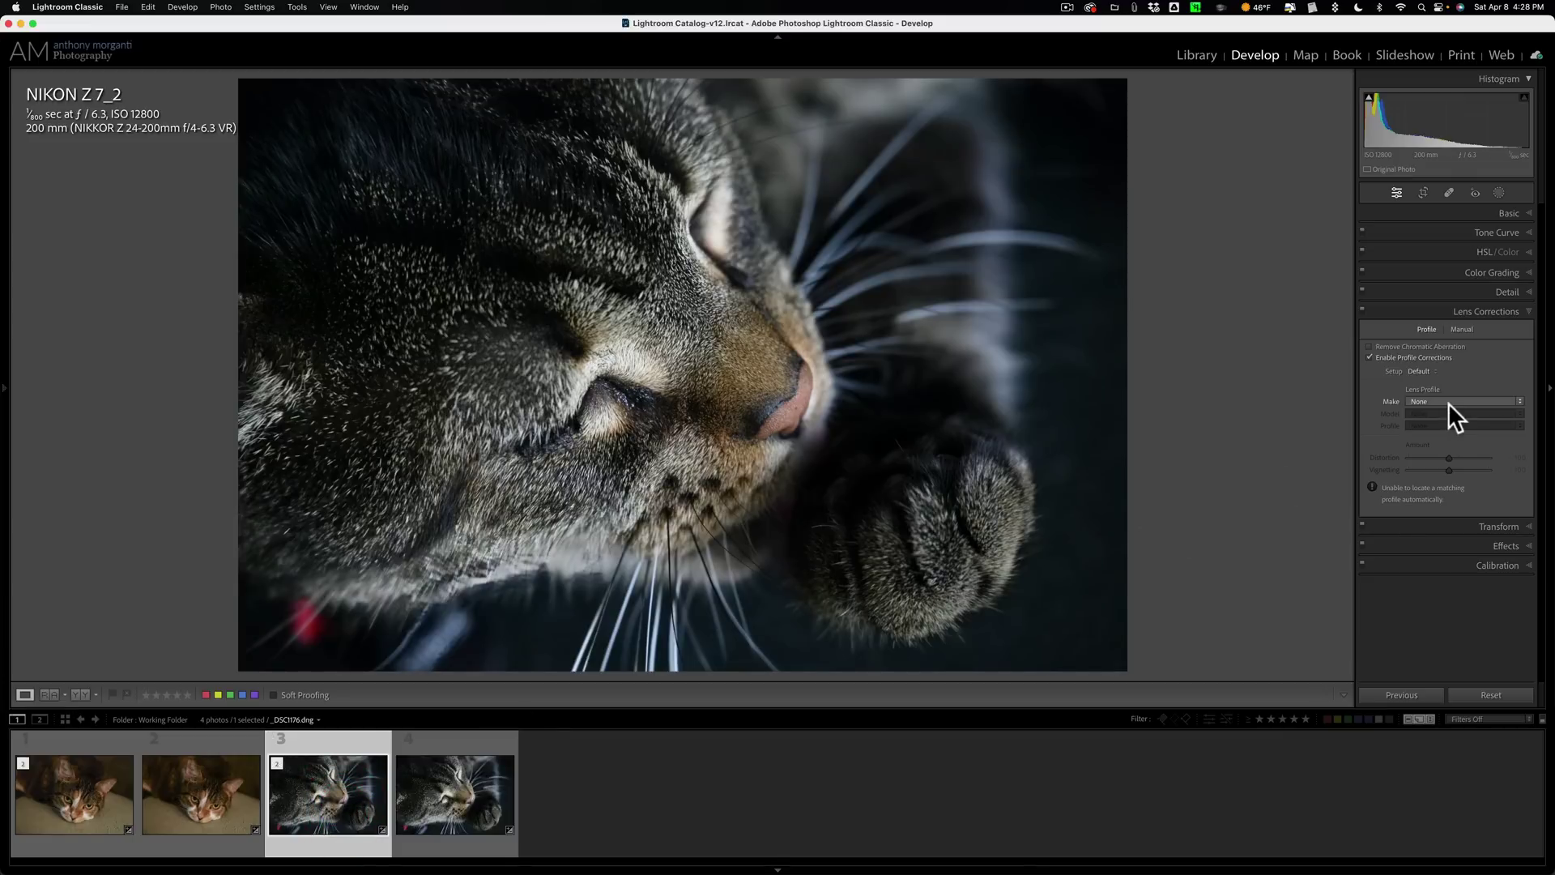
{"action": "left_click", "coordinate": [453, 809]}
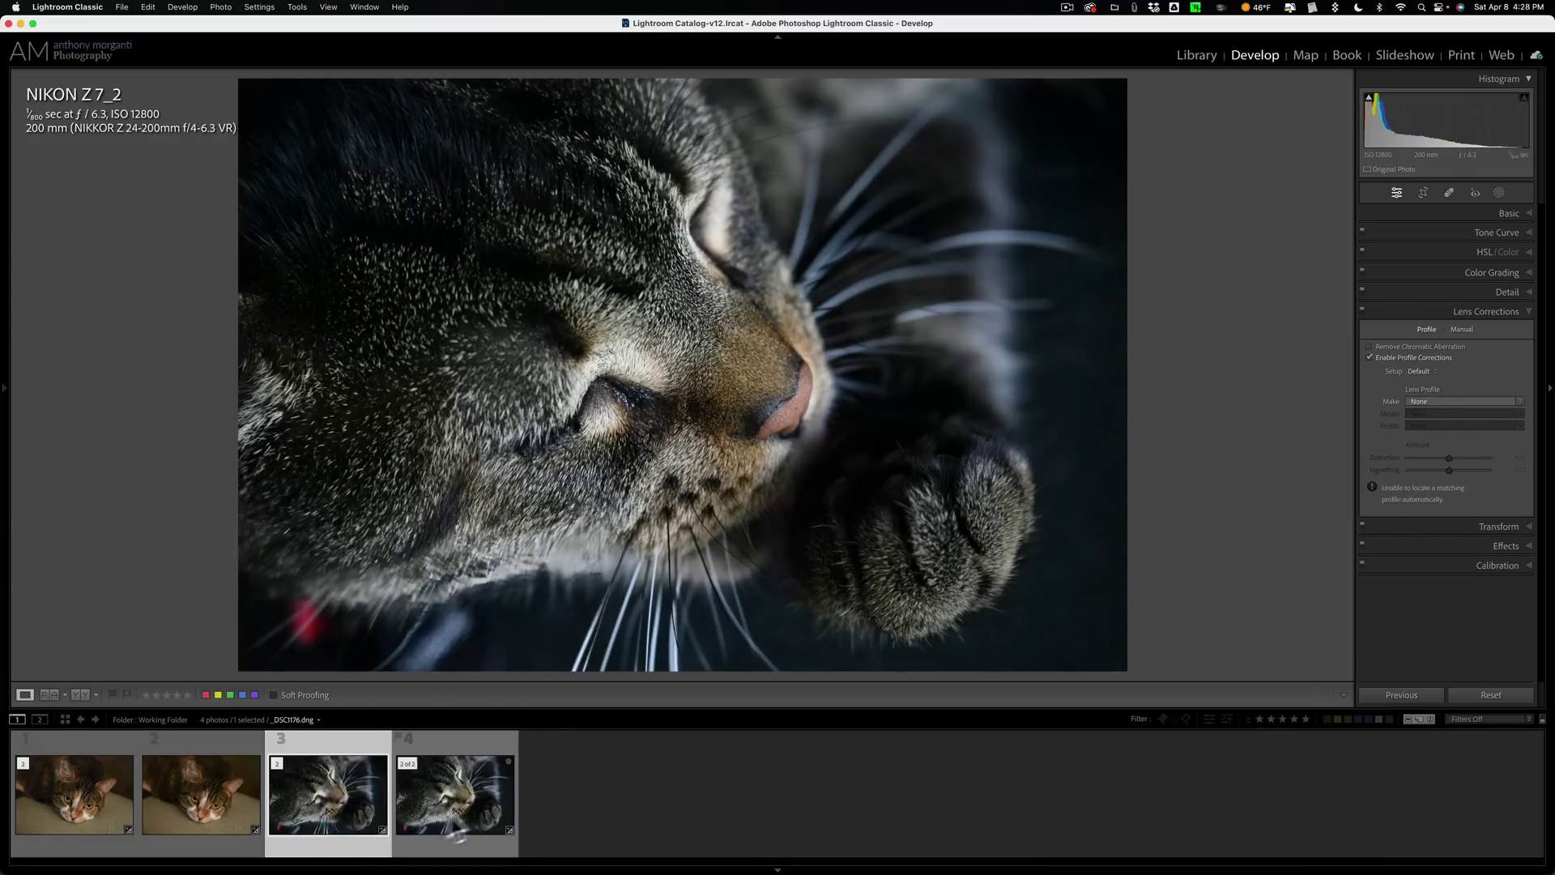
{"action": "left_click", "coordinate": [345, 795]}
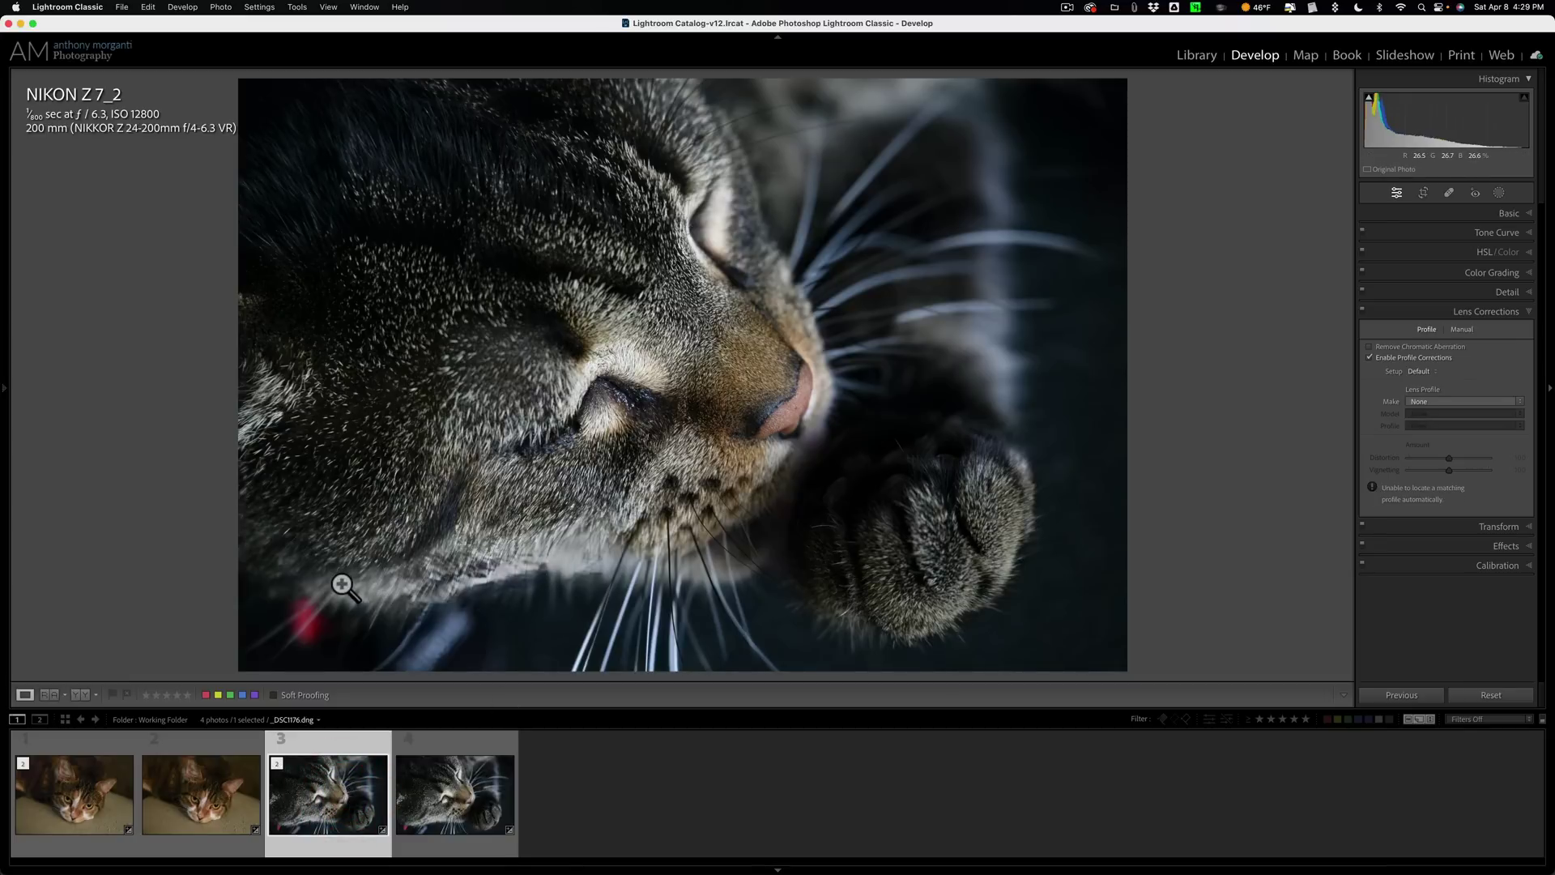
{"action": "left_click", "coordinate": [447, 802]}
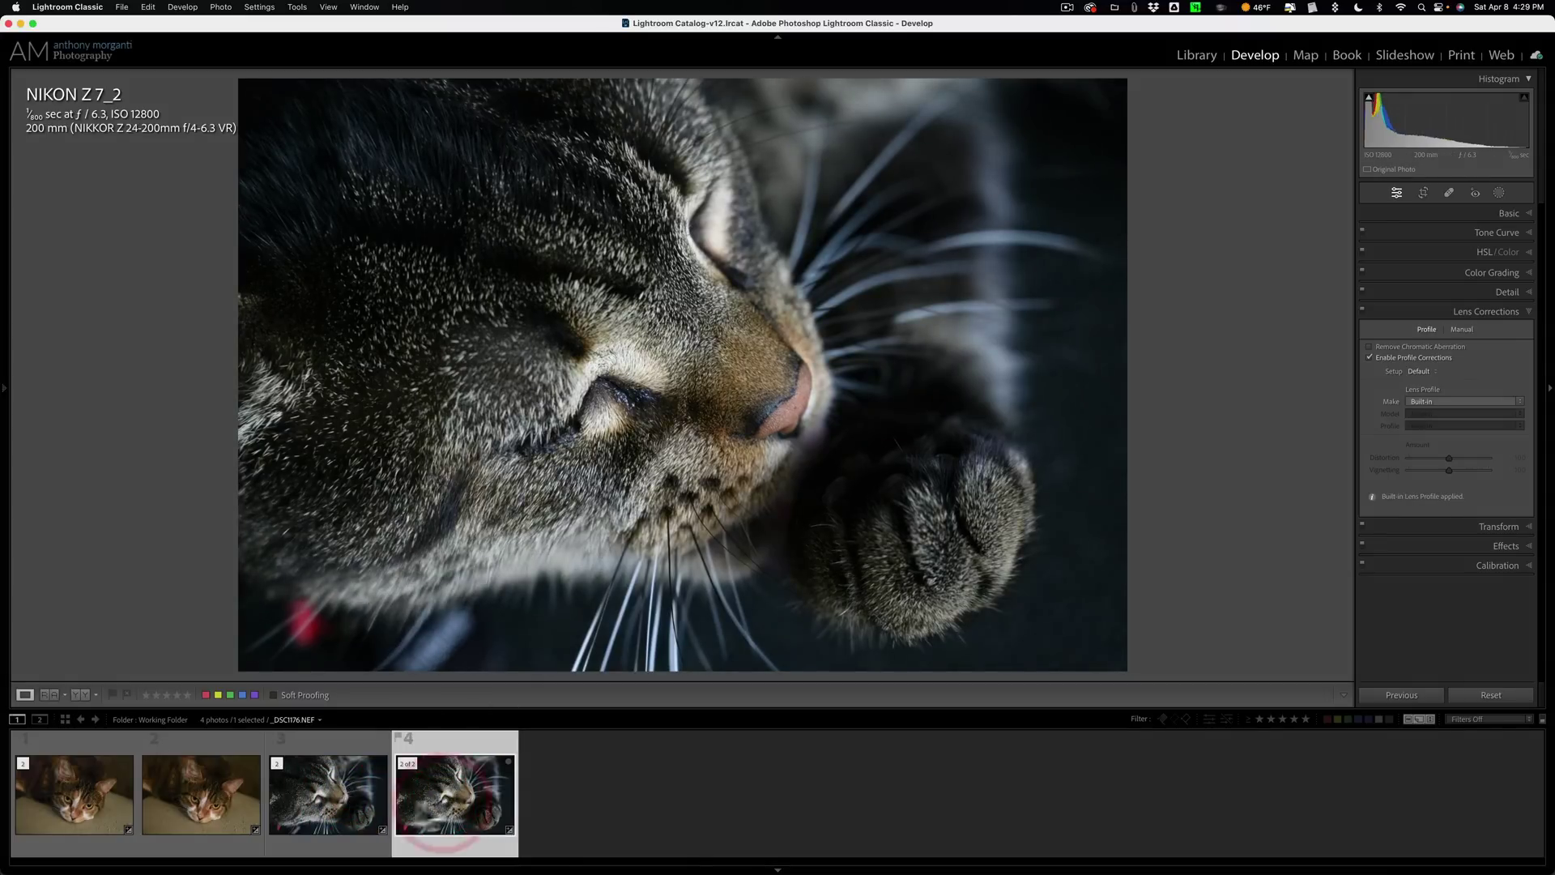
{"action": "left_click", "coordinate": [216, 799]}
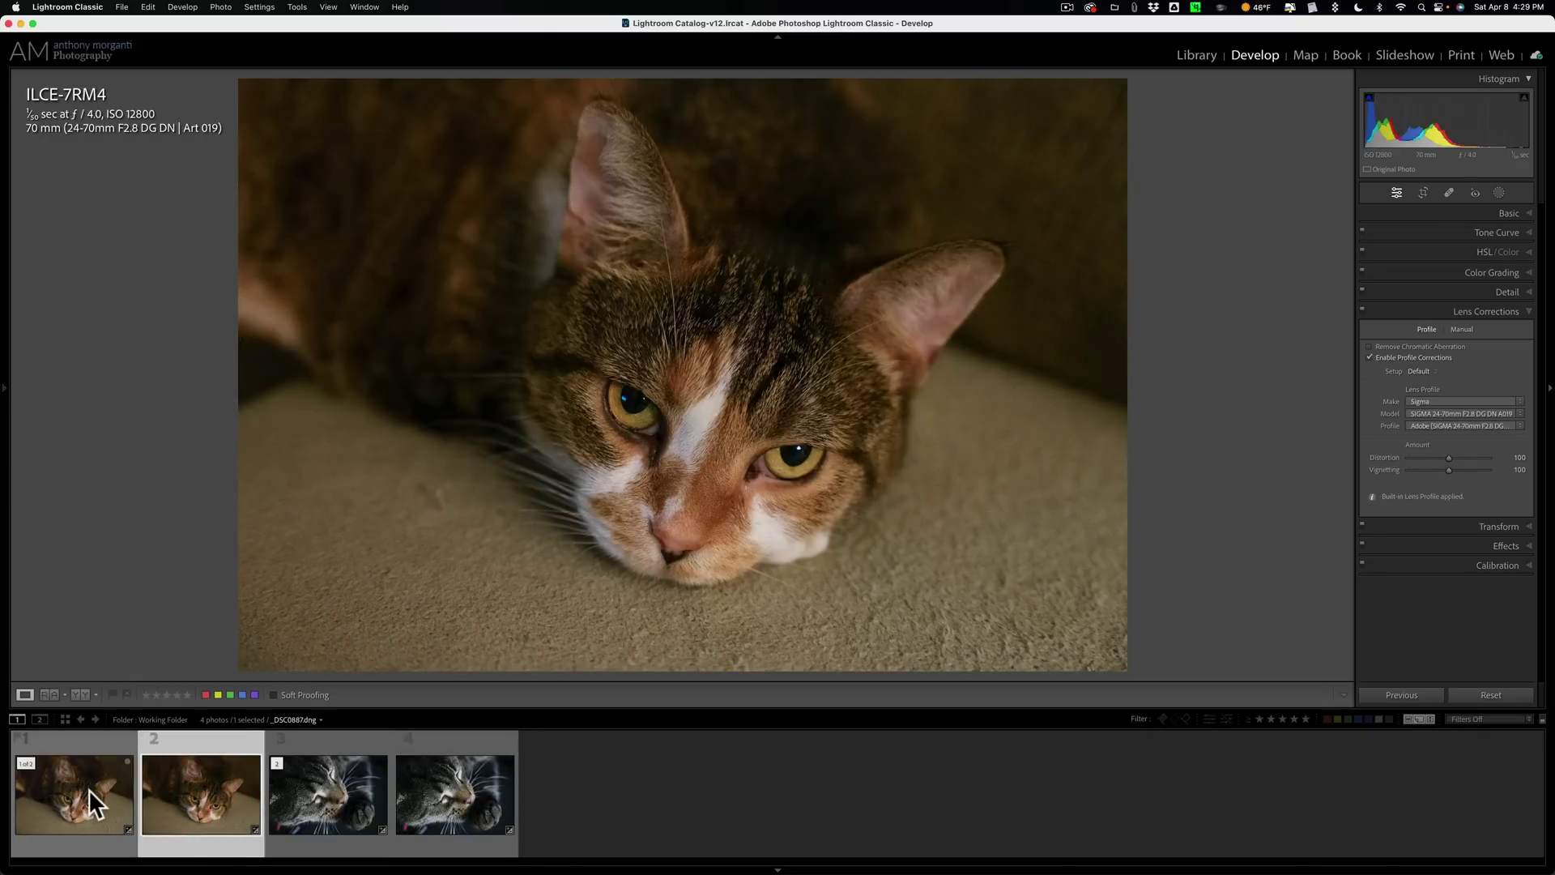
{"action": "left_click", "coordinate": [90, 789]}
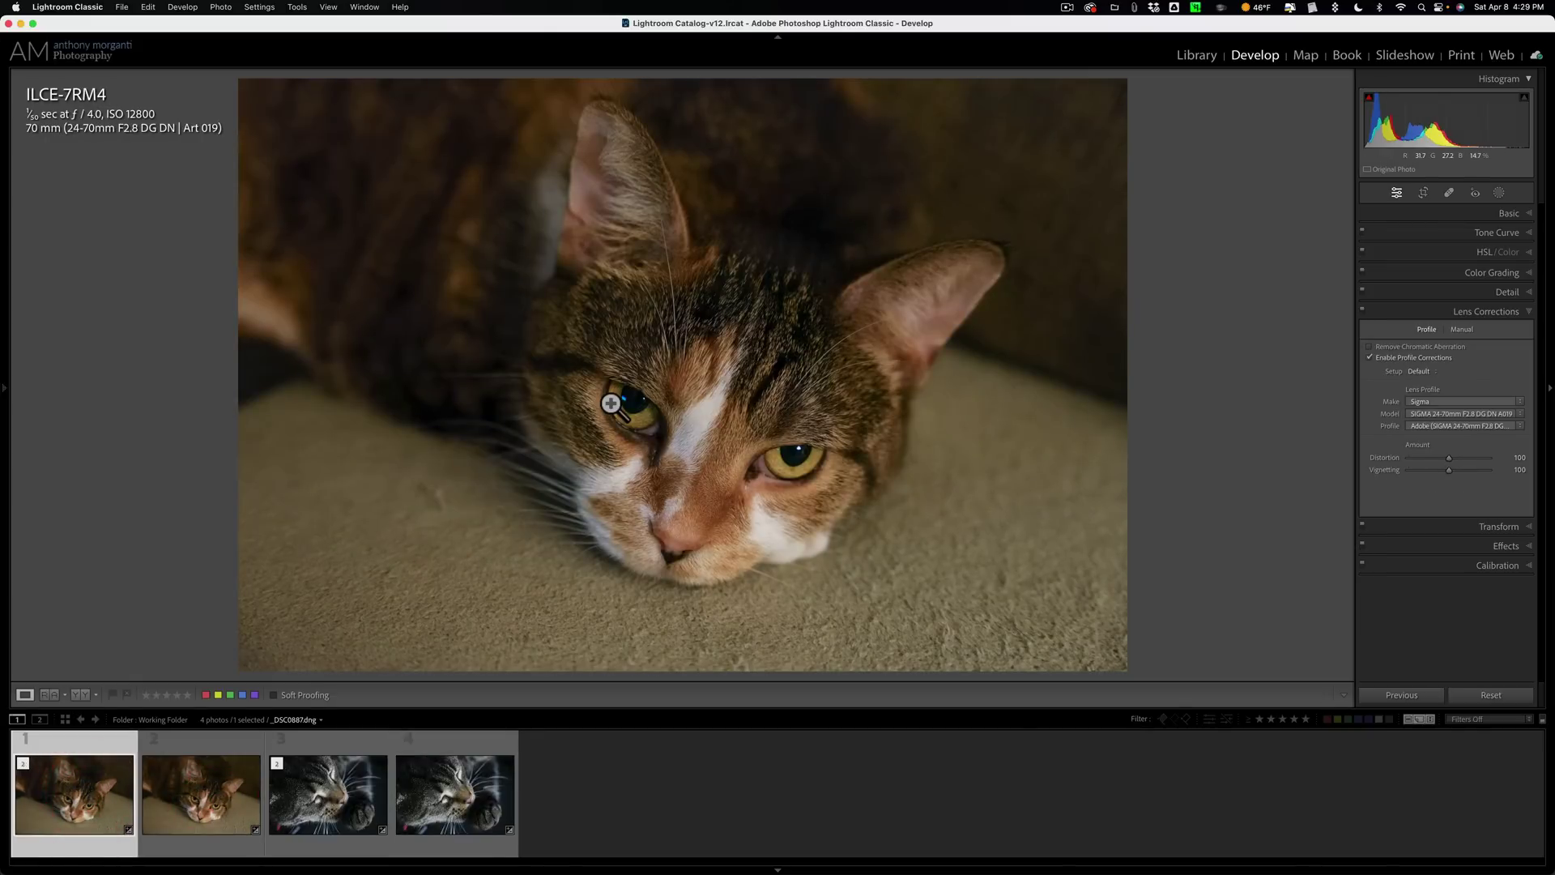